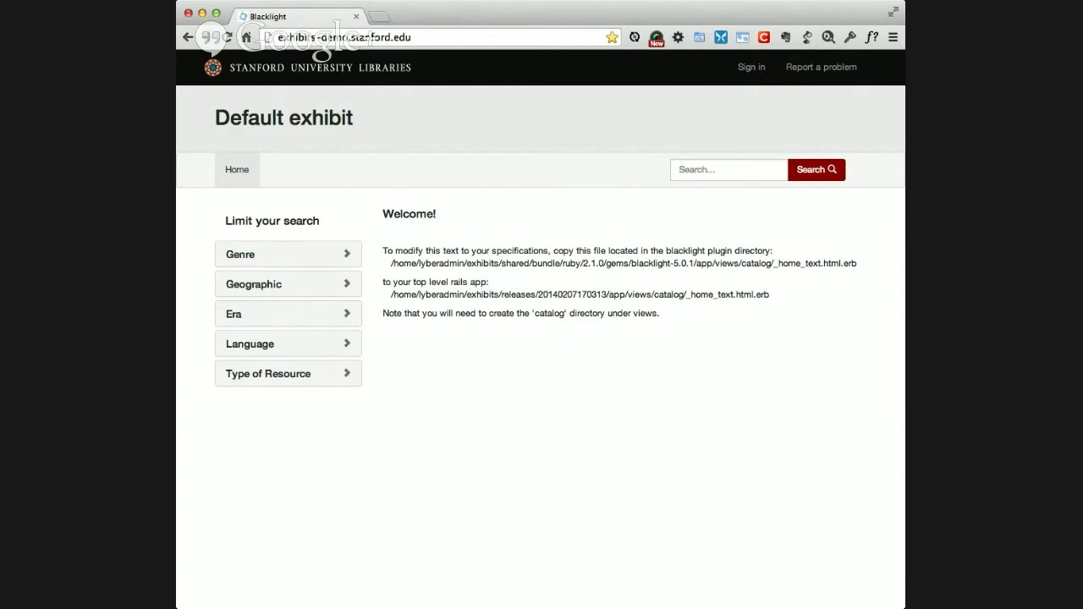
Step: Expand and collapse the Genre and Geographic facets to review their values
{"action": "left_click", "coordinate": [240, 254]}
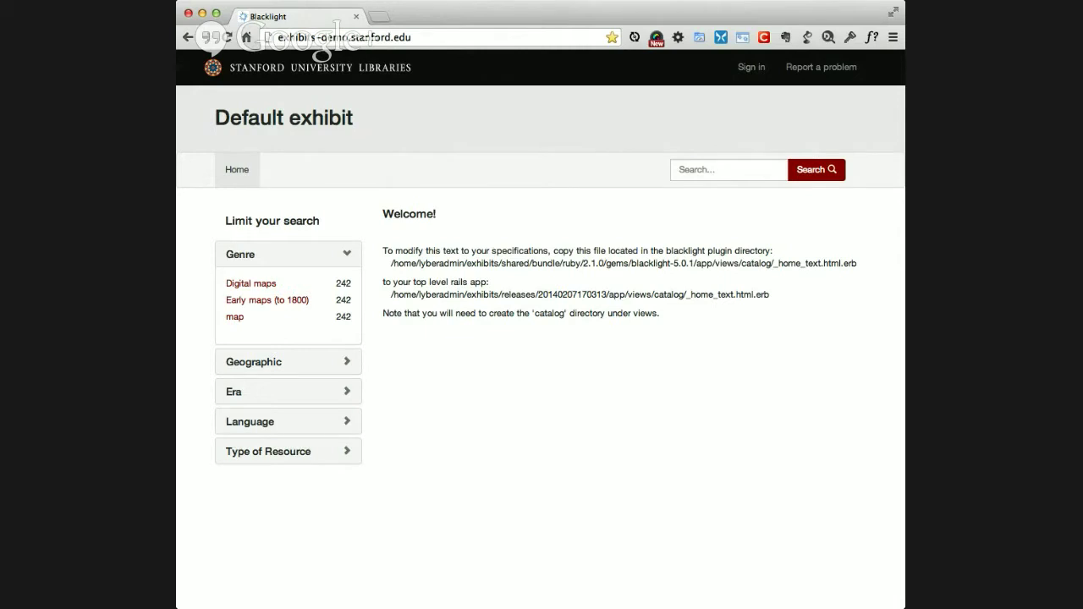
{"action": "left_click", "coordinate": [254, 361]}
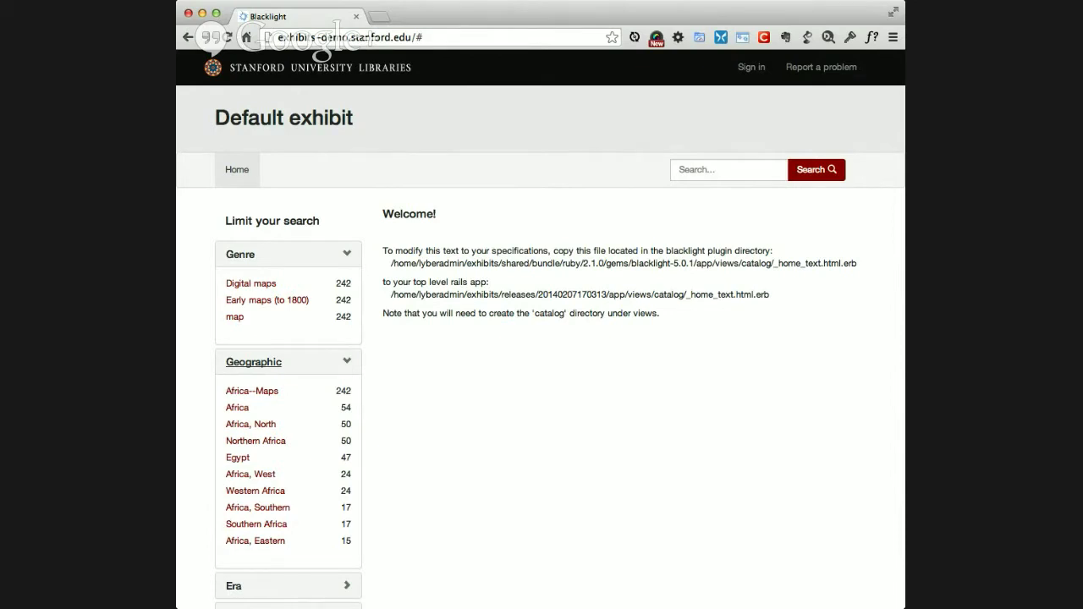
{"action": "left_click", "coordinate": [254, 361]}
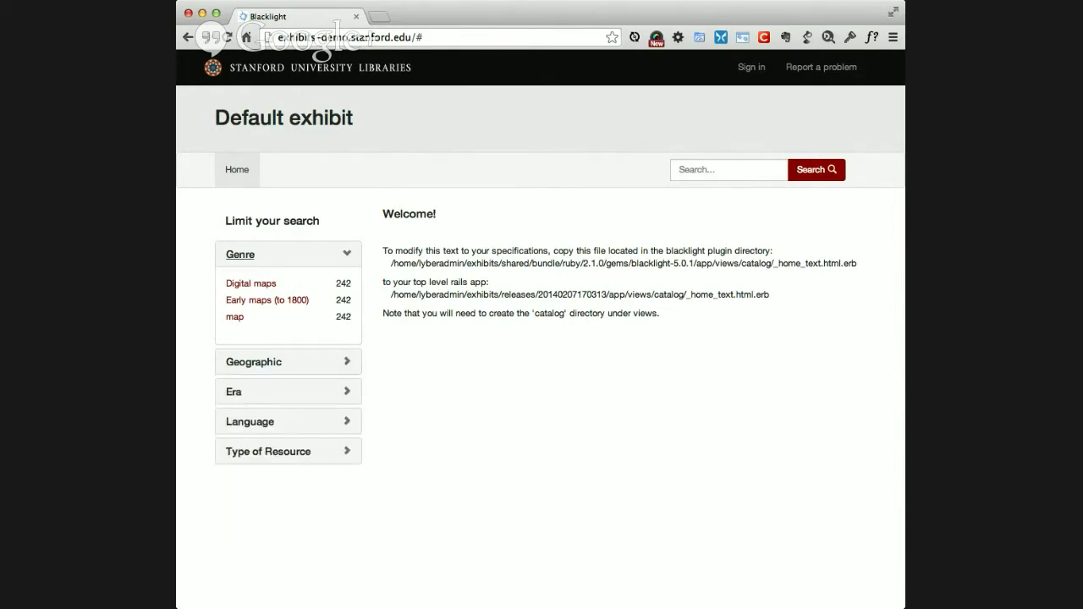
{"action": "left_click", "coordinate": [240, 254]}
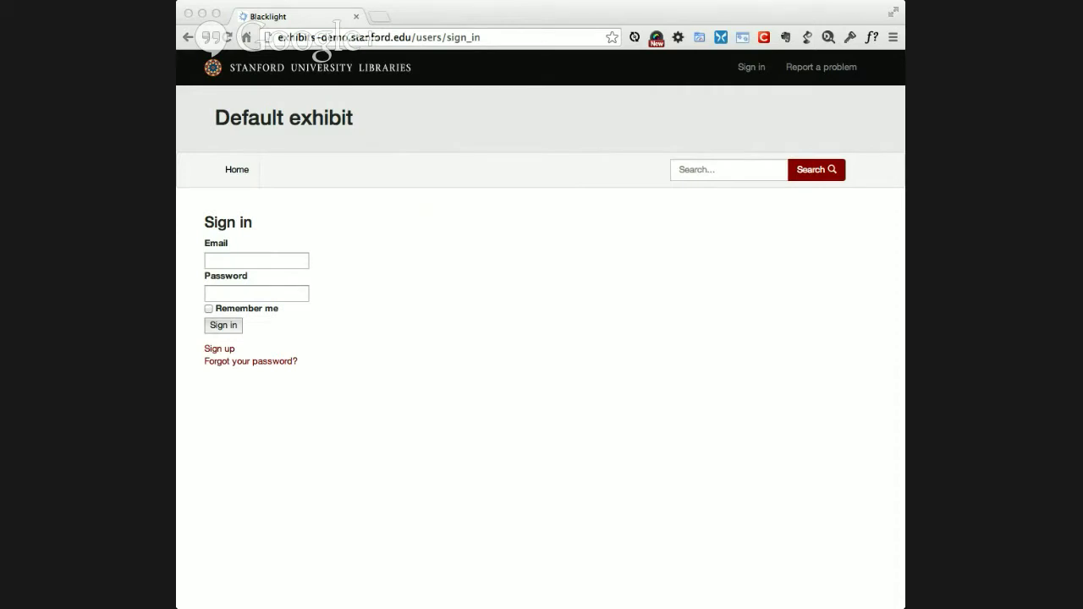
Step: Sign in with the archivist account's e-mail and password
{"action": "left_click", "coordinate": [256, 261]}
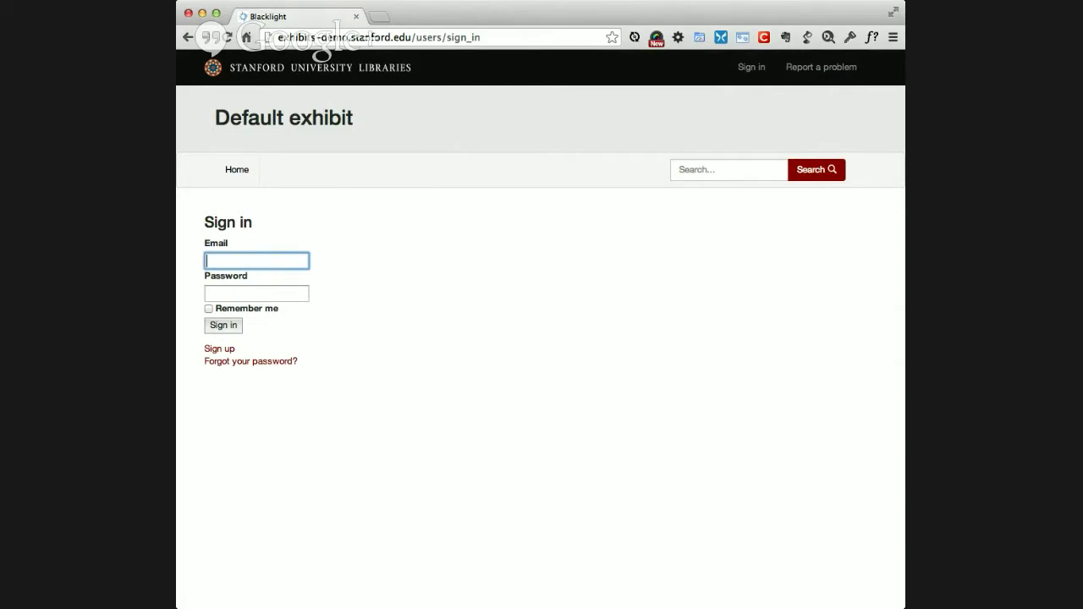
{"action": "key", "text": "super+v"}
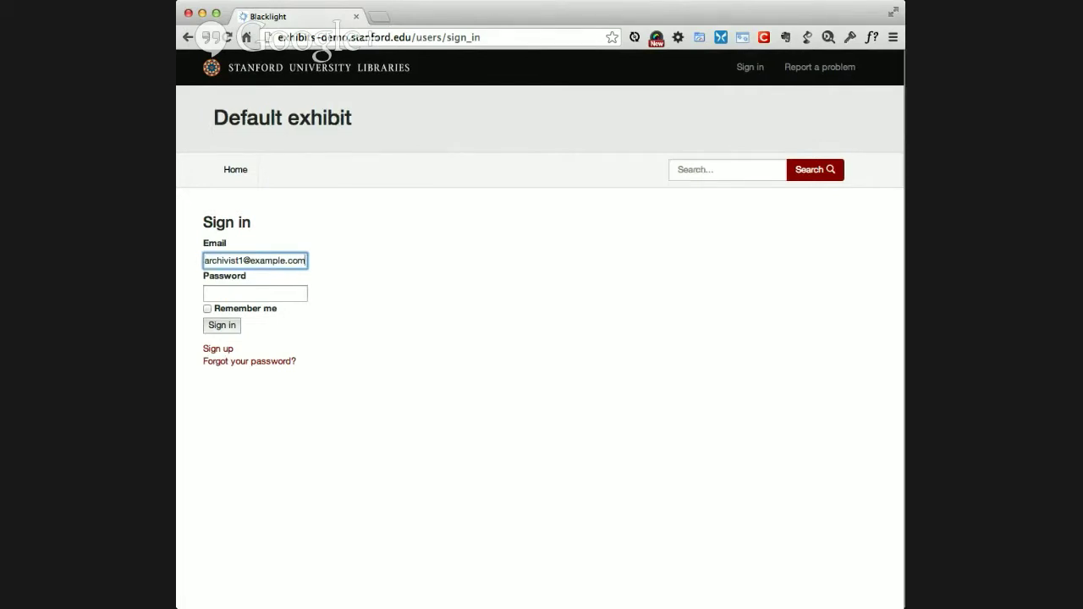
{"action": "mouse_move", "coordinate": [223, 260]}
{"action": "left_mouse_down"}
{"action": "mouse_move", "coordinate": [246, 261]}
{"action": "mouse_move", "coordinate": [206, 261]}
{"action": "left_mouse_up"}
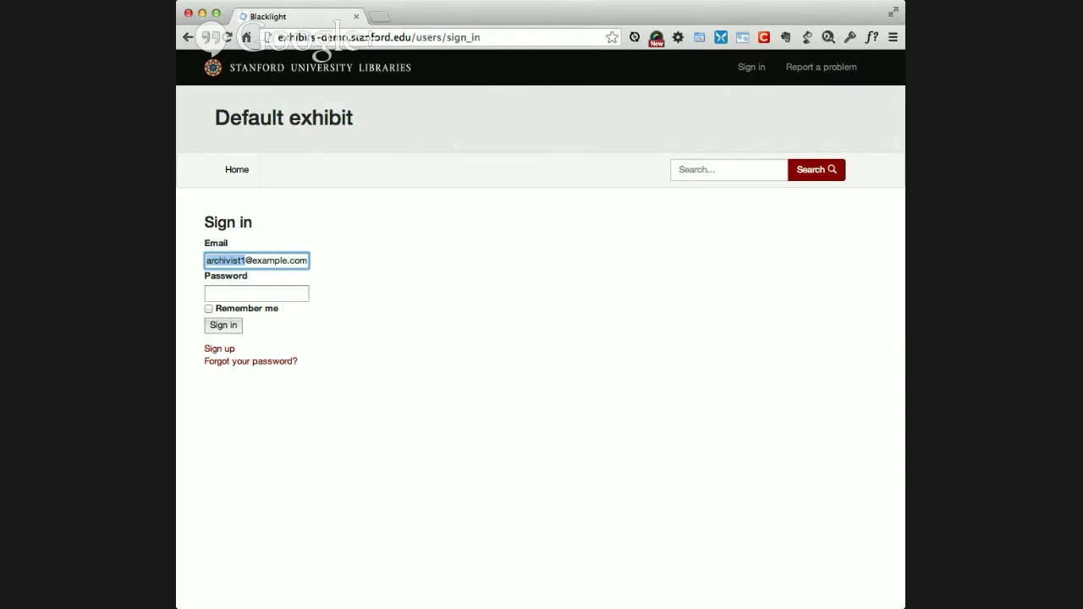
{"action": "left_click", "coordinate": [257, 293]}
{"action": "key", "text": "super+v"}
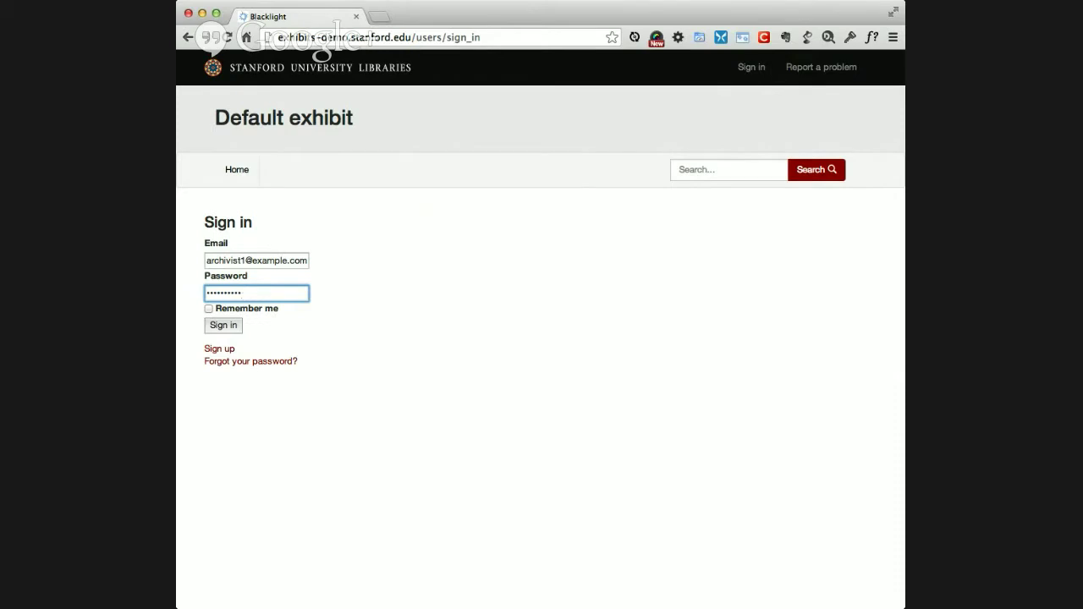
{"action": "key", "text": "Return"}
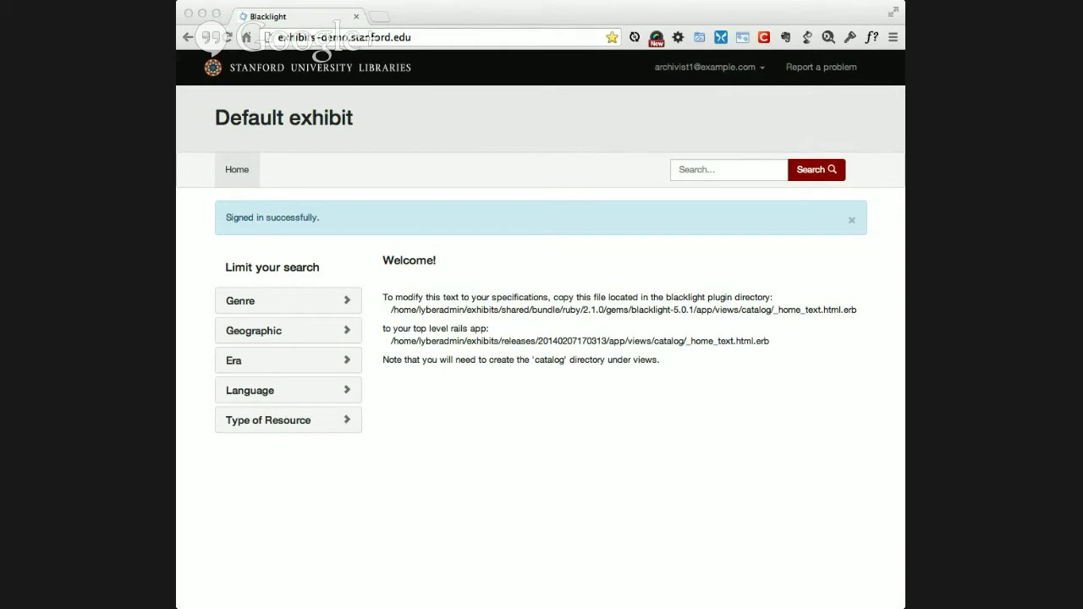
Step: Dismiss the signed-in message and go to the exhibit's Administration settings
{"action": "left_click", "coordinate": [314, 52]}
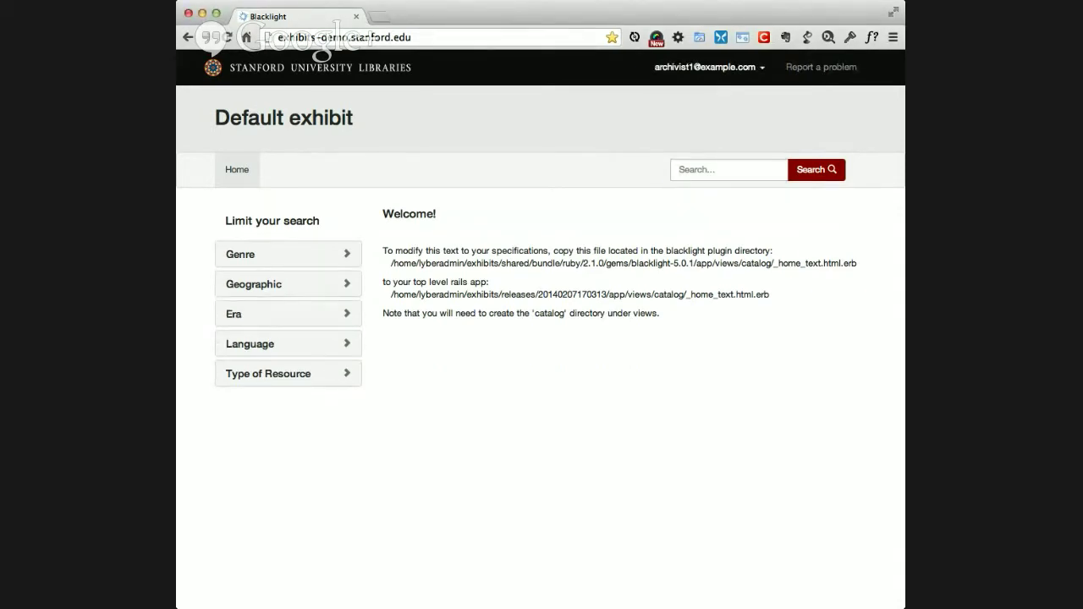
{"action": "left_click", "coordinate": [709, 67]}
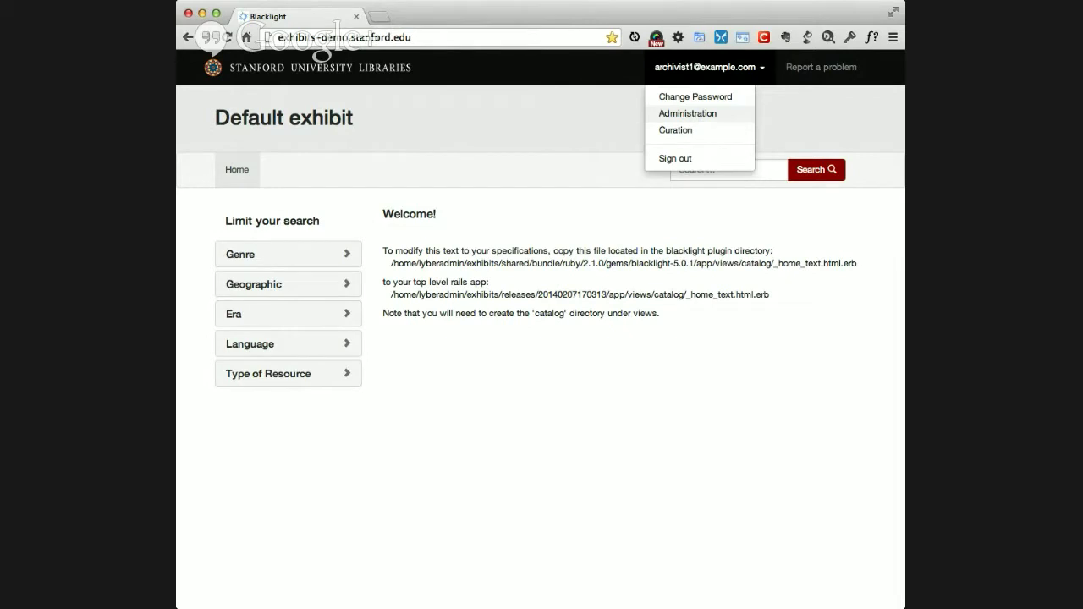
{"action": "left_click", "coordinate": [687, 114]}
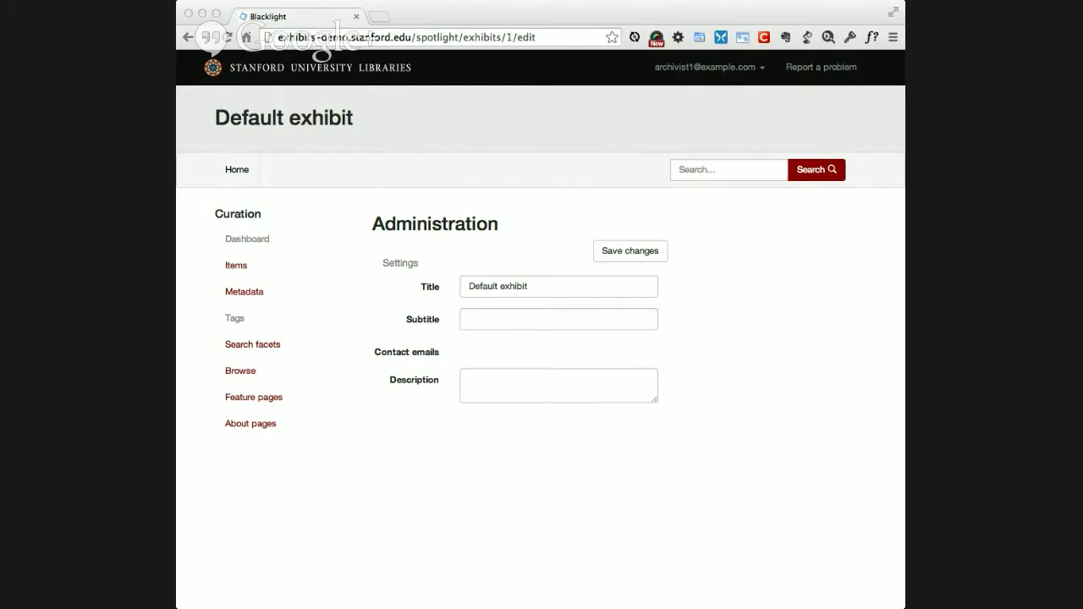
Step: Replace the title 'Default exhibit' with 'Maps of Africa: An Online Exhibit'
{"action": "left_click", "coordinate": [528, 286]}
{"action": "key", "text": "super+a"}
{"action": "key", "text": "Left"}
{"action": "key", "text": "super+a"}
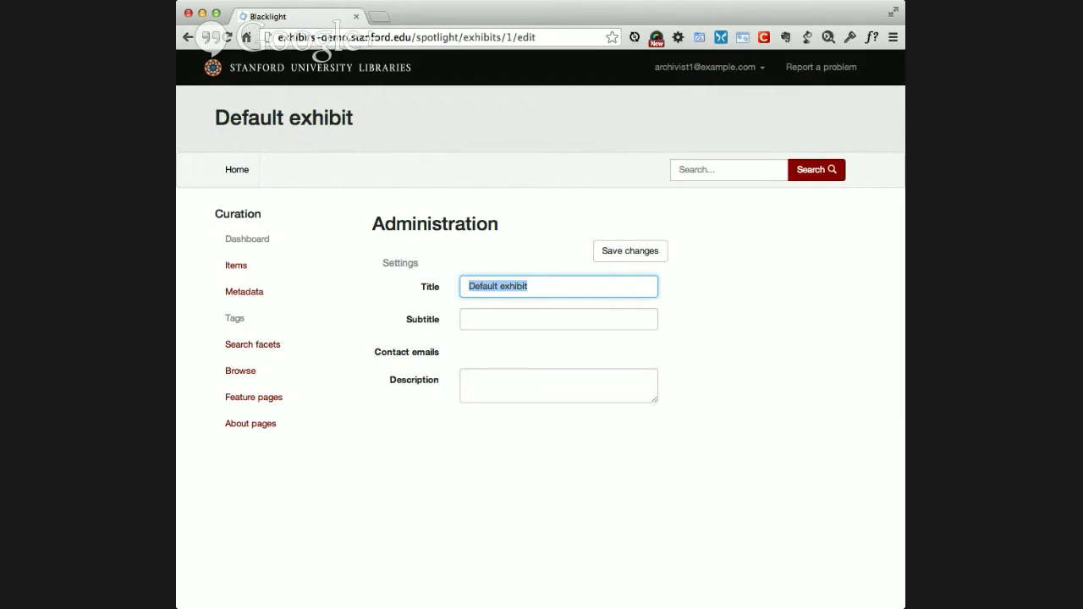
{"action": "type", "text": "Maps of Africa: An Online Exhibit"}
{"action": "key", "text": "super+Tab"}
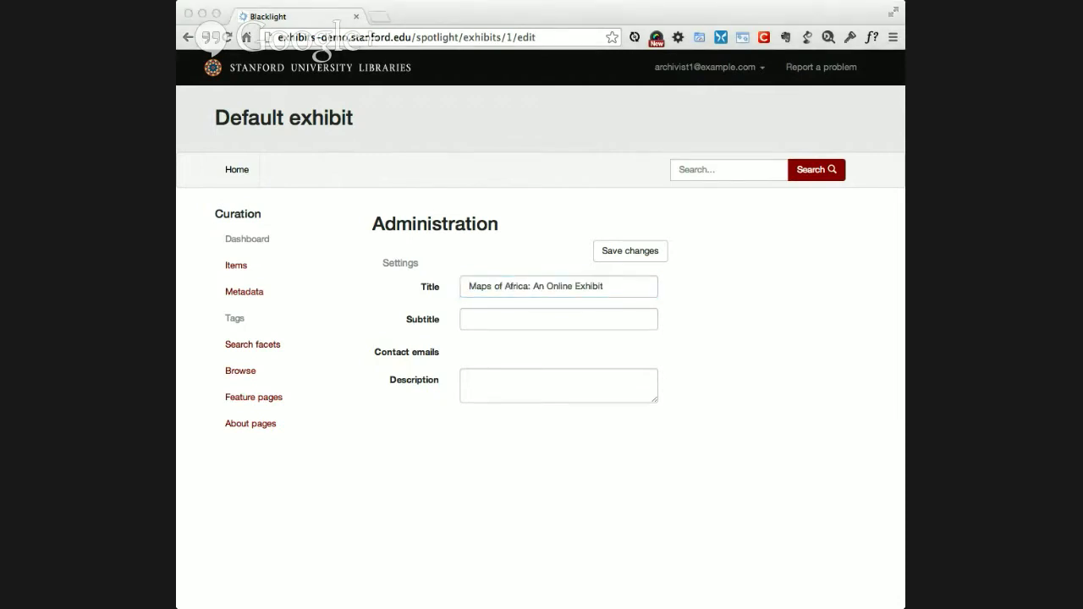
Step: Add the subtitle describing the antiquarian map collections and save the changes
{"action": "left_click", "coordinate": [525, 318]}
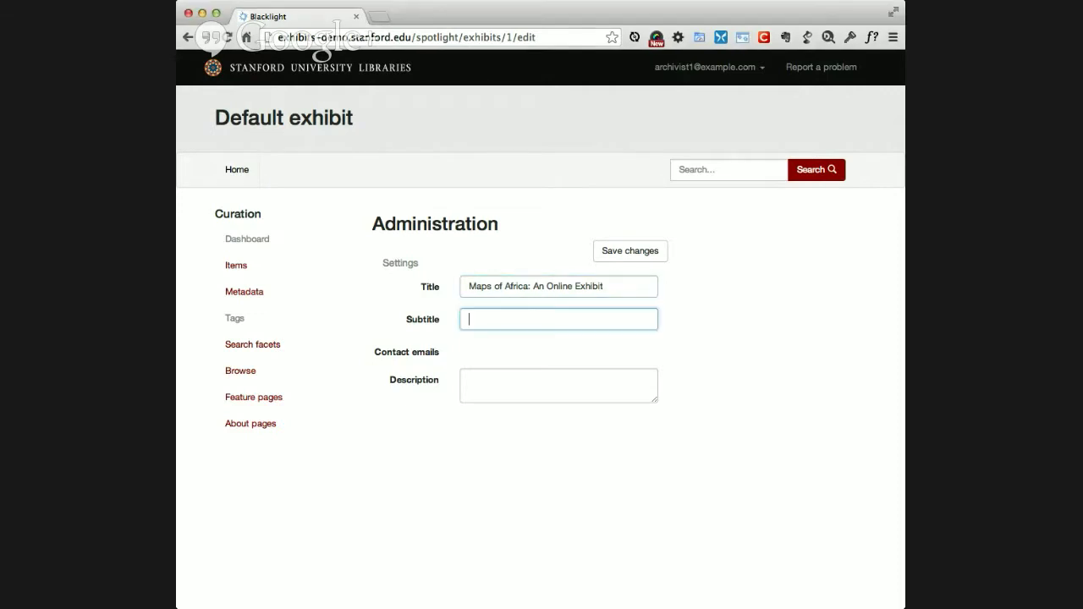
{"action": "key", "text": "super+v"}
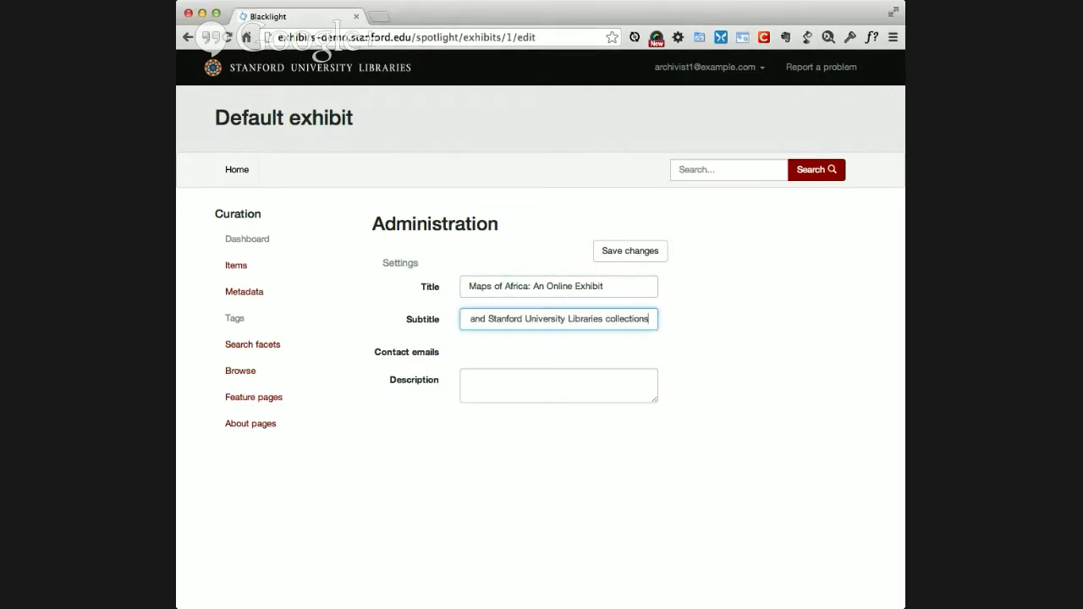
{"action": "key", "text": "Tab"}
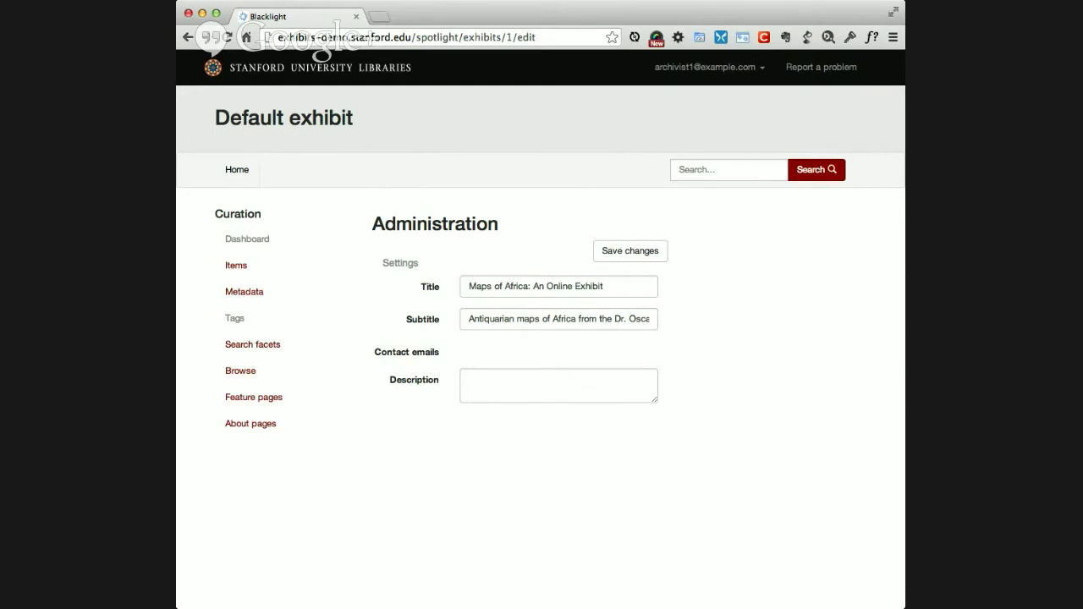
{"action": "left_click", "coordinate": [630, 250]}
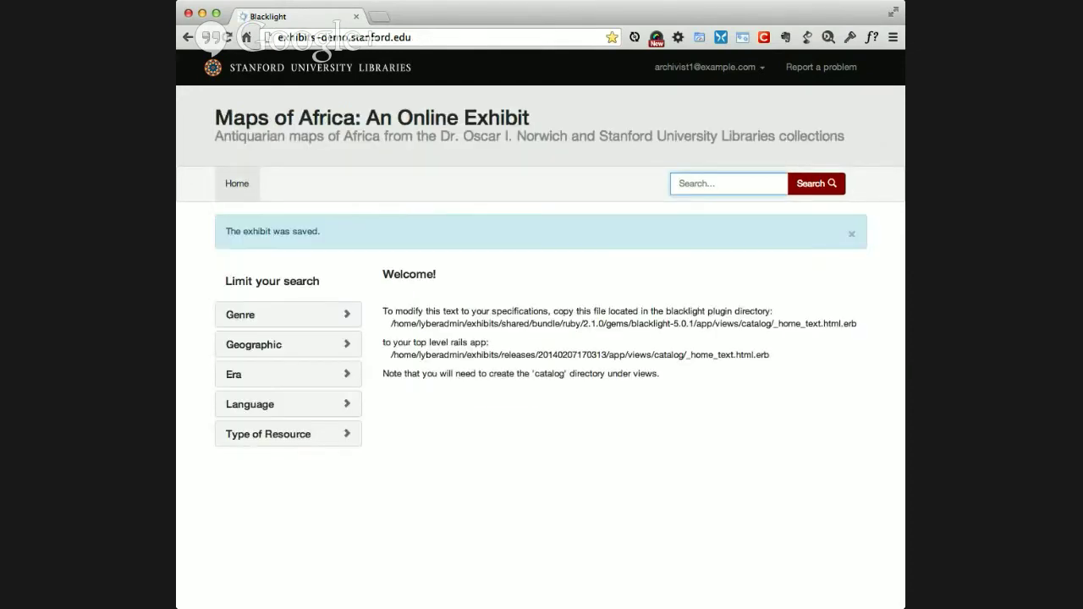
Step: Close the 'The exhibit was saved.' alert on the exhibit homepage
{"action": "left_click", "coordinate": [852, 233]}
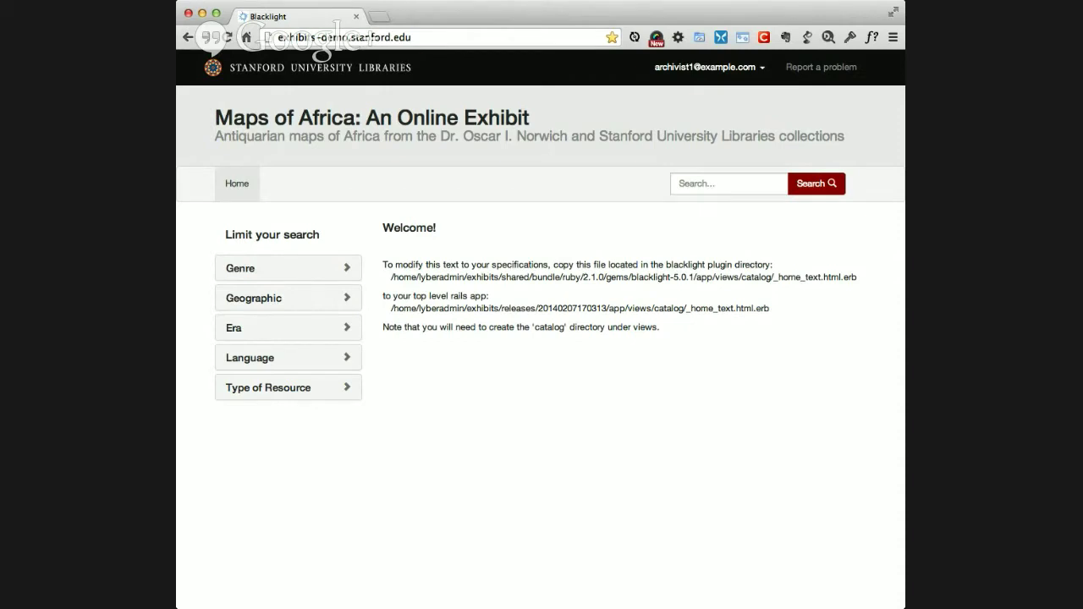
Step: Sign out of the archivist account and return to the sign-in form
{"action": "left_click", "coordinate": [709, 67]}
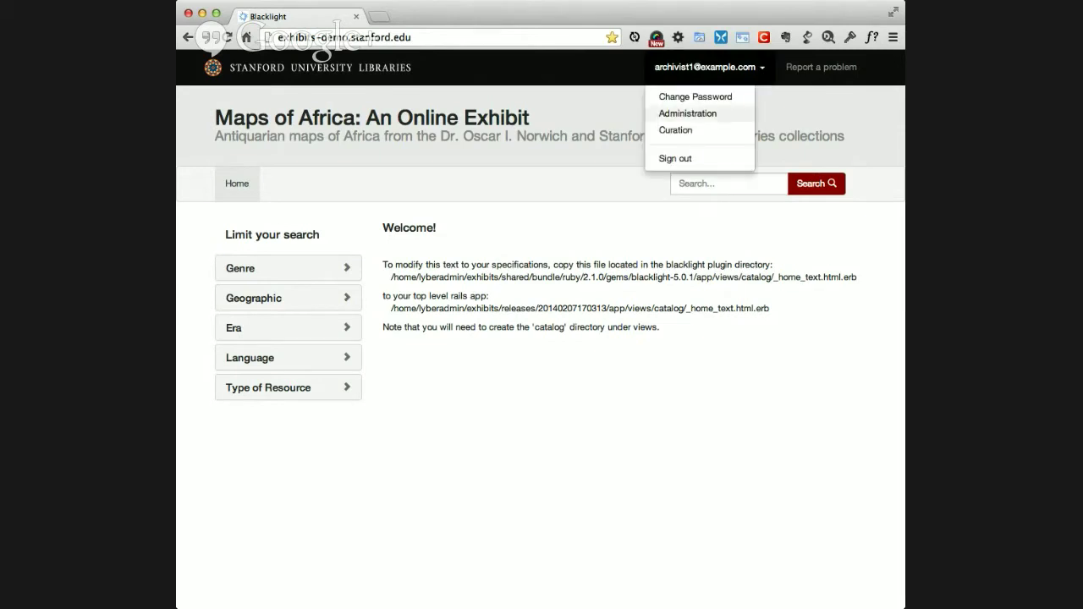
{"action": "left_click", "coordinate": [677, 158]}
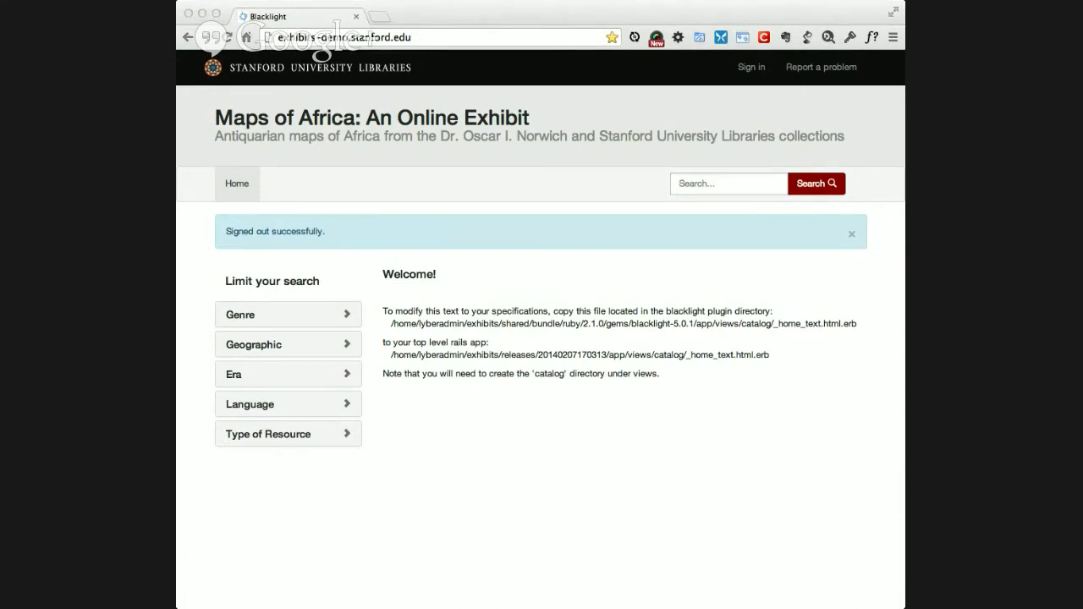
{"action": "left_click", "coordinate": [751, 67]}
Step: Sign in with the curator account's e-mail and password
{"action": "key", "text": "super+v"}
{"action": "key", "text": "Tab"}
{"action": "type", "text": "password"}
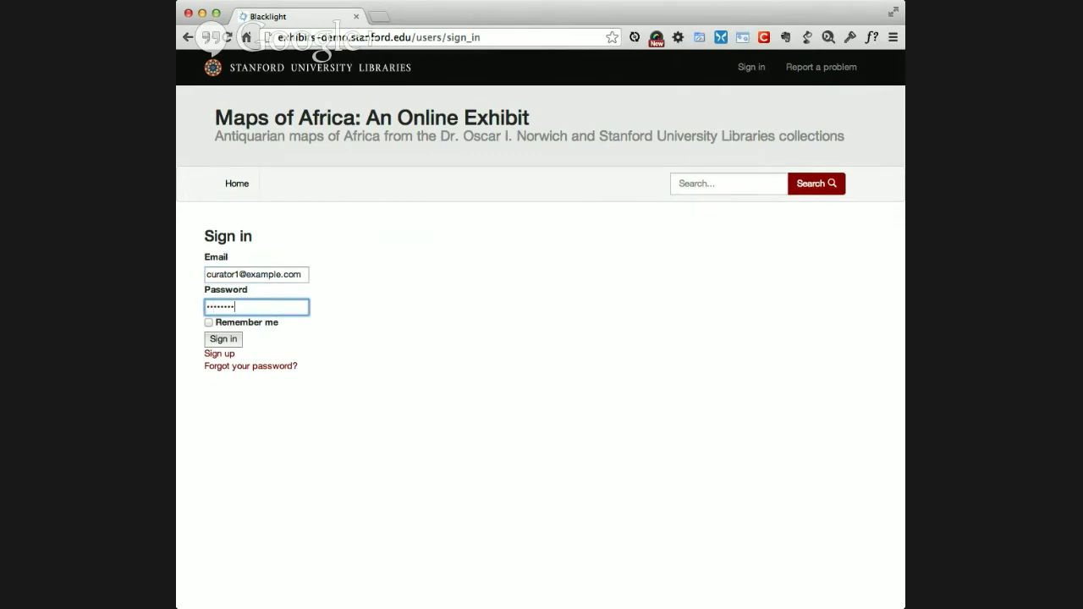
{"action": "key", "text": "Return"}
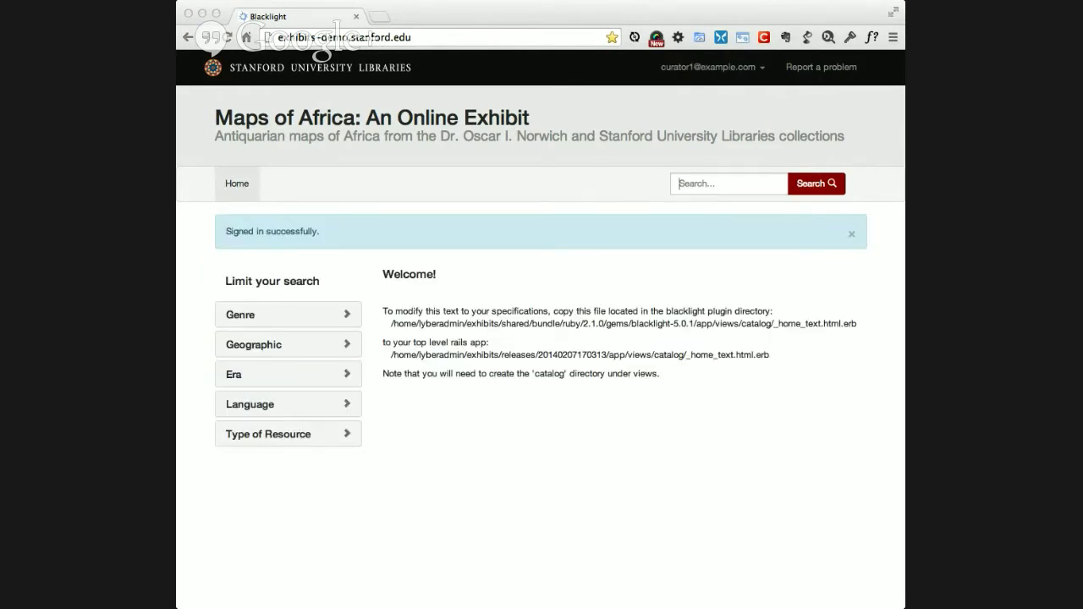
{"action": "key", "text": "super+Tab"}
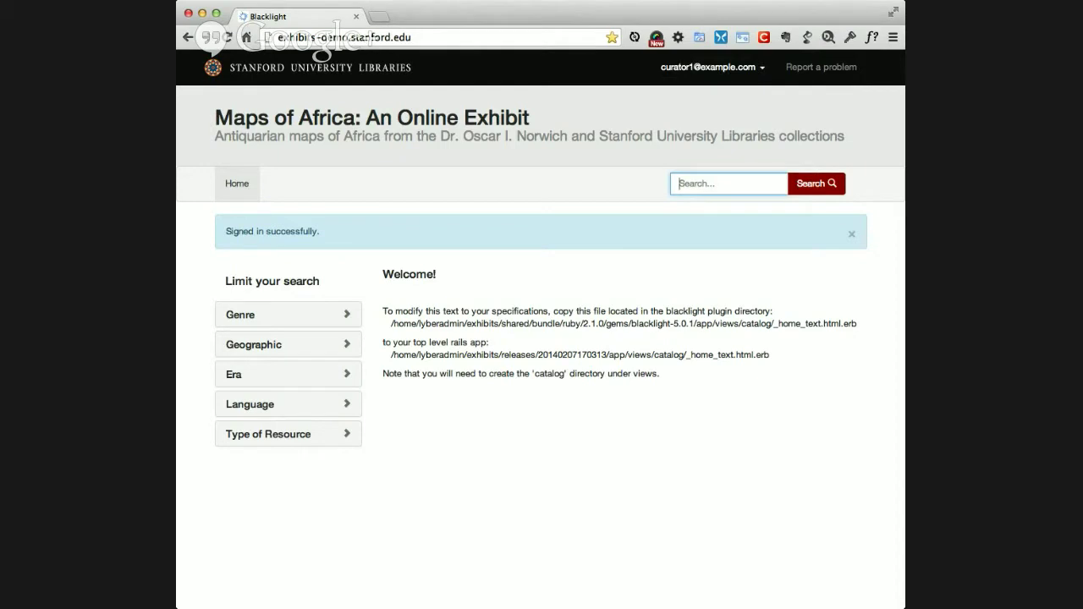
{"action": "left_click", "coordinate": [712, 67]}
{"action": "left_click", "coordinate": [682, 113]}
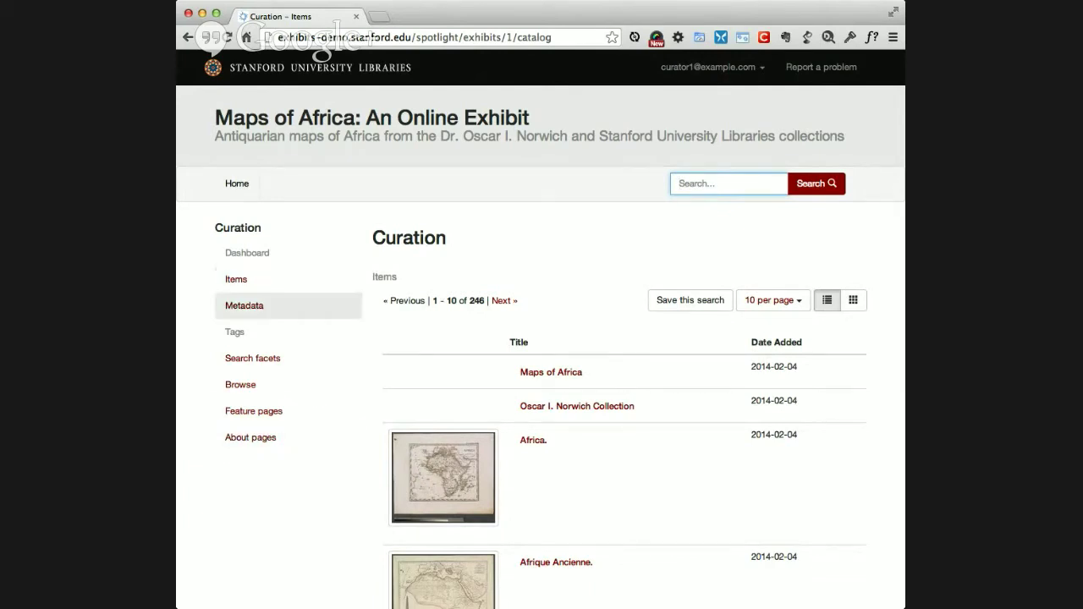
{"action": "scroll", "coordinate": [611, 475], "scroll_direction": "down", "scroll_amount": 10}
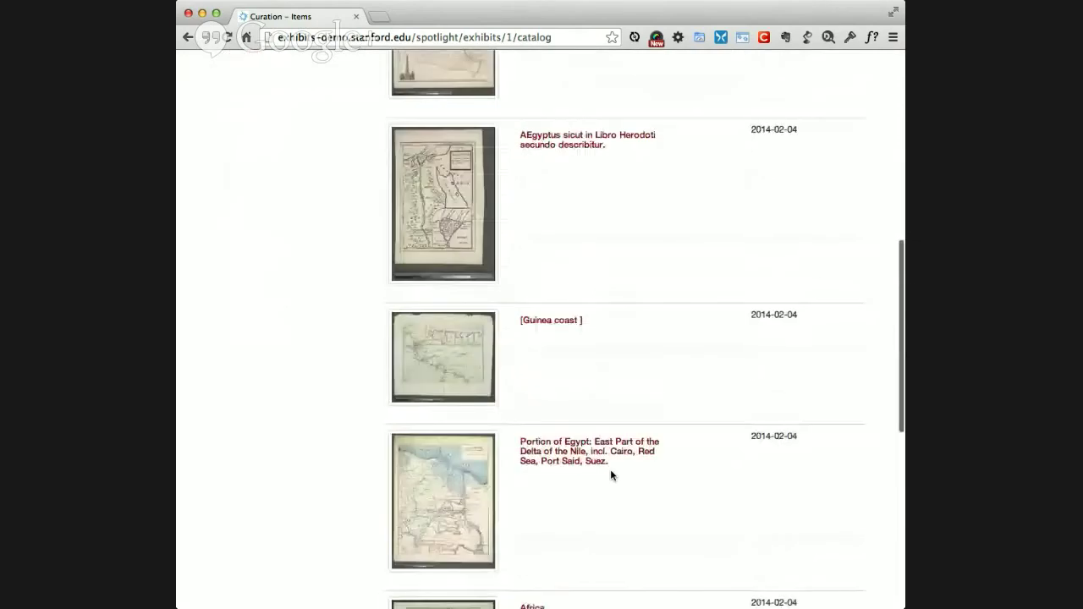
{"action": "scroll", "coordinate": [612, 475], "scroll_direction": "down", "scroll_amount": 4}
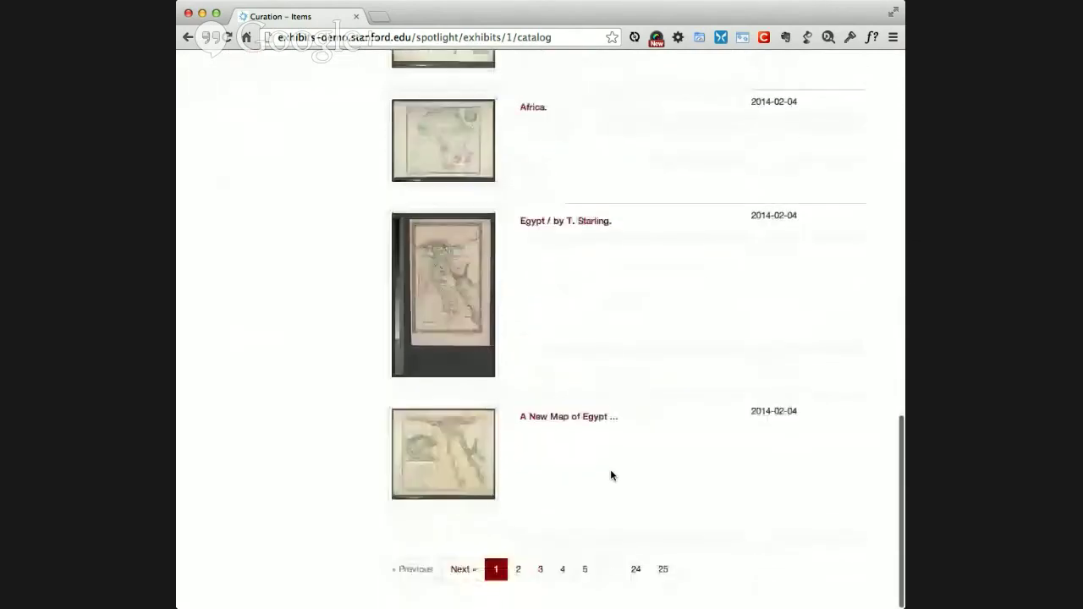
{"action": "scroll", "coordinate": [612, 475], "scroll_direction": "up", "scroll_amount": 7}
{"action": "scroll", "coordinate": [612, 476], "scroll_direction": "up", "scroll_amount": 6}
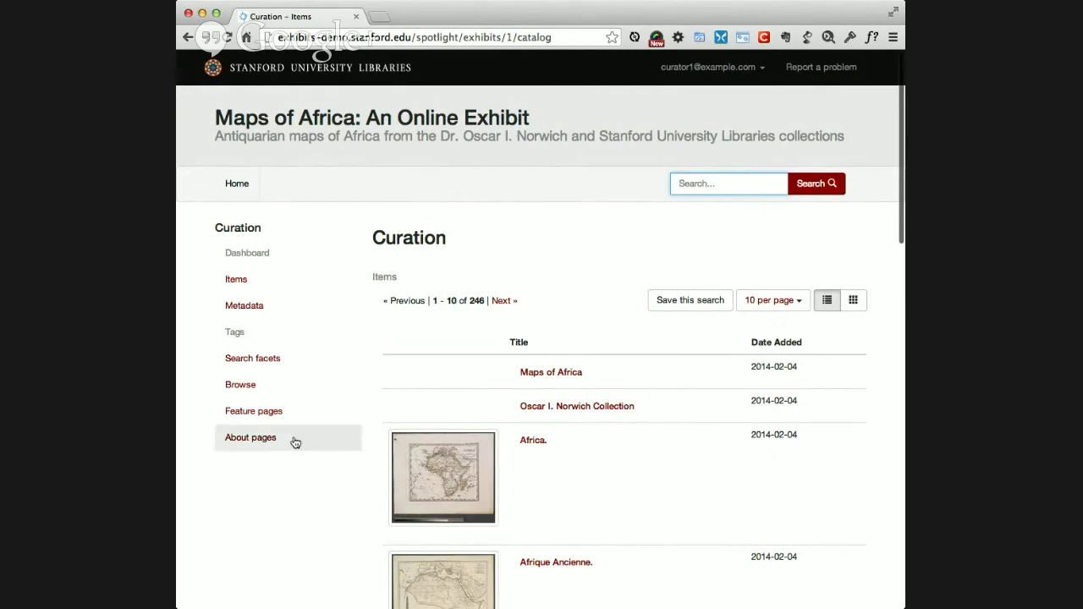
Step: From Feature pages, start adding a new exhibit homepage
{"action": "left_click", "coordinate": [271, 412]}
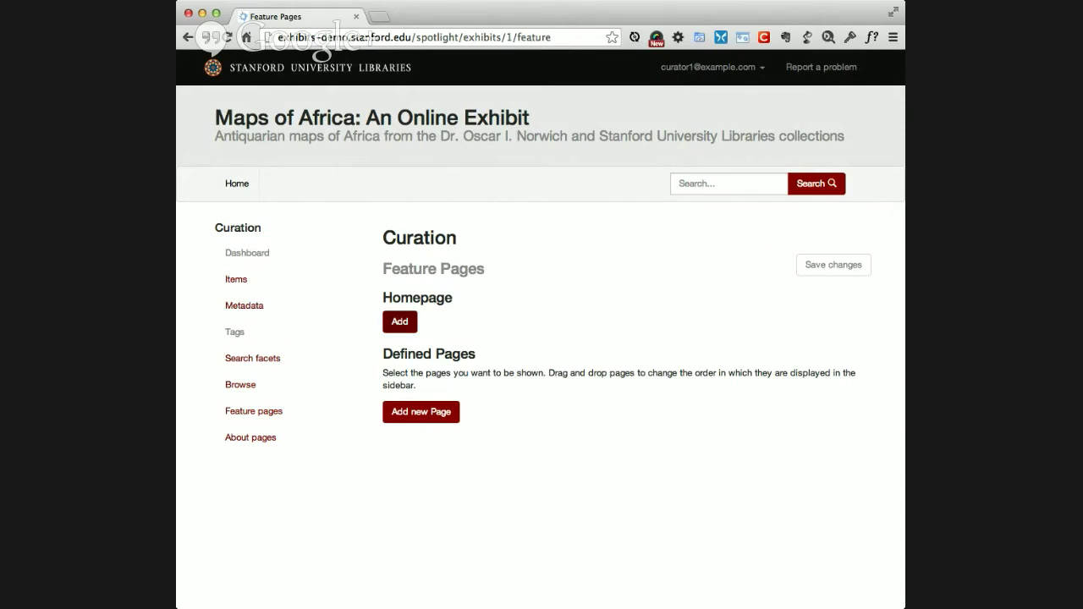
{"action": "left_click", "coordinate": [400, 321]}
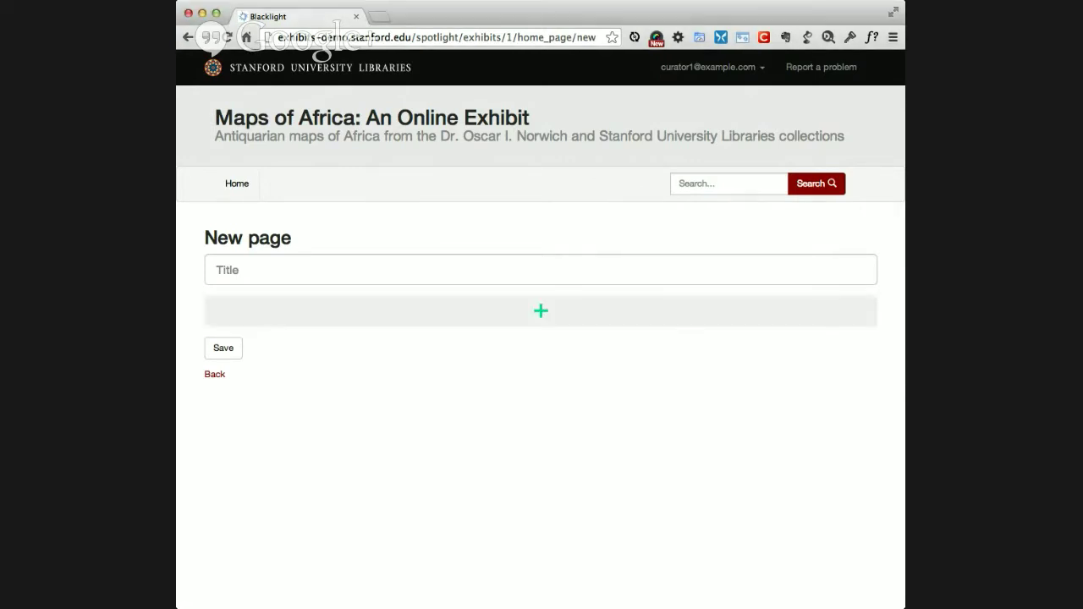
Step: Title the homepage 'The Maps of Africa Collection' and add a Text block with the intro paragraph
{"action": "left_click", "coordinate": [338, 269]}
{"action": "type", "text": "The Maps of Africa Collection"}
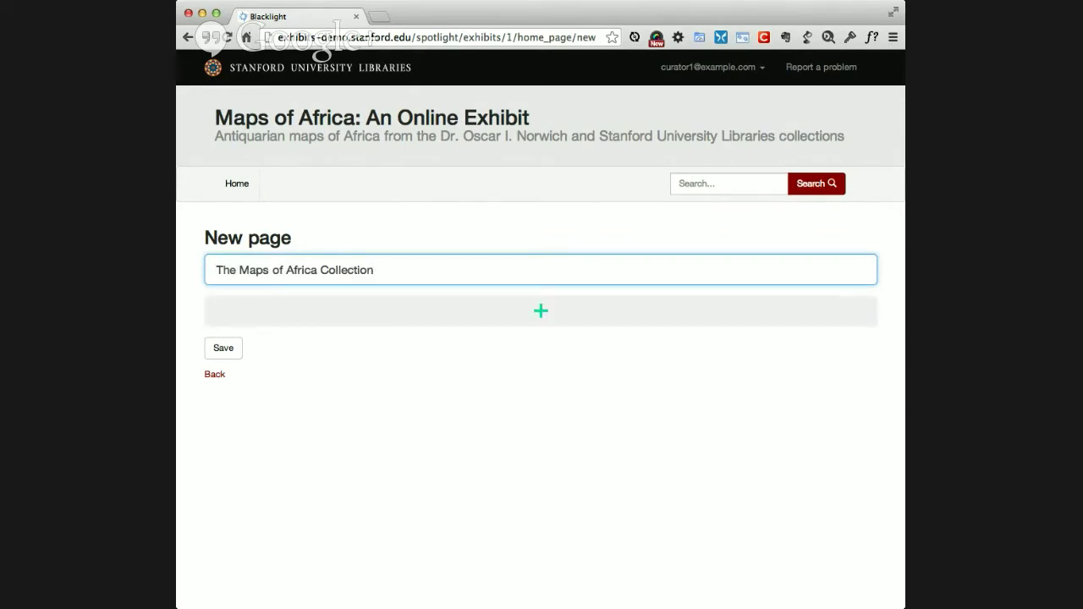
{"action": "left_click", "coordinate": [541, 310]}
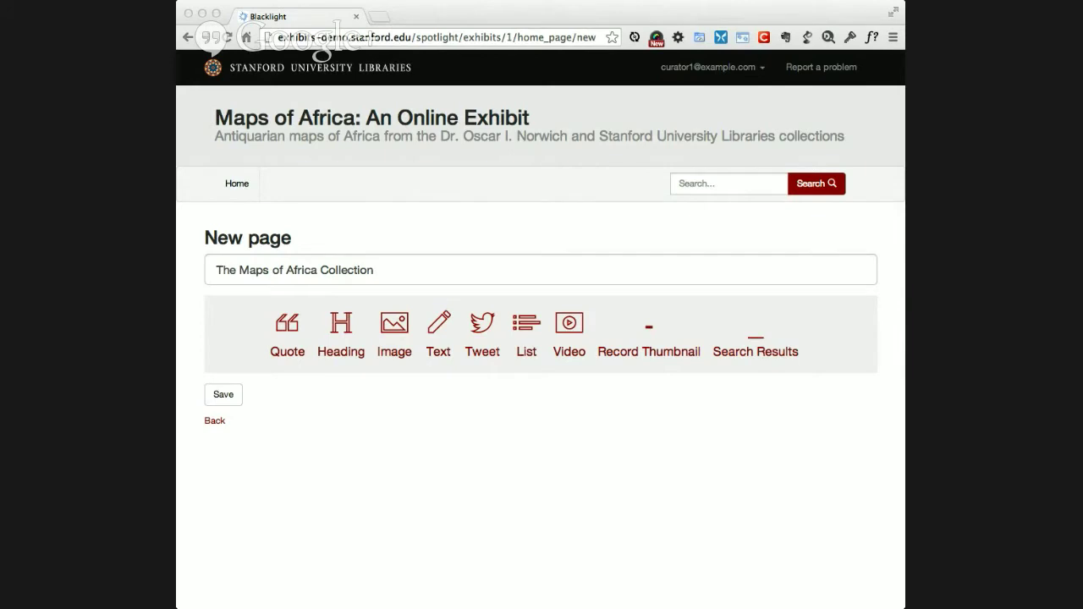
{"action": "left_click", "coordinate": [556, 423]}
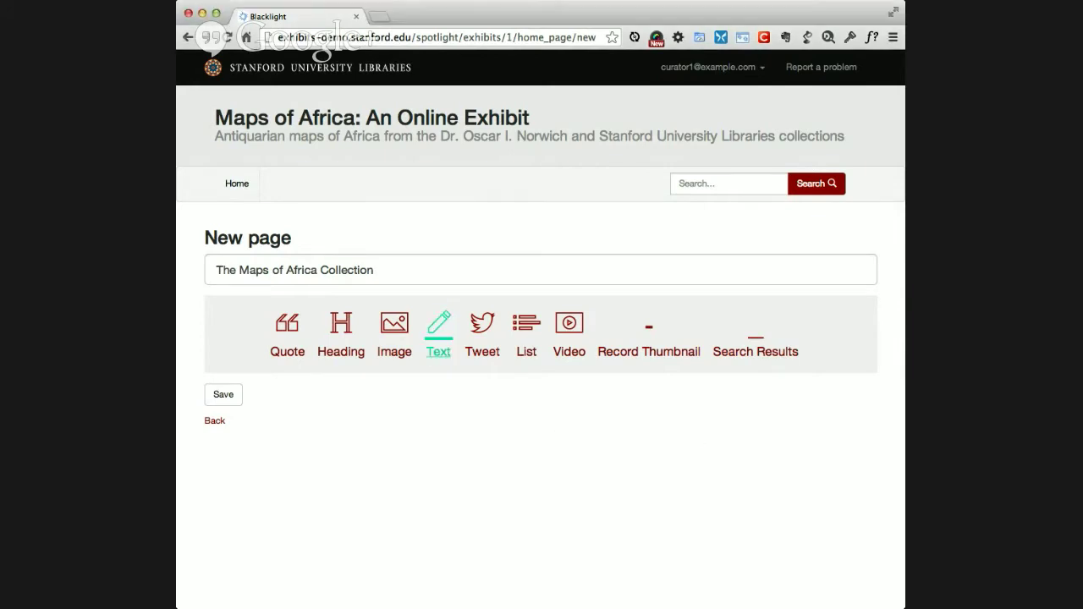
{"action": "left_click", "coordinate": [439, 331]}
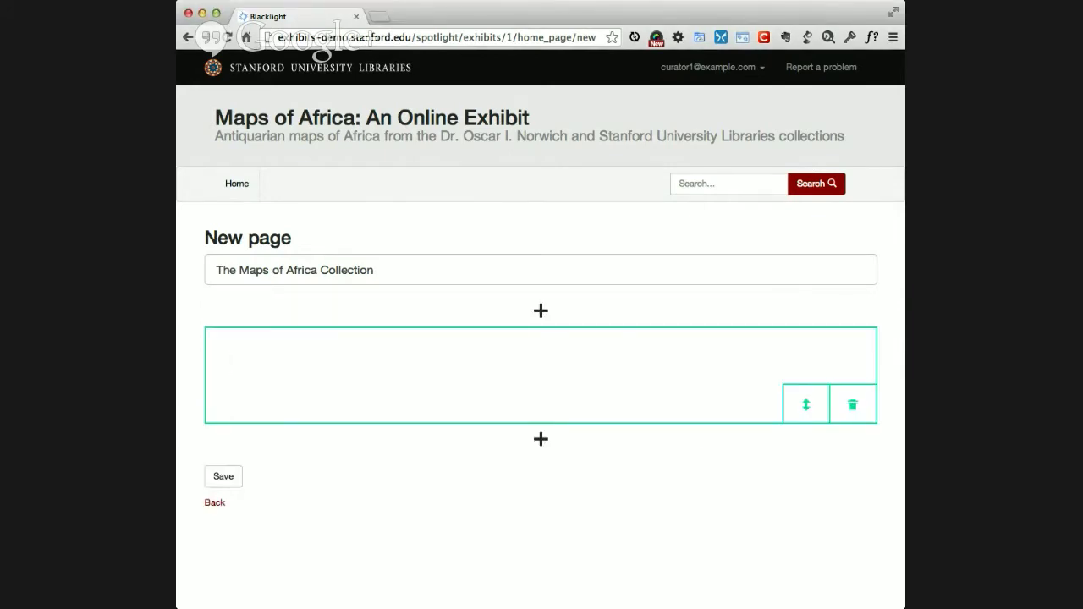
{"action": "type", "text": "Stanford’s Maps of Africa Collection became a major research resource in August of 2001 with the acquisition of the Oscar I. Norwich Collection of Maps of Africa and its islands, 1486 – ca. 1900. This acquisition added 316 maps to Stanford’s existing holdings of Maps of Africa. The collection was once again augmented in 2010 with the purchase of 294 maps from Caroline Batchelor, and then again in 2011 with a small set of maps from Rodney Shirley. Altogether, the Maps of Africa Collection holds over 700 maps, 632 of which are searchable and viewable through Stanford’s Image Gallery"}
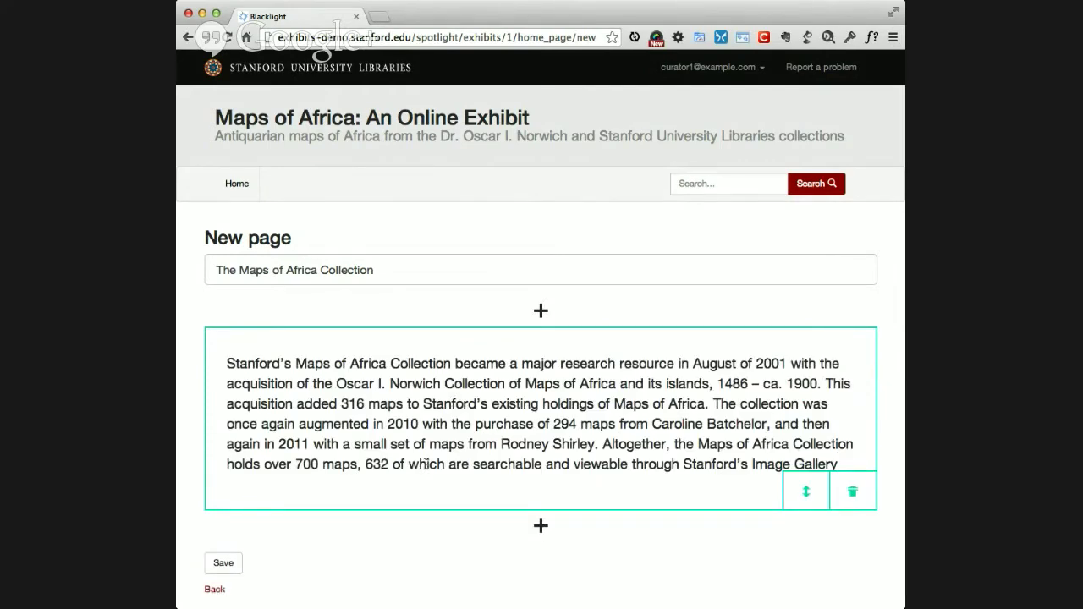
Step: Add a Record Thumbnail block for record pg802cm8769 and save the homepage
{"action": "left_click", "coordinate": [541, 525]}
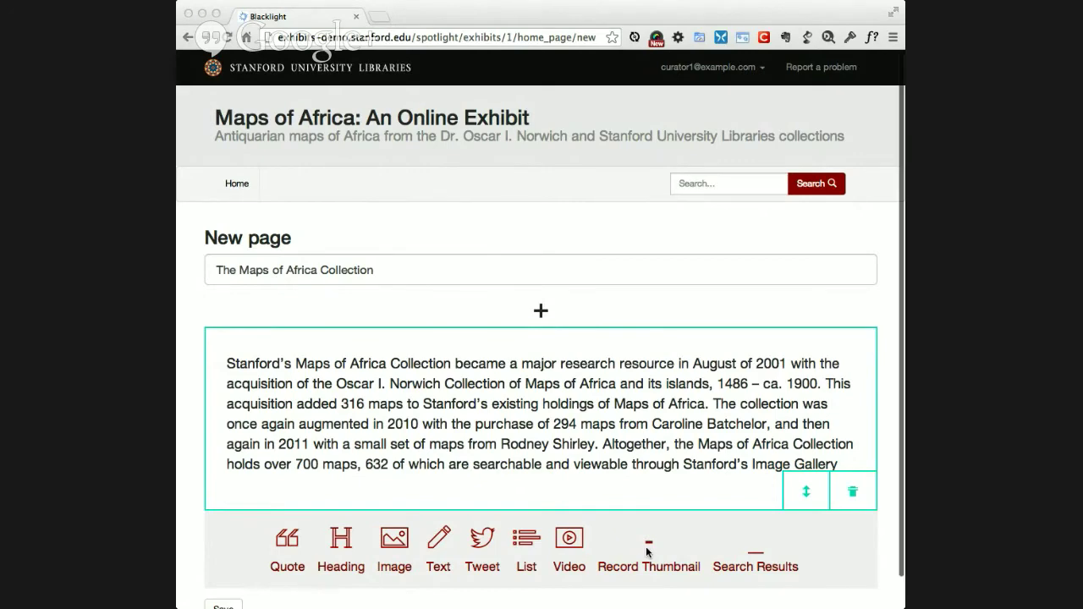
{"action": "scroll", "coordinate": [645, 546], "scroll_direction": "down", "scroll_amount": 1}
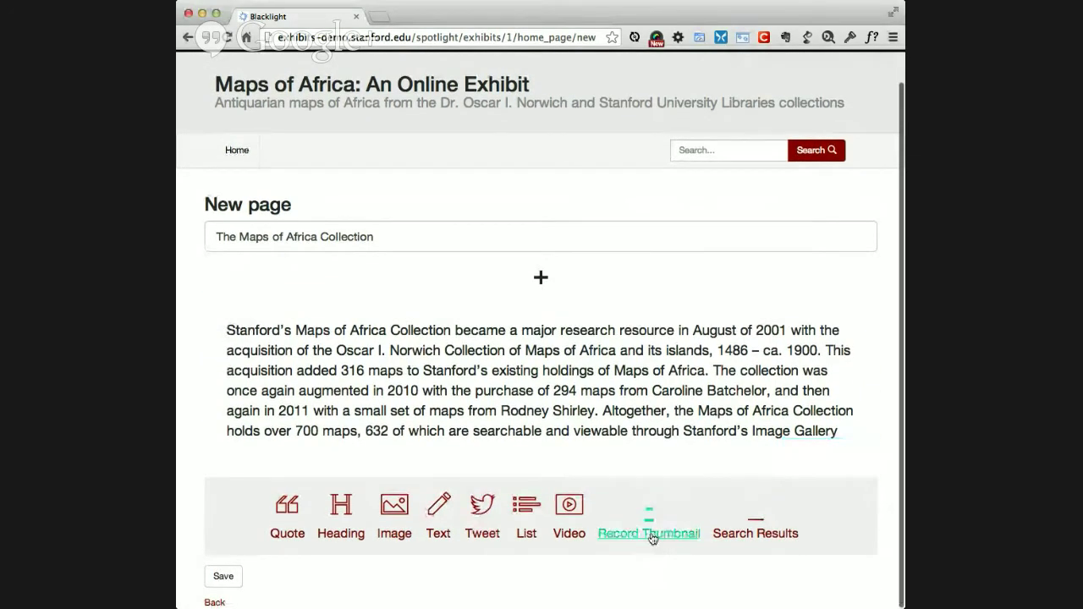
{"action": "left_click", "coordinate": [653, 541]}
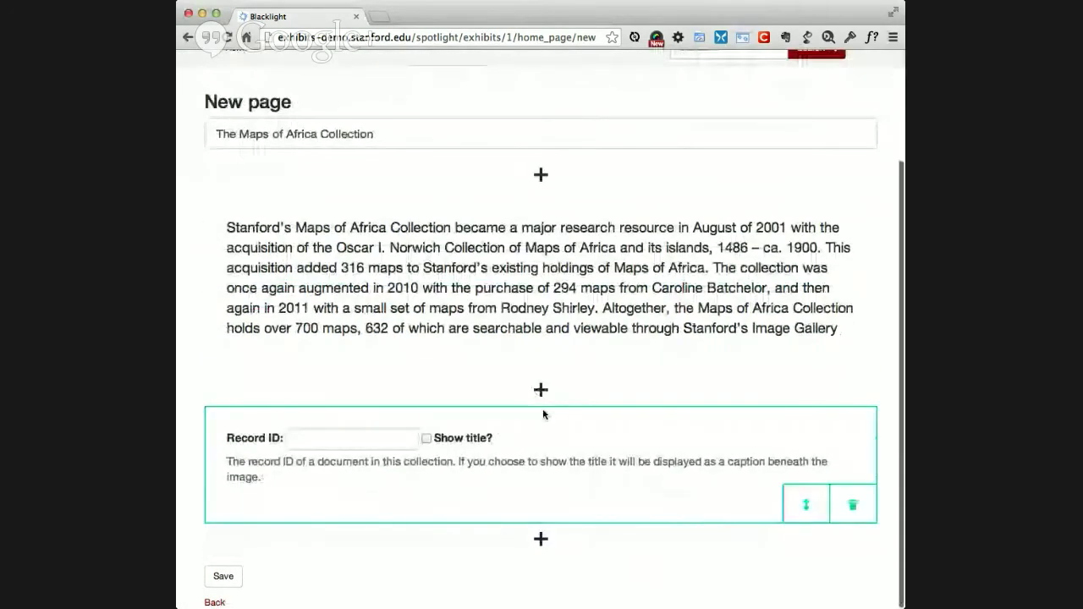
{"action": "left_click", "coordinate": [318, 440]}
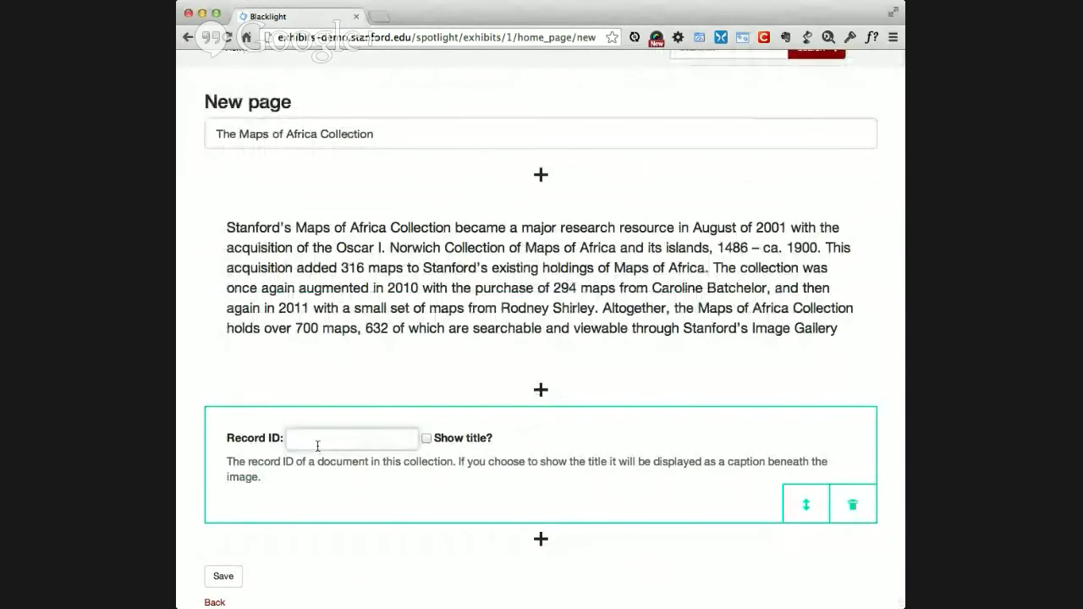
{"action": "type", "text": "pg802cm8769"}
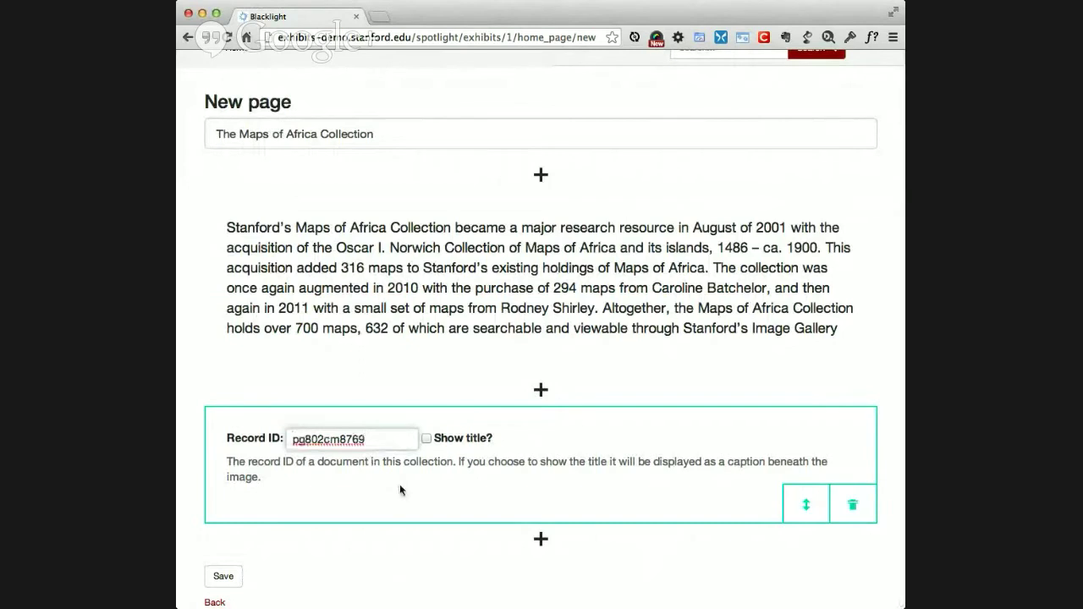
{"action": "left_click", "coordinate": [235, 578]}
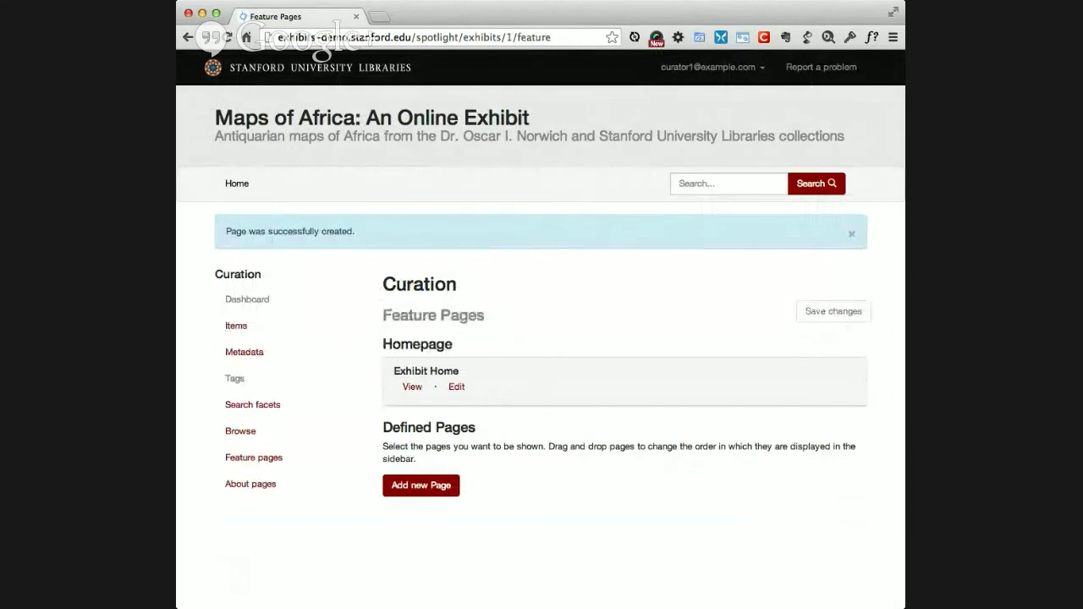
{"action": "left_click", "coordinate": [237, 183]}
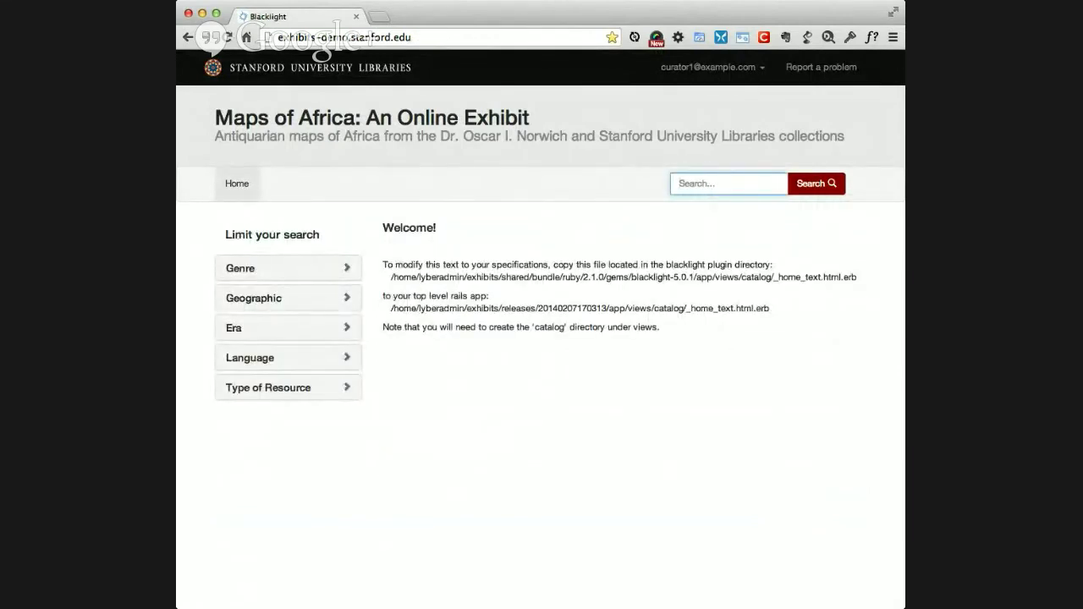
Step: Re-save the Exhibit Home feature page from Curation and view it
{"action": "left_click", "coordinate": [710, 67]}
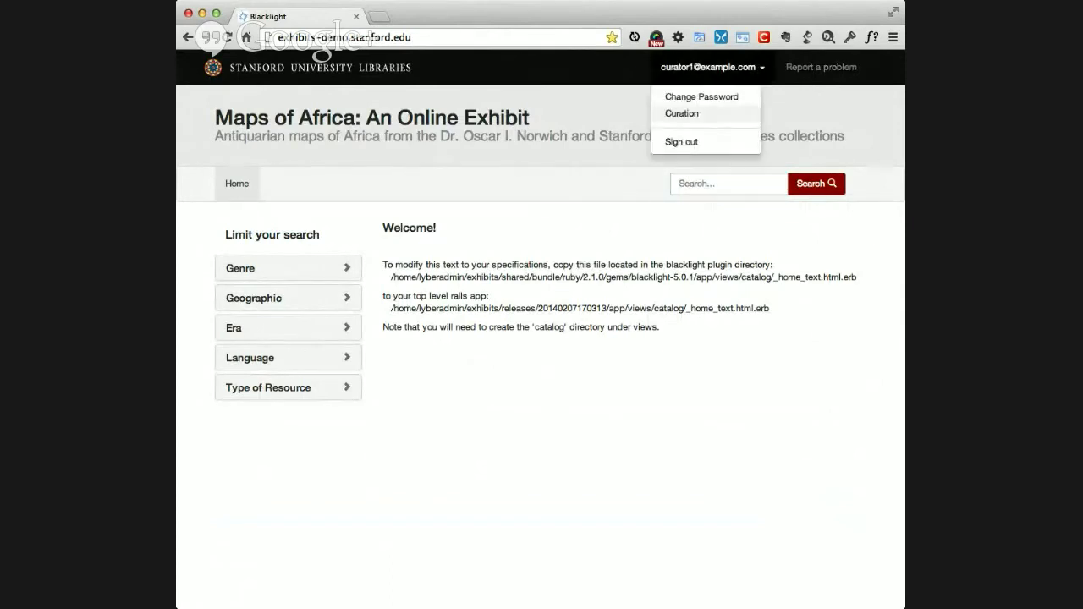
{"action": "left_click", "coordinate": [682, 112]}
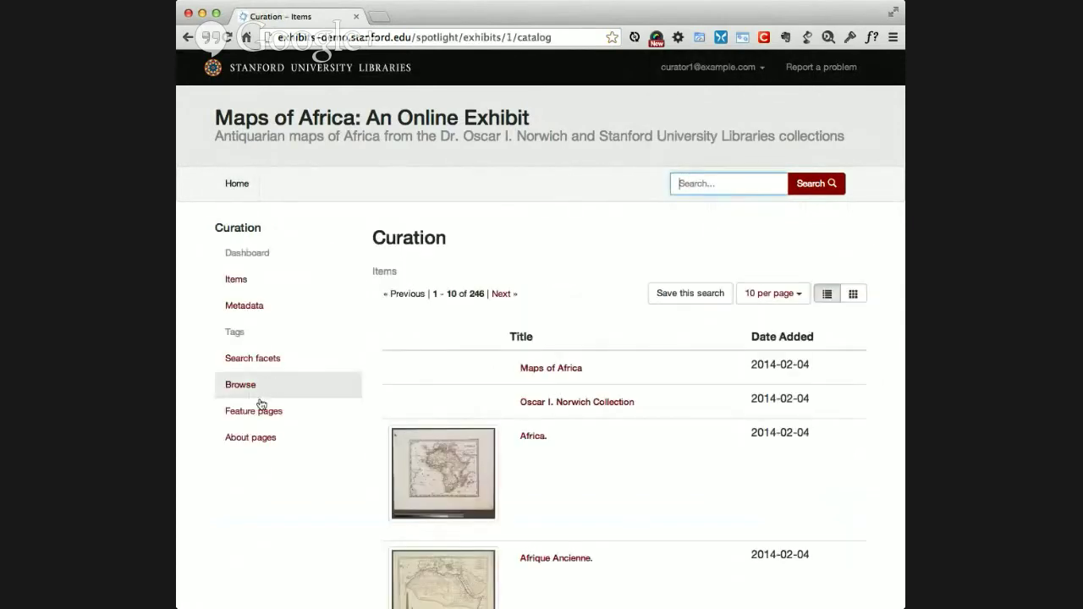
{"action": "left_click", "coordinate": [260, 411]}
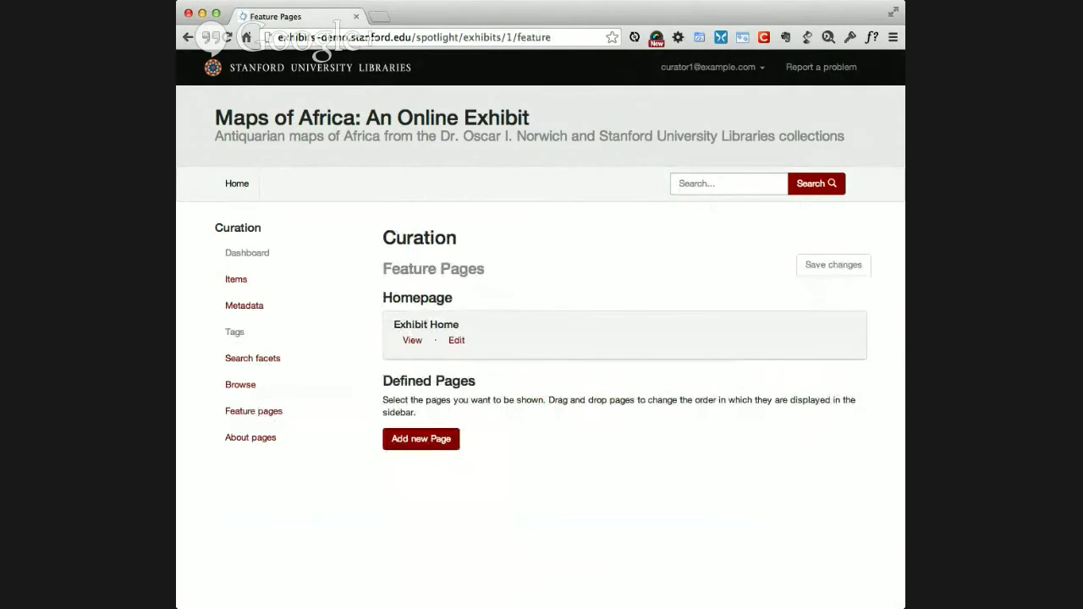
{"action": "left_click", "coordinate": [456, 340]}
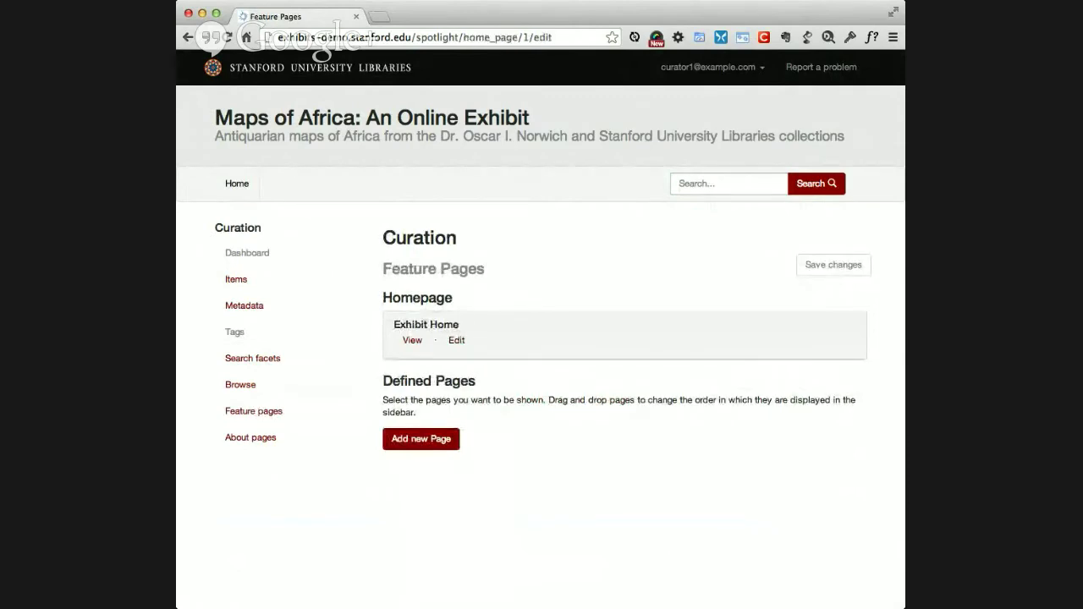
{"action": "scroll", "coordinate": [388, 517], "scroll_direction": "down", "scroll_amount": 3}
{"action": "left_click", "coordinate": [256, 575]}
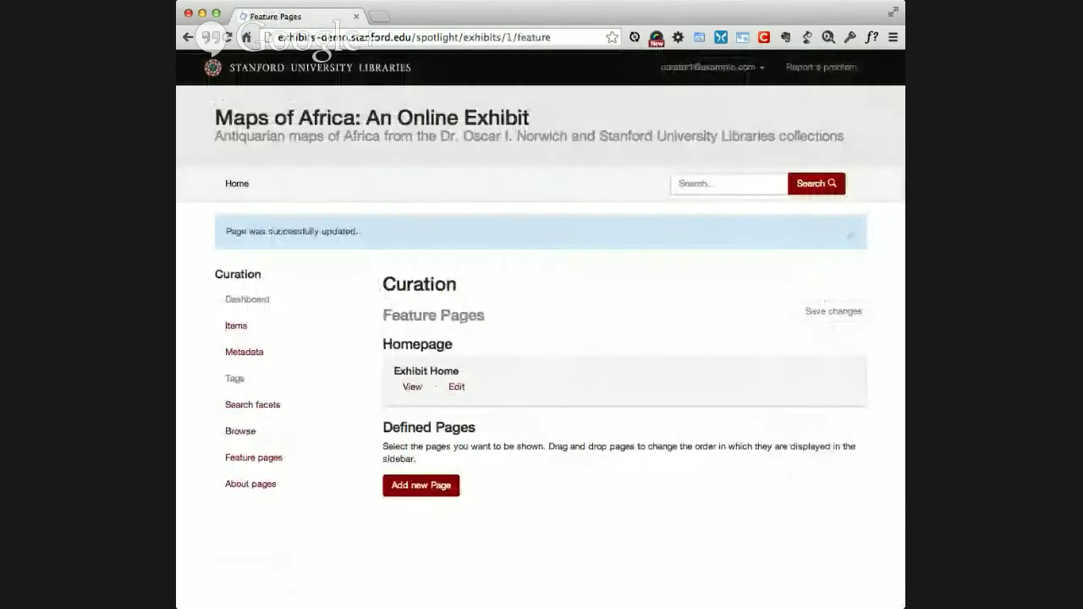
{"action": "left_click", "coordinate": [412, 386]}
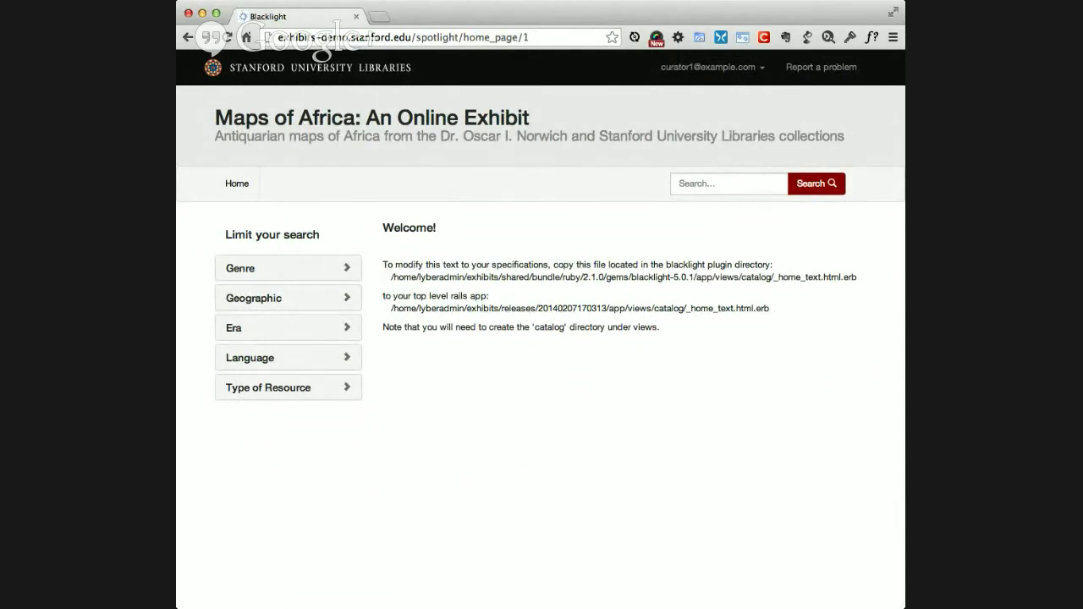
Step: Return to Curation and open the About pages management screen
{"action": "left_click", "coordinate": [711, 67]}
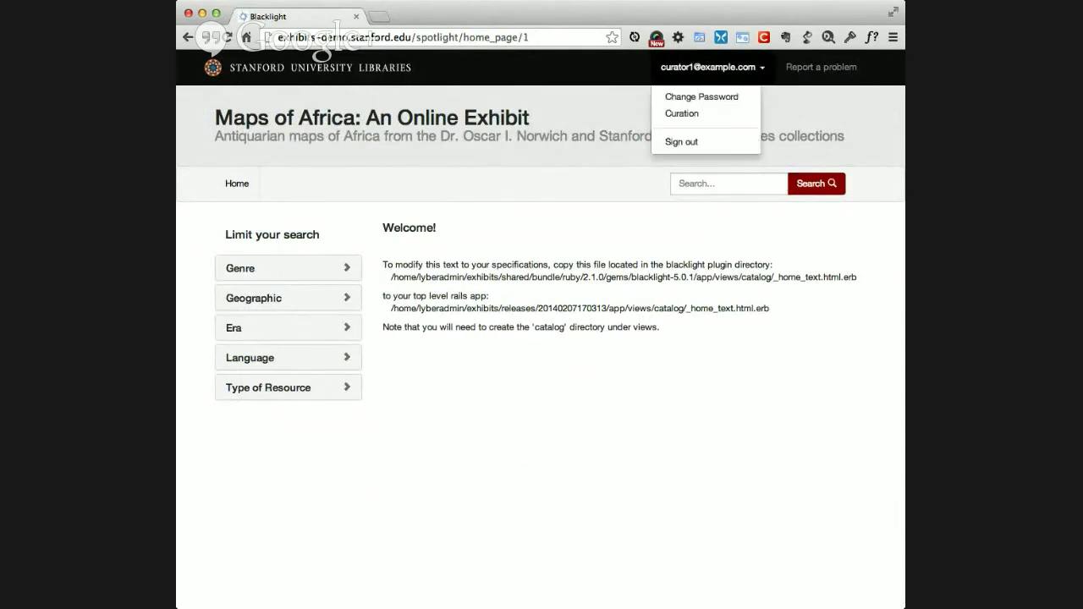
{"action": "left_click", "coordinate": [681, 112]}
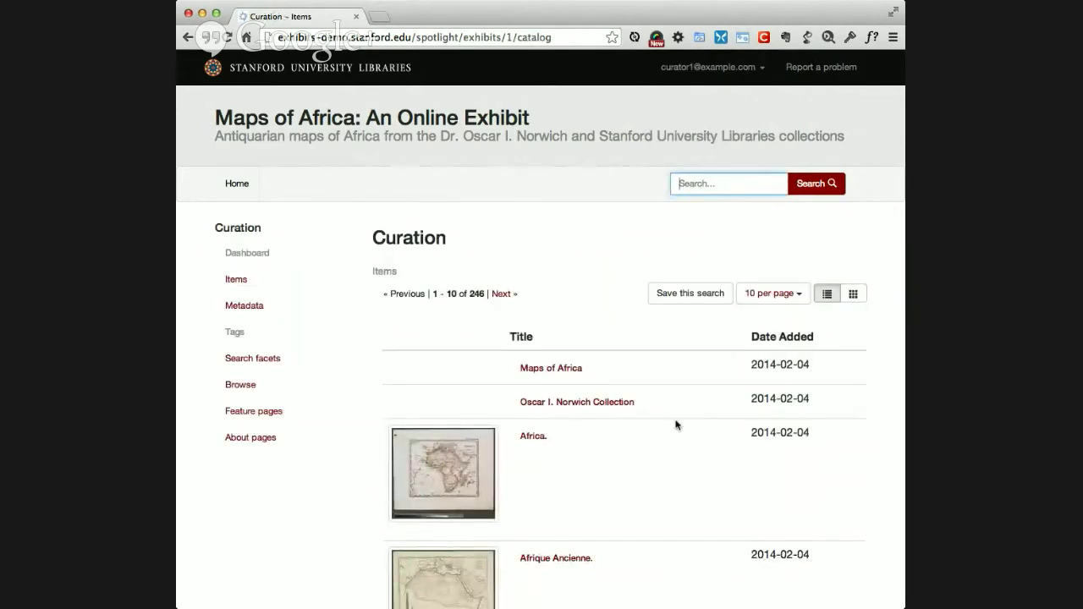
{"action": "scroll", "coordinate": [675, 425], "scroll_direction": "down", "scroll_amount": 3}
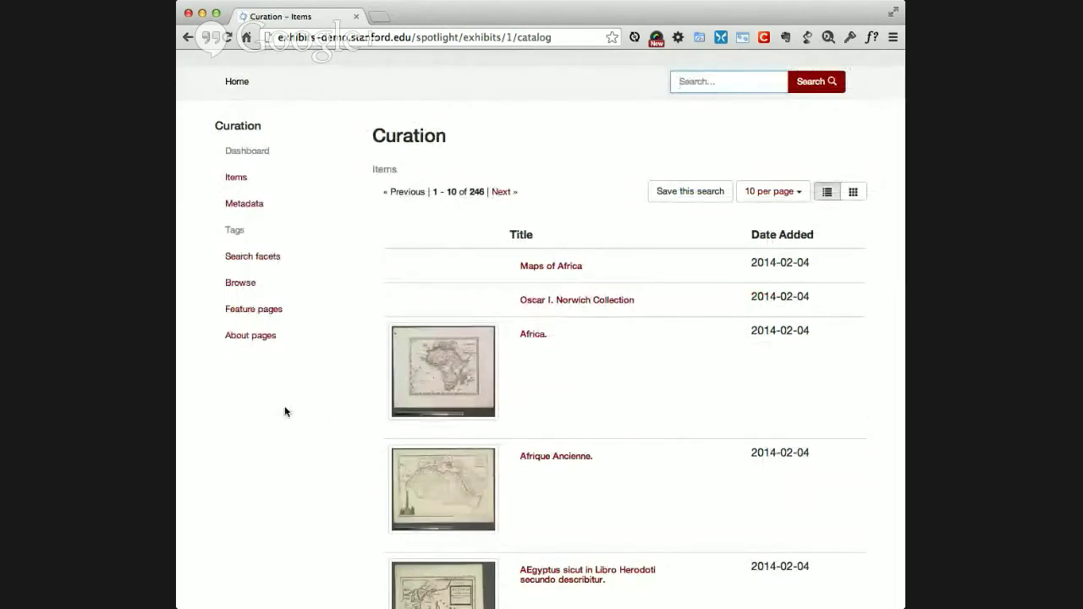
{"action": "left_click", "coordinate": [250, 335]}
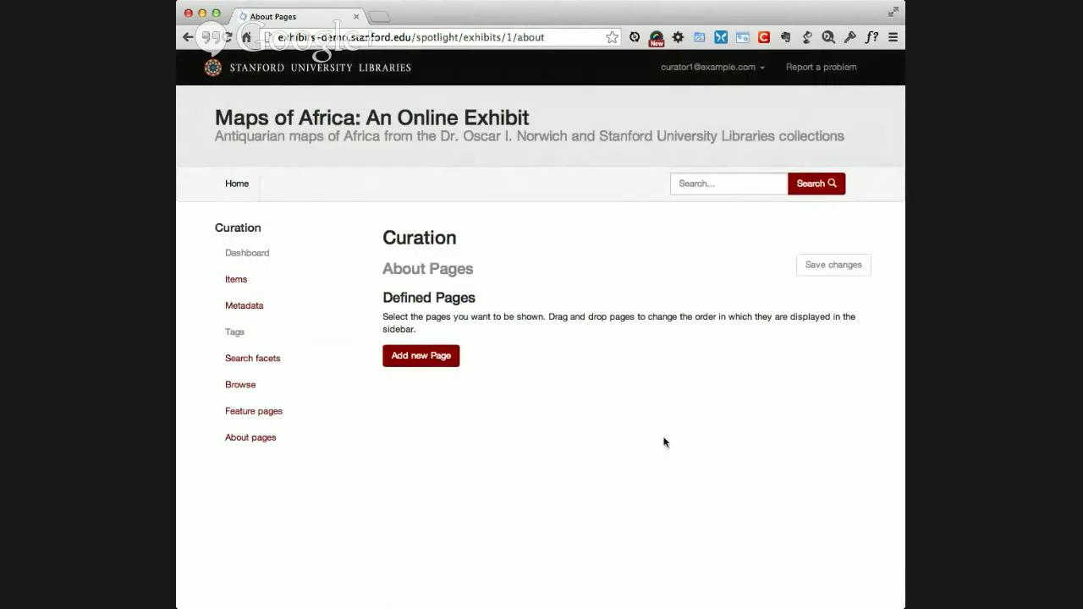
Step: Add a new About page titled 'About This Exhibit'
{"action": "left_click", "coordinate": [423, 356]}
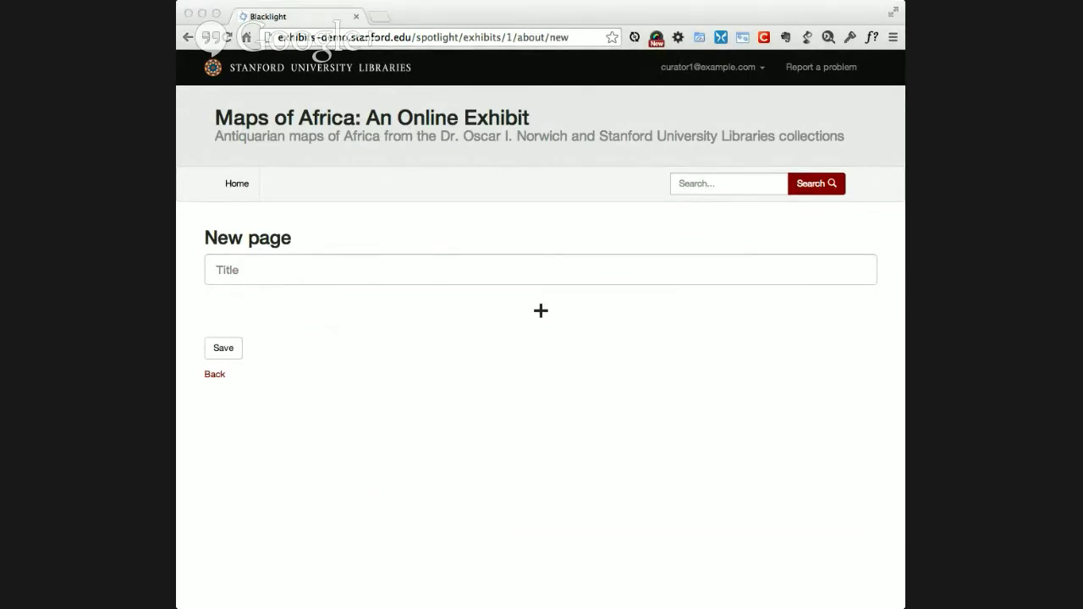
{"action": "key", "text": "super+Tab"}
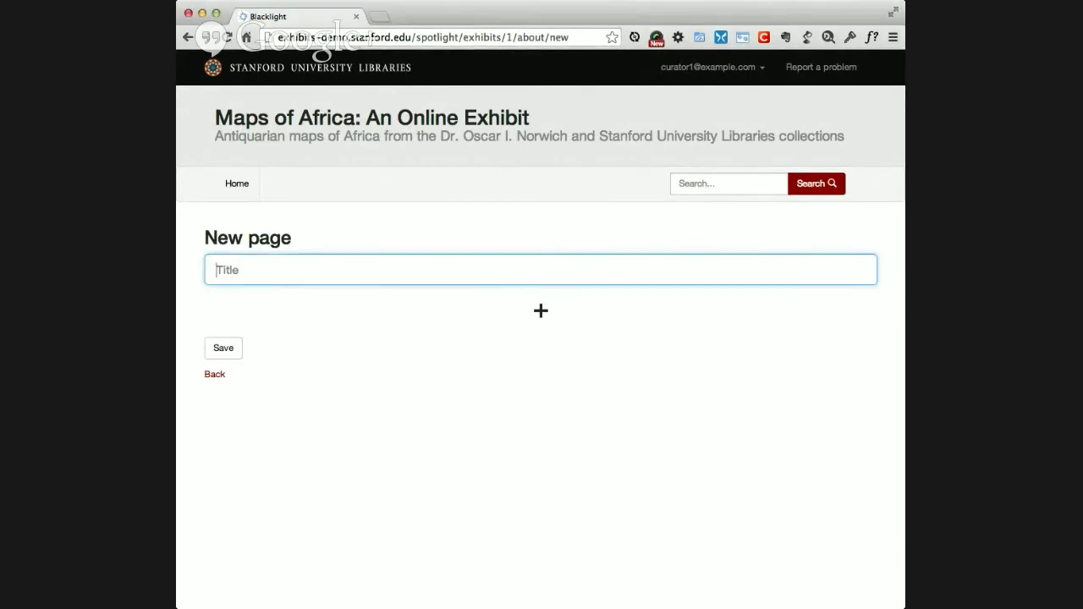
{"action": "type", "text": "About This Exhibit"}
{"action": "key", "text": "super+Tab"}
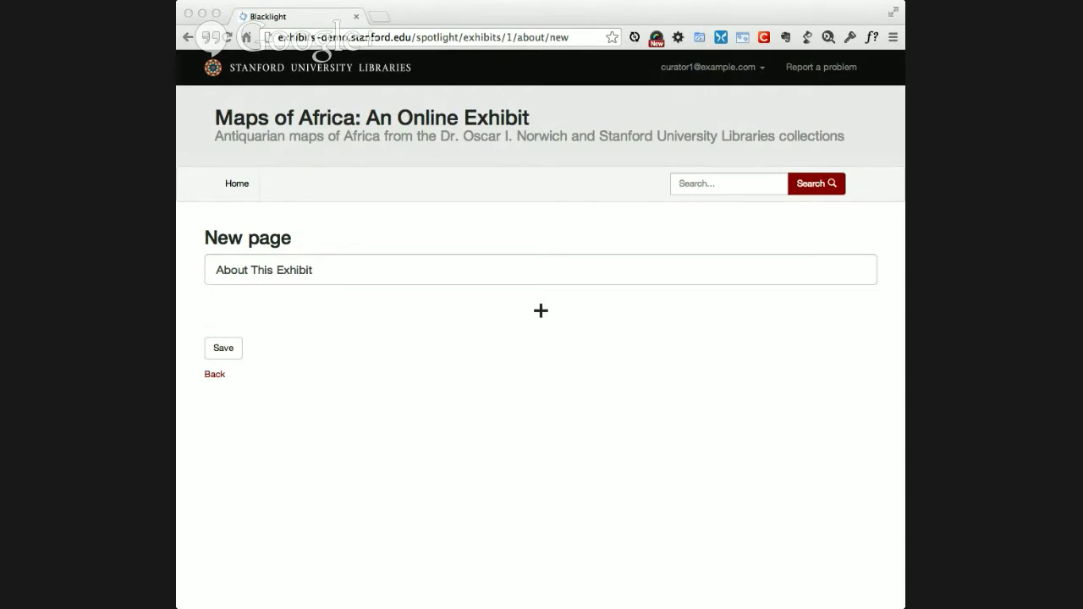
{"action": "key", "text": "super+Tab"}
Step: Add a Text block with the collection description paragraph and save the page
{"action": "left_click", "coordinate": [541, 310]}
{"action": "left_click", "coordinate": [438, 334]}
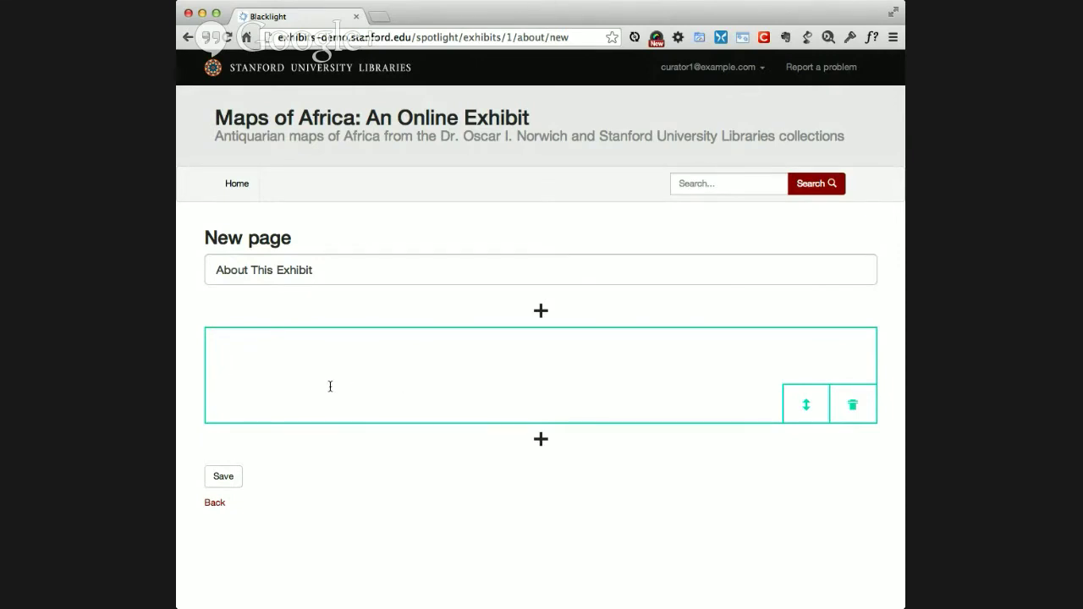
{"action": "type", "text": "The Maps of Africa collection was built over many decades but its current strengths are largely buoyed by the 2001 acquisition of the Oscar I. Norwich Collection and the most recent purchase of maps from Caroline Batchelor. Acknowledgements for the acquisition of the Norwich collection are detailed on the Dr. Oscar I. Norwich Collections page. The staff at Stanford had significant roles in the processing, preservation, cataloging, digital reproduction and public services. Many thanks go to them for their collective work on this collection"}
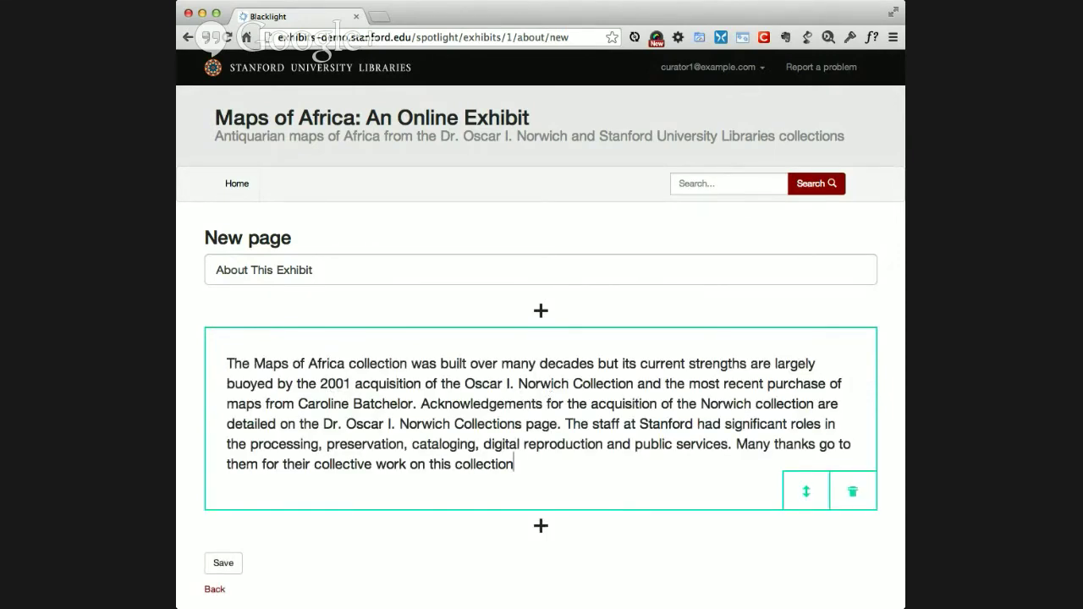
{"action": "left_click", "coordinate": [224, 564]}
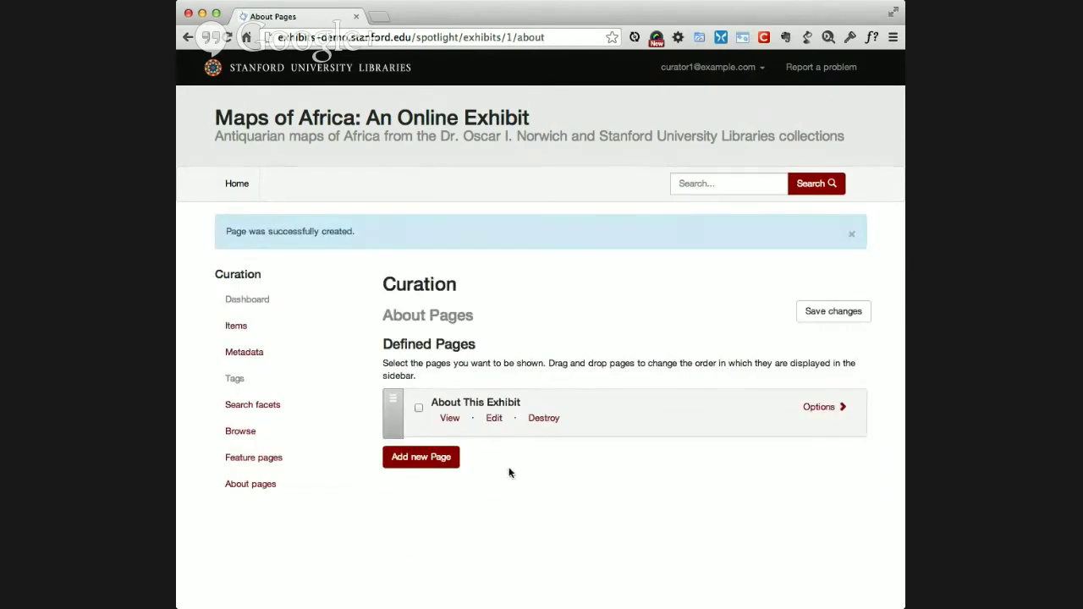
Step: Add another About page titled 'Resources'
{"action": "left_click", "coordinate": [419, 458]}
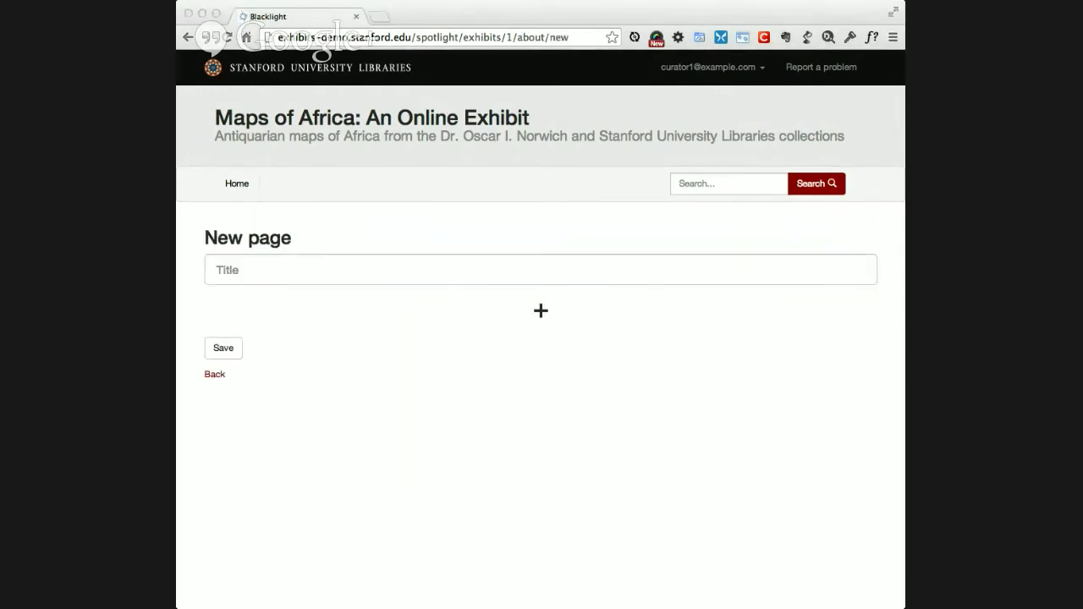
{"action": "left_click", "coordinate": [216, 269]}
{"action": "type", "text": "Resources"}
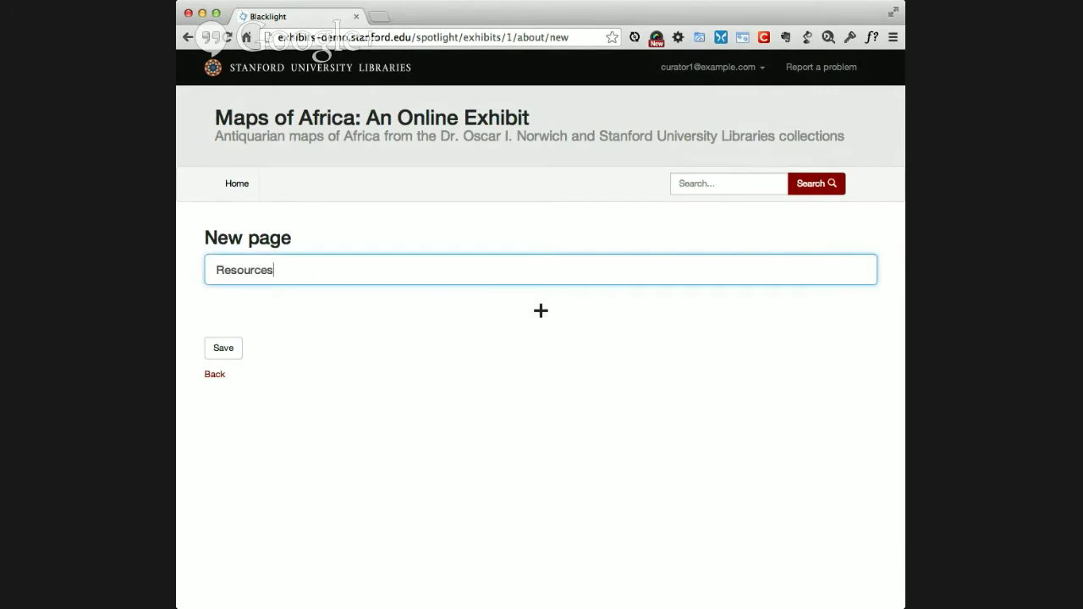
{"action": "key", "text": "super+Tab"}
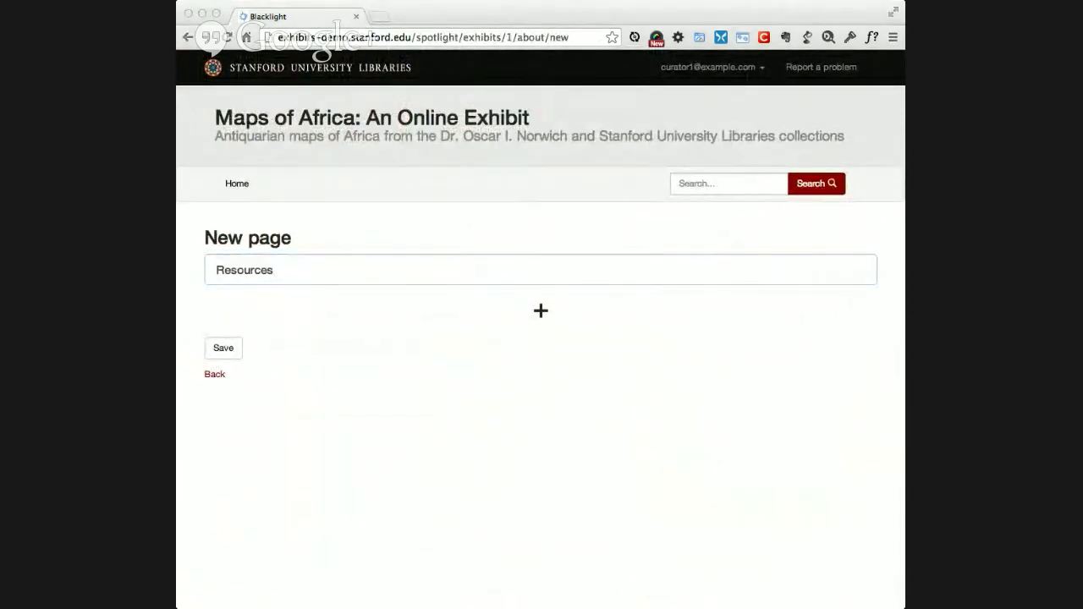
Step: Add a List block with the nine online map resources and save the page
{"action": "left_click", "coordinate": [540, 311]}
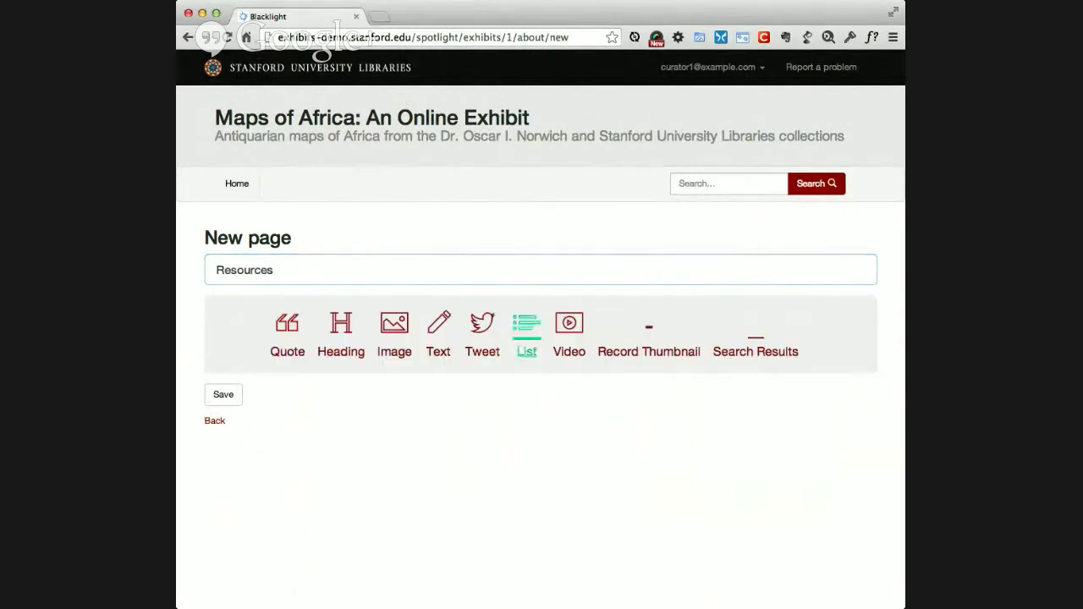
{"action": "left_click", "coordinate": [526, 330]}
{"action": "type", "text": "Old Maps Online The David Rumsey Collection Historical Maps at Perry-Castañeda Collection Library of Congress, The American Memory Collection The Leventhal Map Center, Boston Public Library Afriterra Northwestern University University of Illinois at Urbana-Champaign African Studies at Columbia University"}
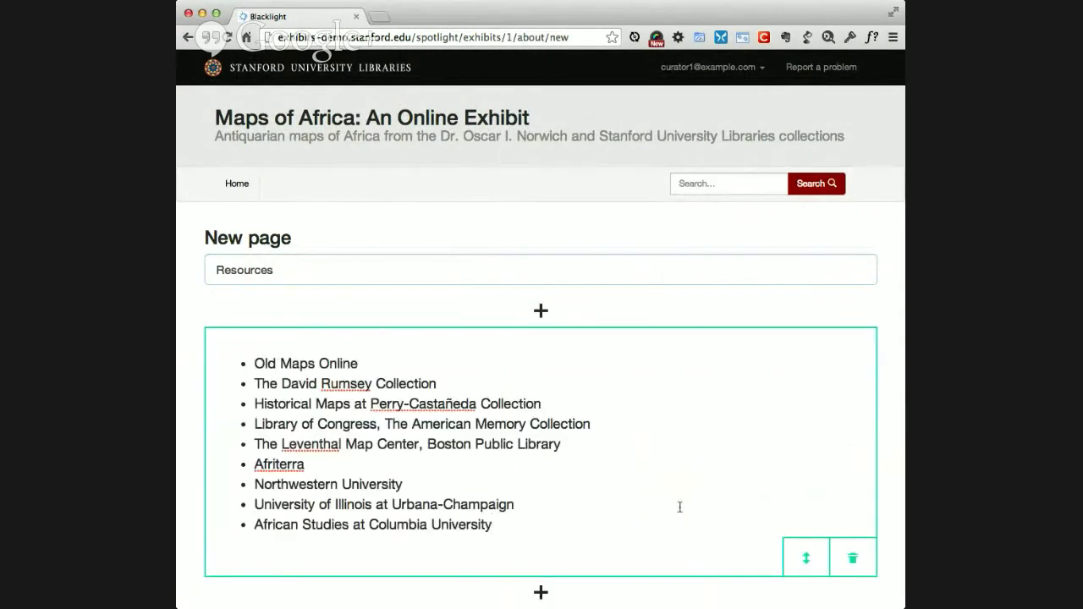
{"action": "scroll", "coordinate": [679, 508], "scroll_direction": "down", "scroll_amount": 2}
{"action": "left_click", "coordinate": [225, 576]}
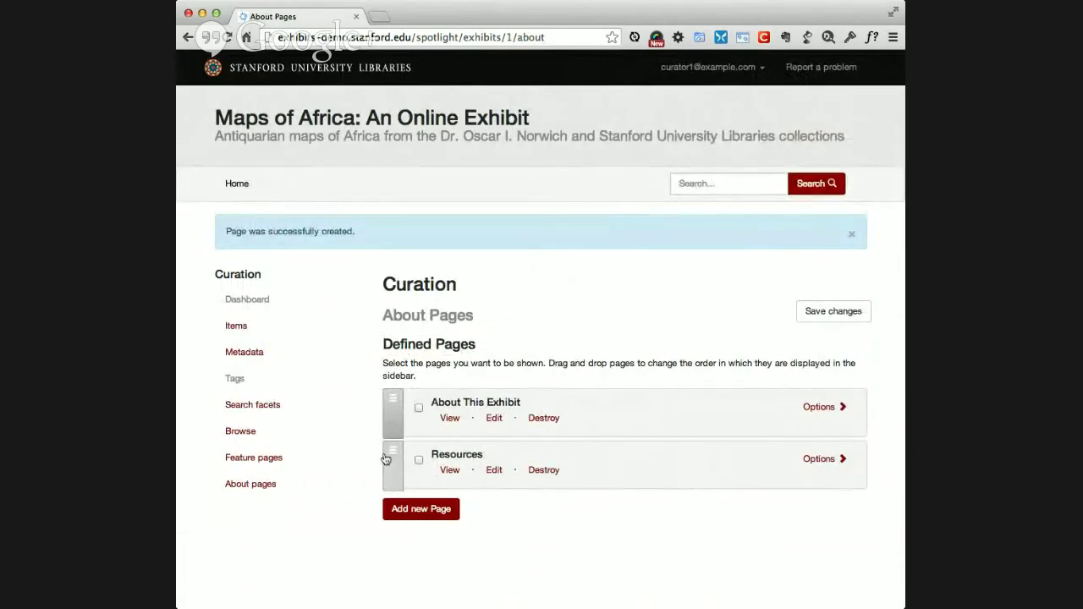
Step: Keep About This Exhibit above Resources, publish both pages, save, and view About This Exhibit
{"action": "left_click_drag", "start_coordinate": [388, 457], "coordinate": [386, 396]}
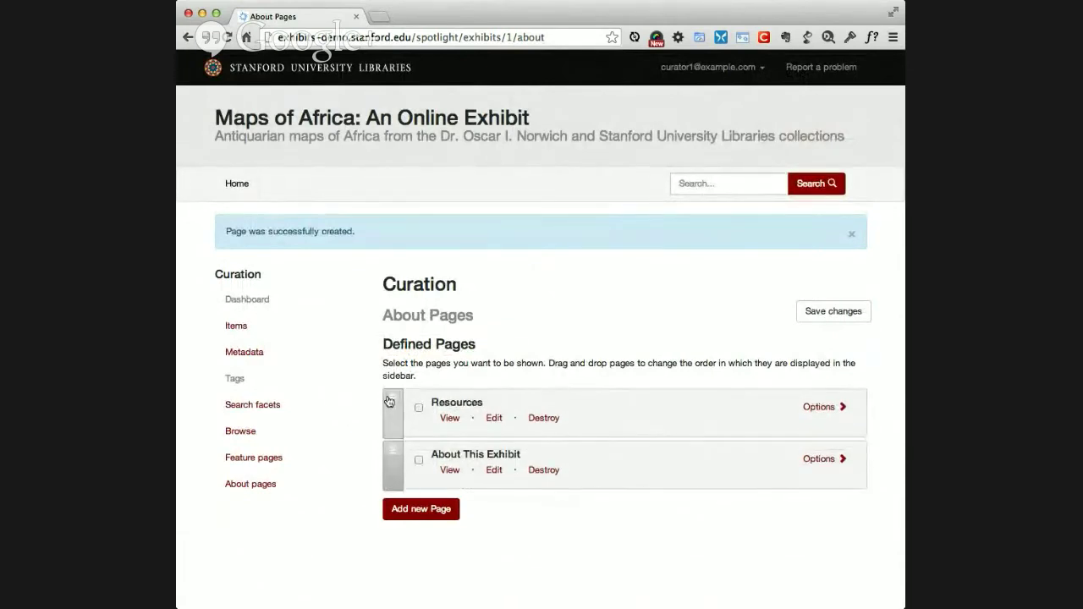
{"action": "left_click_drag", "start_coordinate": [395, 461], "coordinate": [392, 402]}
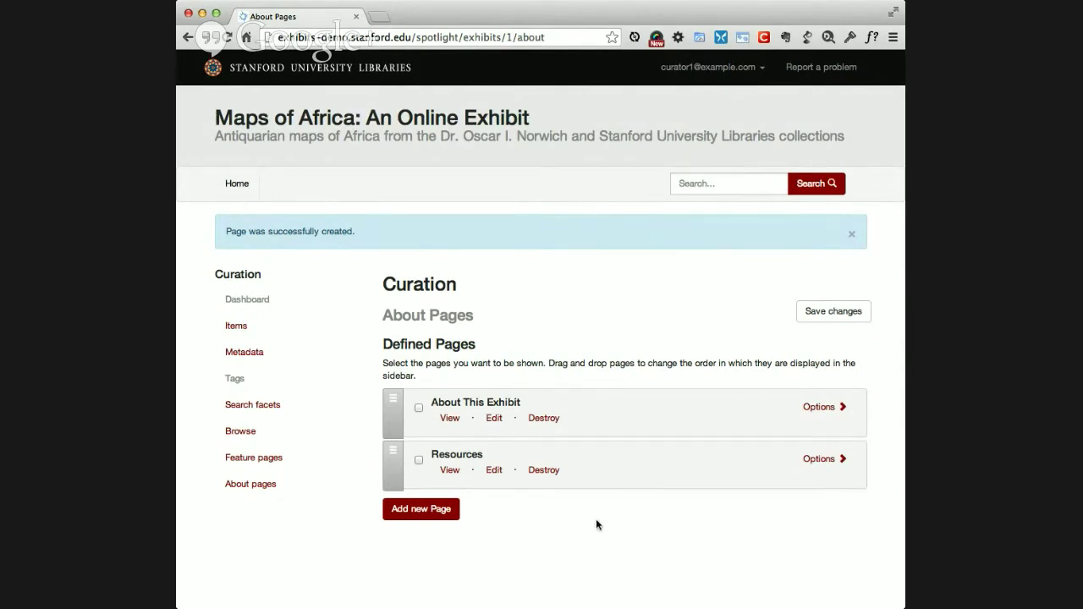
{"action": "left_click", "coordinate": [419, 408]}
{"action": "left_click", "coordinate": [419, 459]}
{"action": "left_click", "coordinate": [834, 311]}
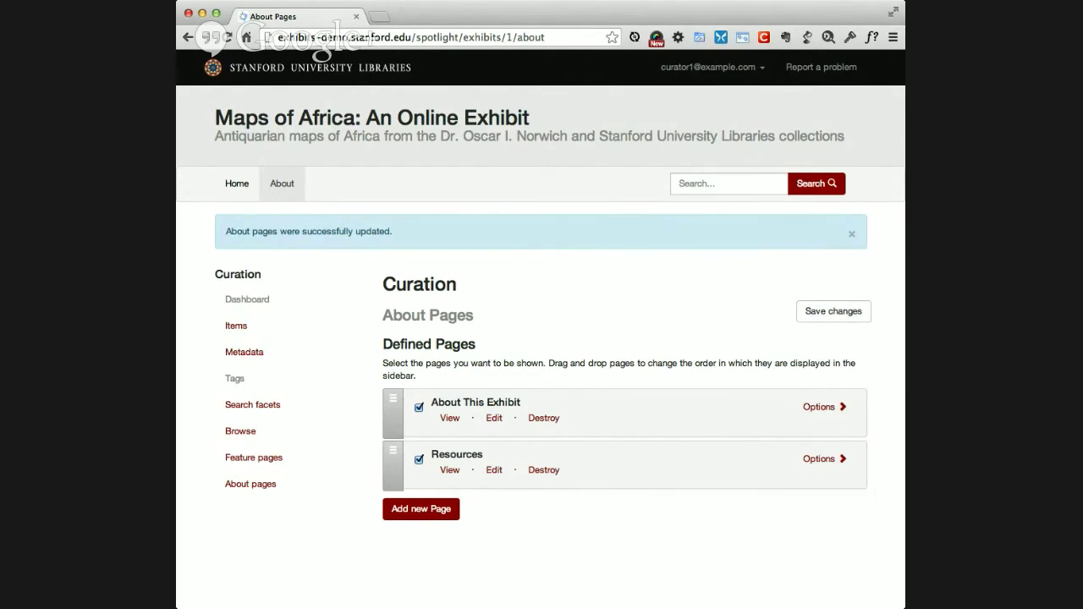
{"action": "left_click", "coordinate": [282, 183]}
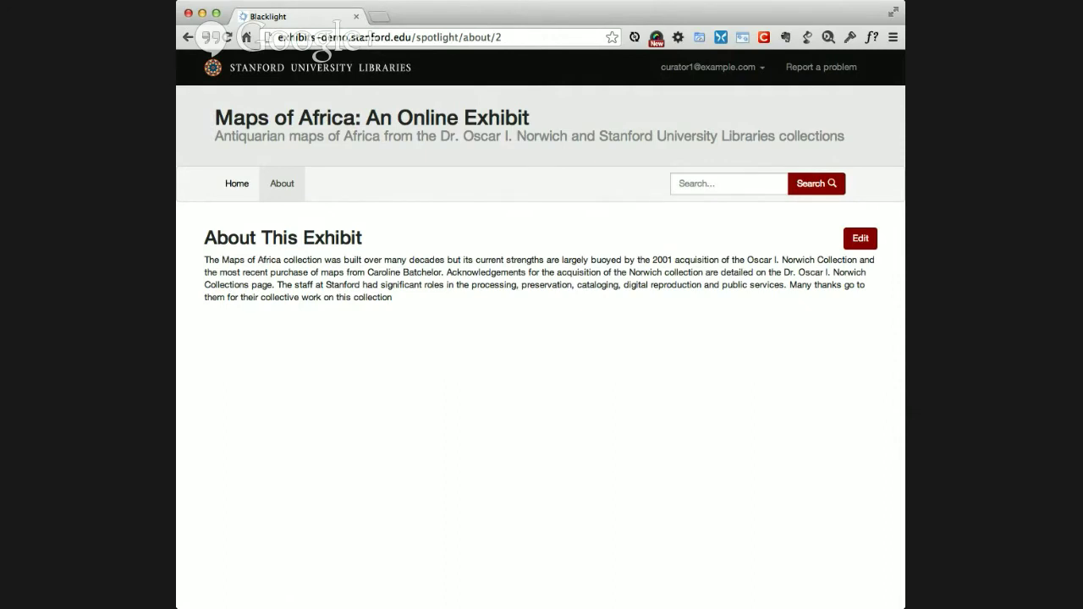
Step: Go to the exhibit's curation area and open the About pages list
{"action": "left_click", "coordinate": [712, 67]}
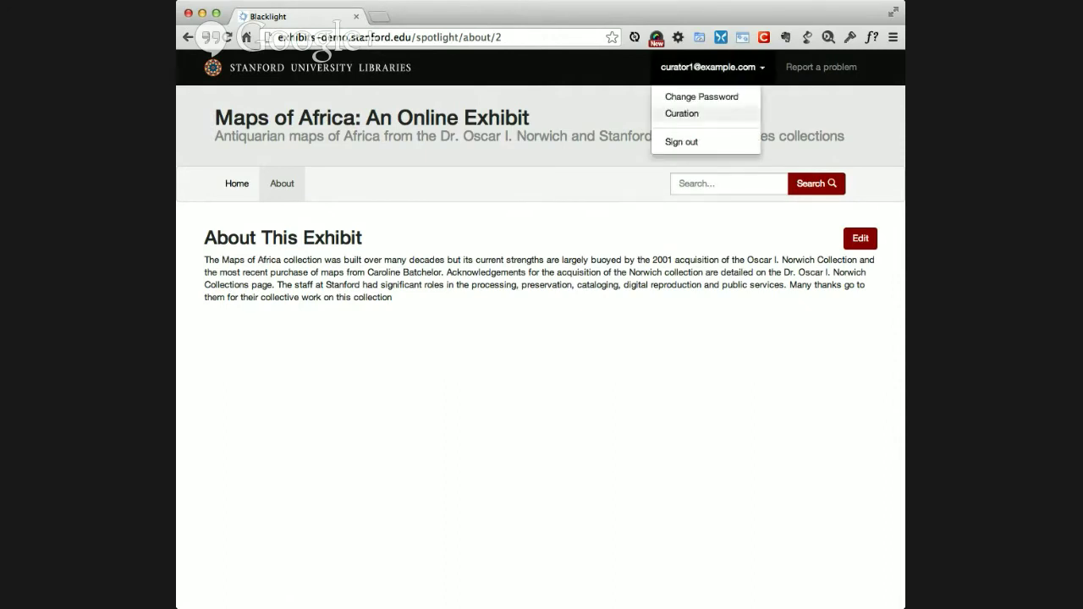
{"action": "left_click", "coordinate": [682, 114]}
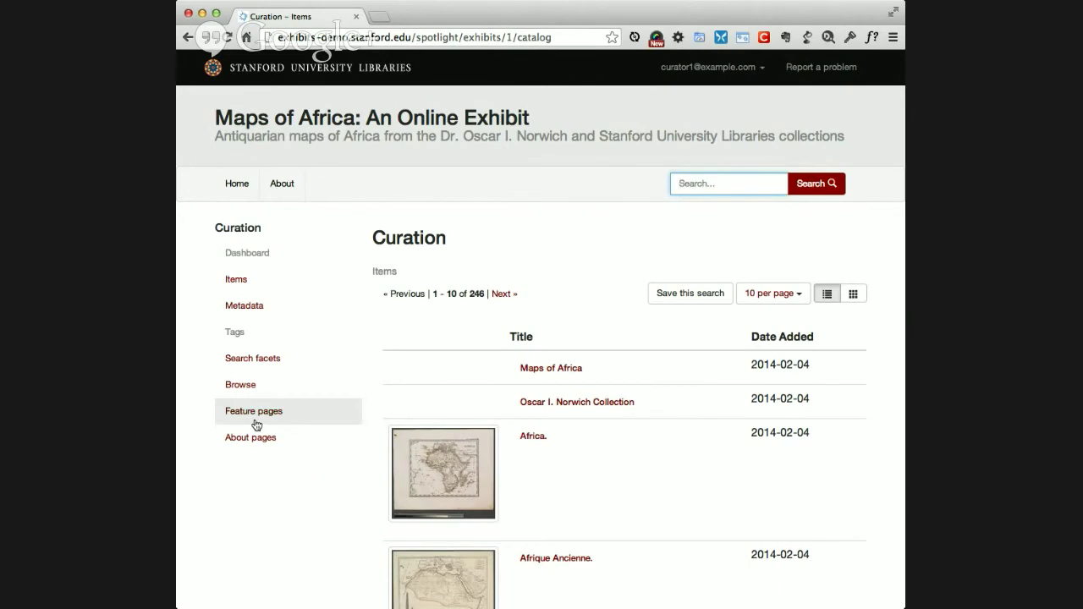
{"action": "left_click", "coordinate": [253, 438]}
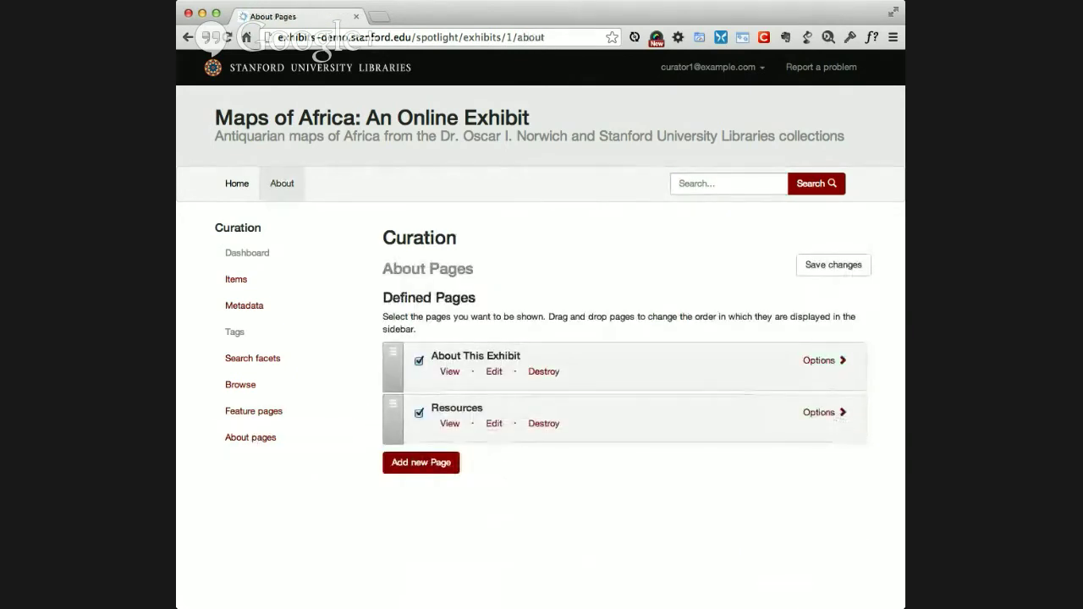
Step: Check both pages' options, view the published Resources page, then return to the exhibit home
{"action": "left_click", "coordinate": [825, 361]}
{"action": "left_click", "coordinate": [825, 360]}
{"action": "left_click", "coordinate": [823, 412]}
{"action": "left_click", "coordinate": [822, 412]}
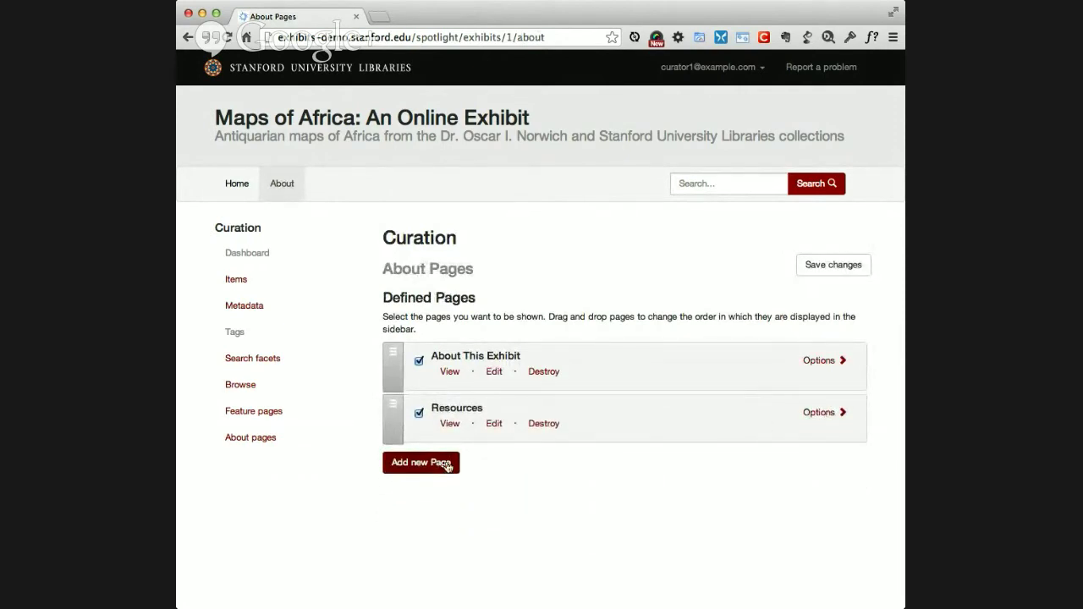
{"action": "left_click", "coordinate": [449, 424]}
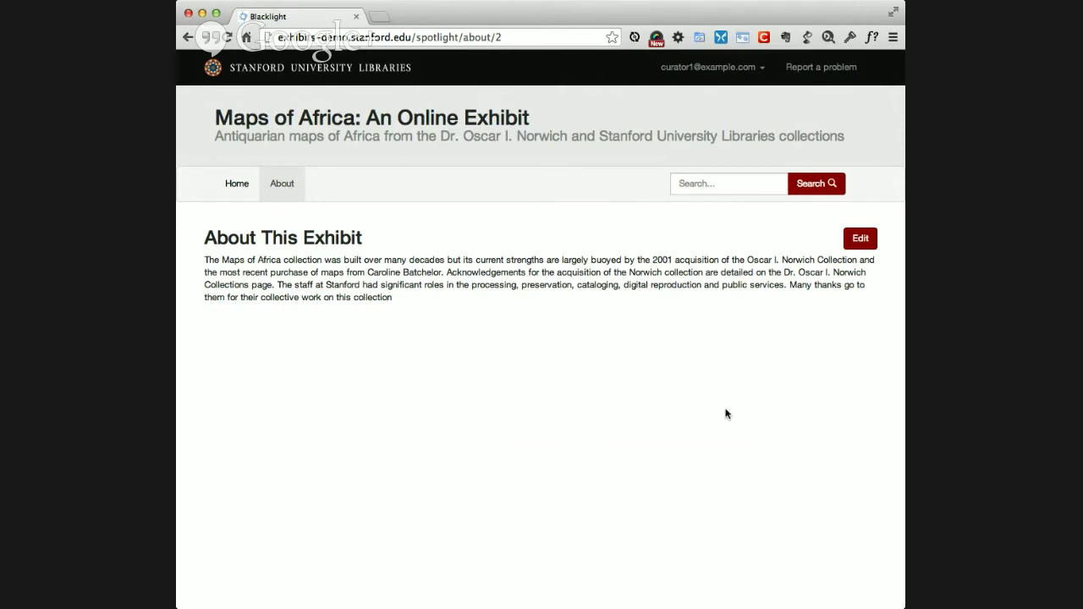
{"action": "left_click", "coordinate": [237, 182]}
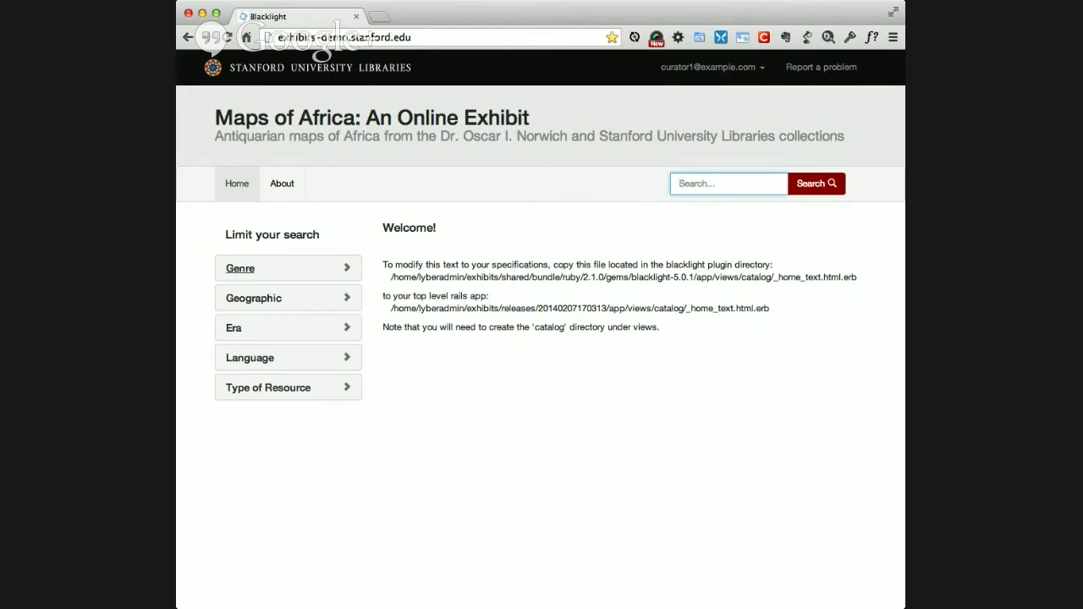
Step: Expand the Genre and Geographic facets, filter to Africa, West (24 maps), and start saving the search
{"action": "left_click", "coordinate": [240, 267]}
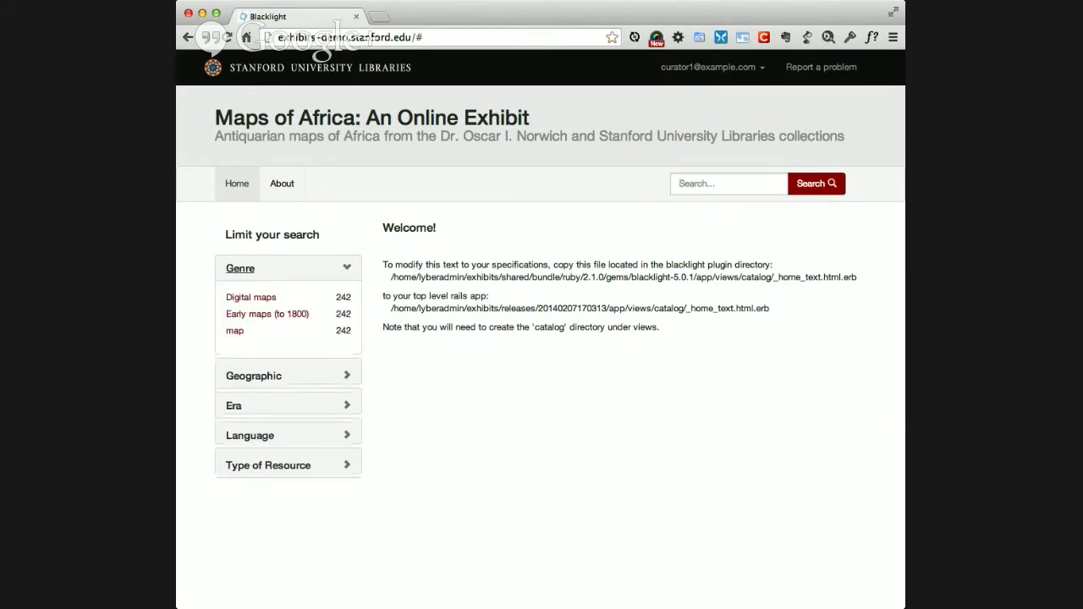
{"action": "left_click", "coordinate": [240, 267]}
{"action": "left_click", "coordinate": [241, 268]}
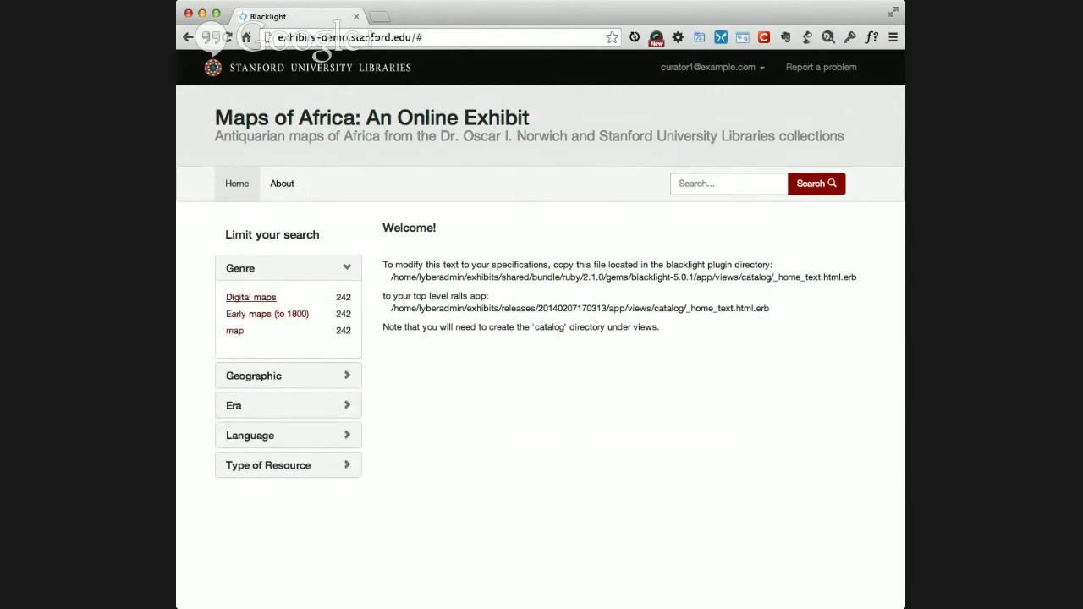
{"action": "left_click", "coordinate": [254, 376]}
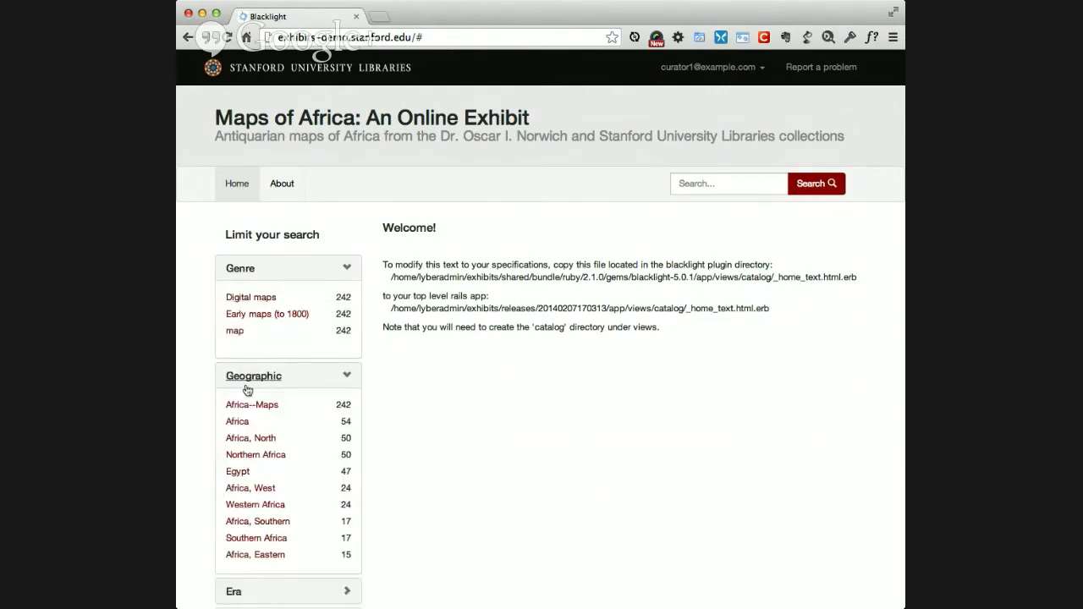
{"action": "left_click", "coordinate": [254, 489]}
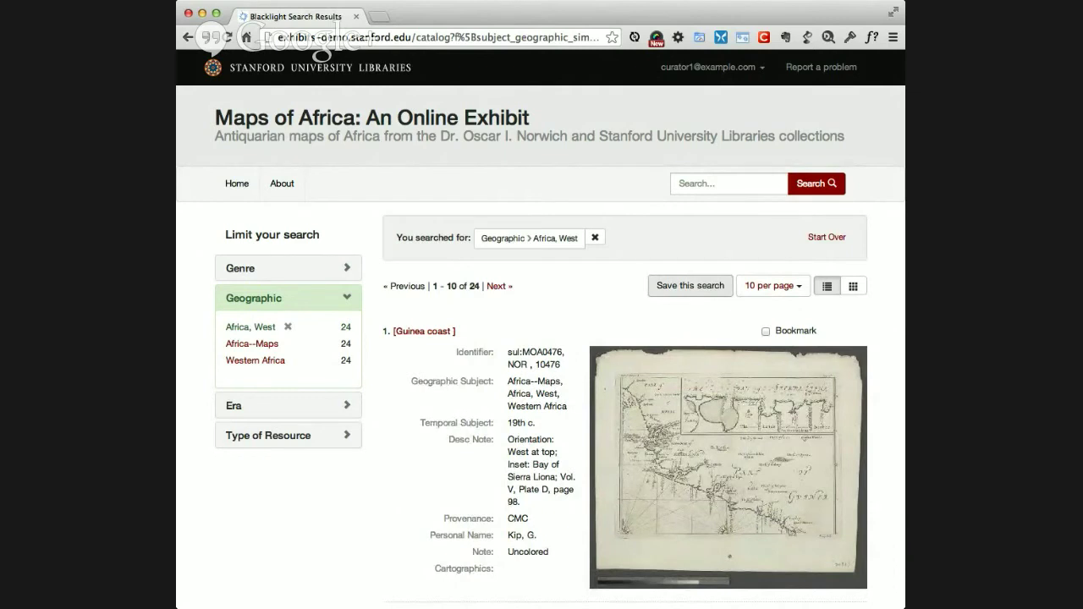
{"action": "left_click", "coordinate": [689, 285]}
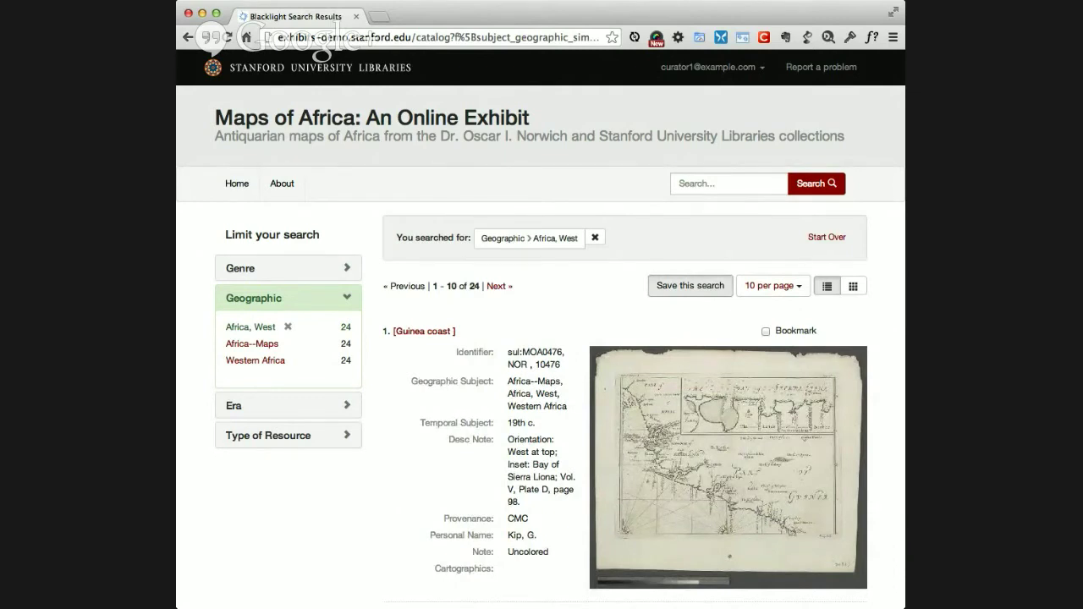
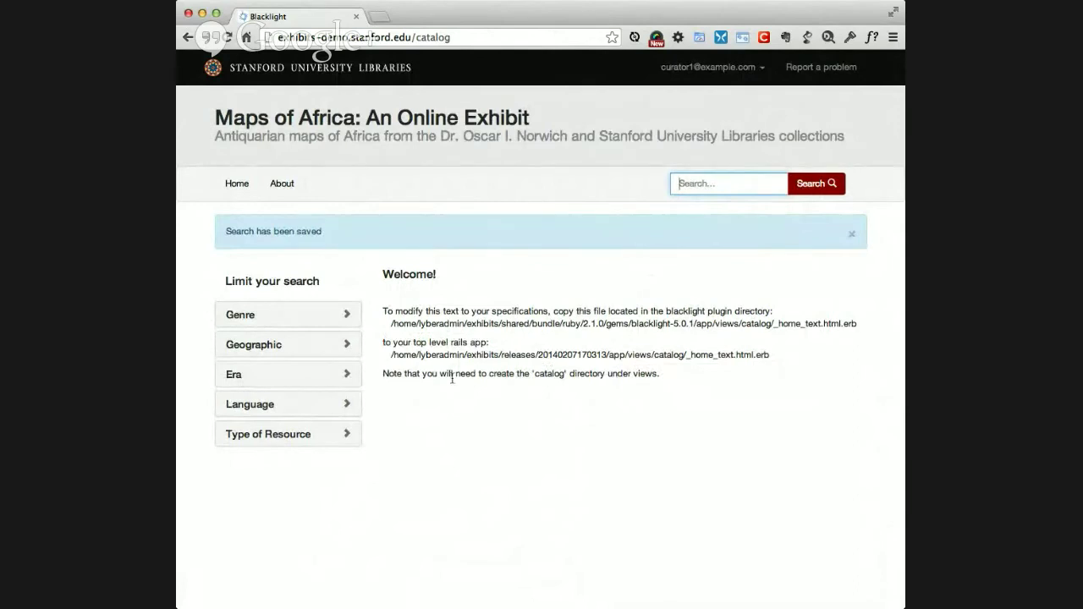
Step: Go to the Curation Browse page listing Maps of West Africa and Maps of the 17th Century
{"action": "left_click", "coordinate": [712, 67]}
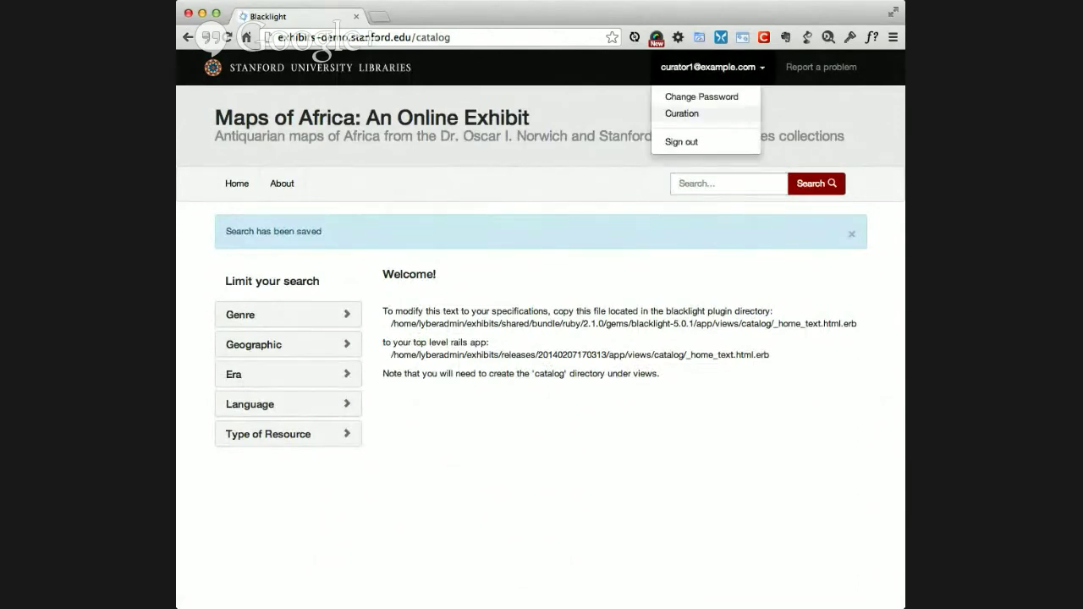
{"action": "left_click", "coordinate": [681, 114]}
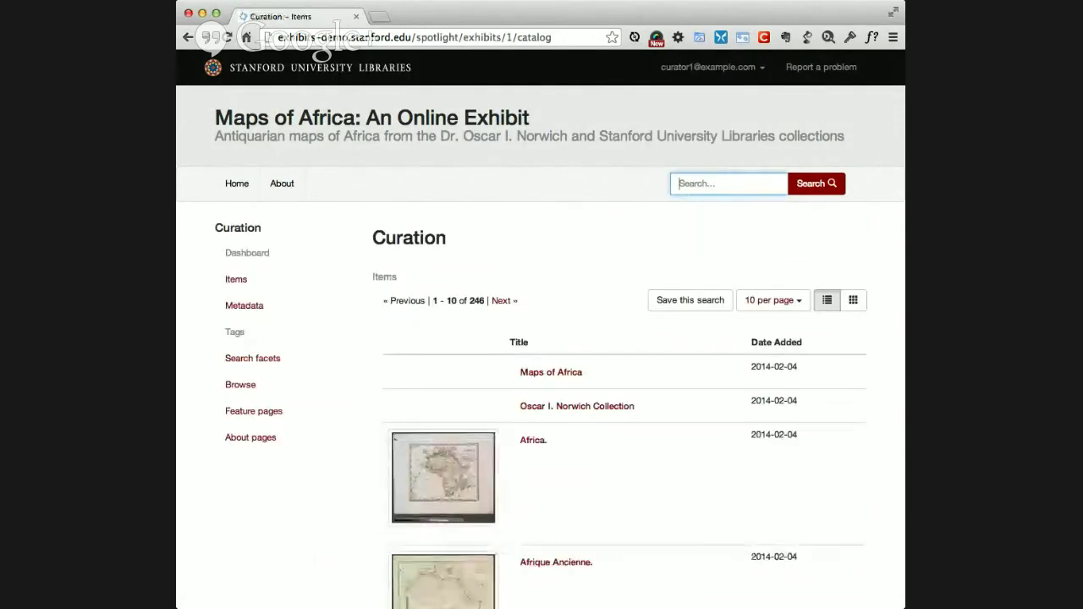
{"action": "left_click", "coordinate": [251, 388]}
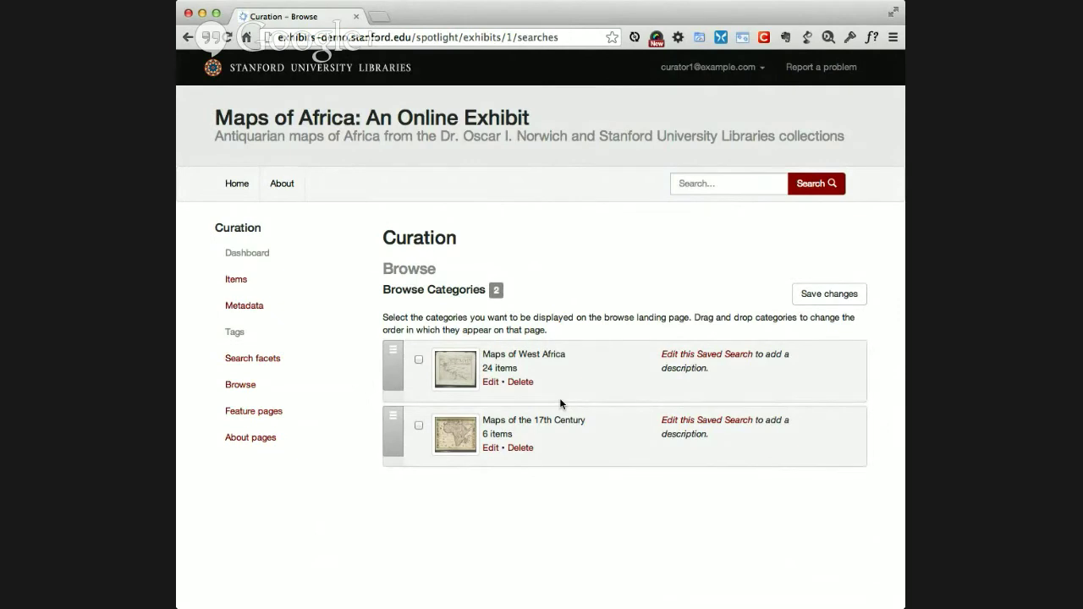
Step: Add a short and a long description to the Maps of West Africa category
{"action": "left_click", "coordinate": [706, 353]}
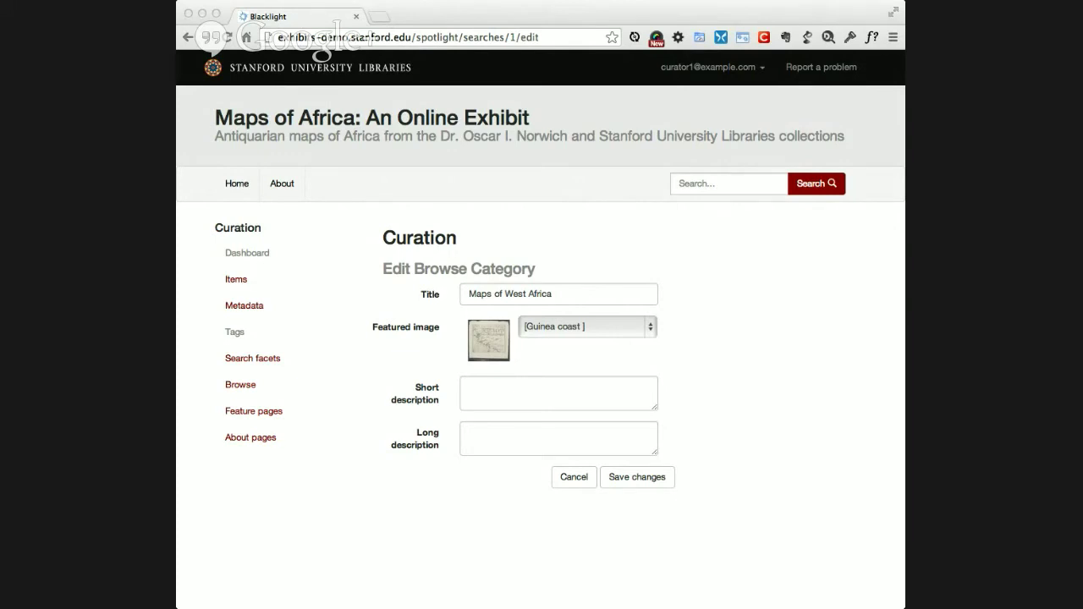
{"action": "left_click", "coordinate": [555, 394]}
{"action": "type", "text": "A selection of maps of West Africa"}
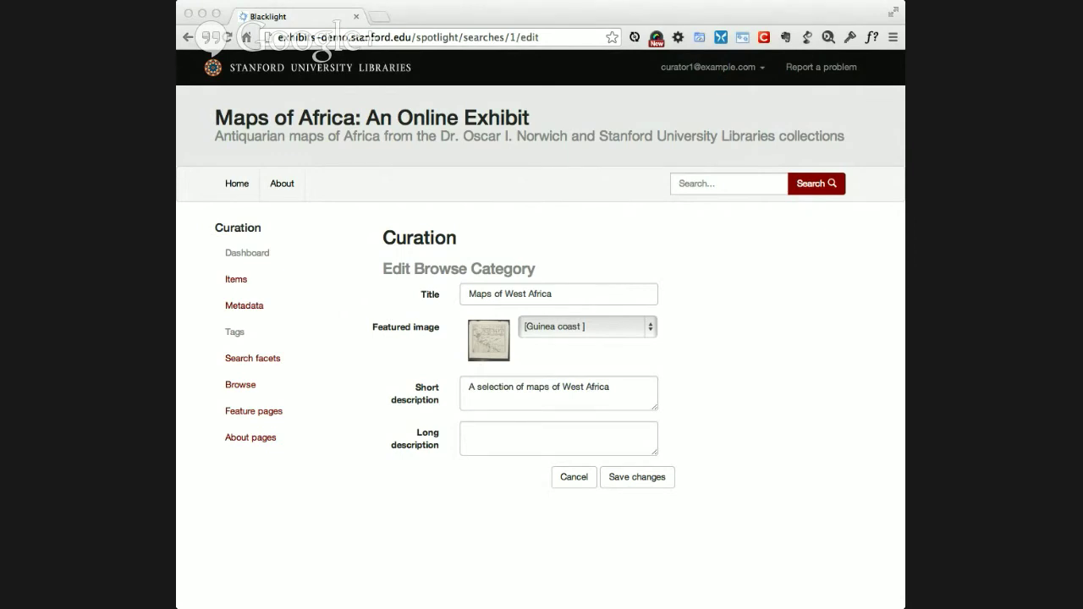
{"action": "key", "text": "super+Tab"}
{"action": "left_click", "coordinate": [560, 435]}
{"action": "type", "text": "Pellentesque habitant morbi tristique senectus et netus et malesuada fames ac turpis egestas. Vestibulum tortor quam, feugiat vitae, ultricies eget, tempor sit amet, ante. Donec eu libero sit amet quam egestas semper. Aenean ultricies mi vitae est. Mauris placerat eleifend leo."}
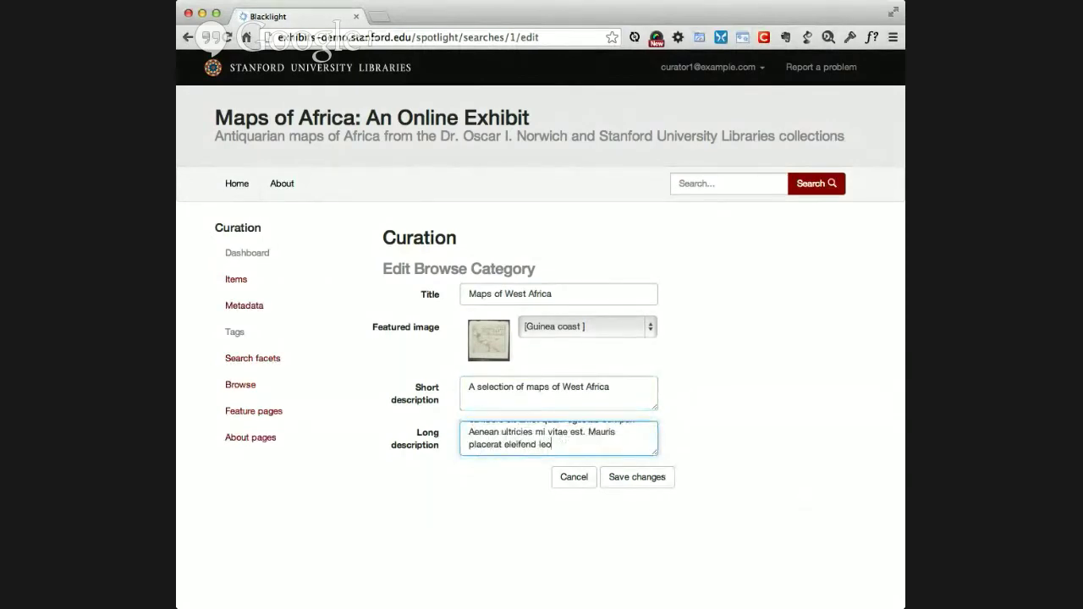
Step: Choose a different featured image for Maps of West Africa and save the category
{"action": "left_click", "coordinate": [587, 327]}
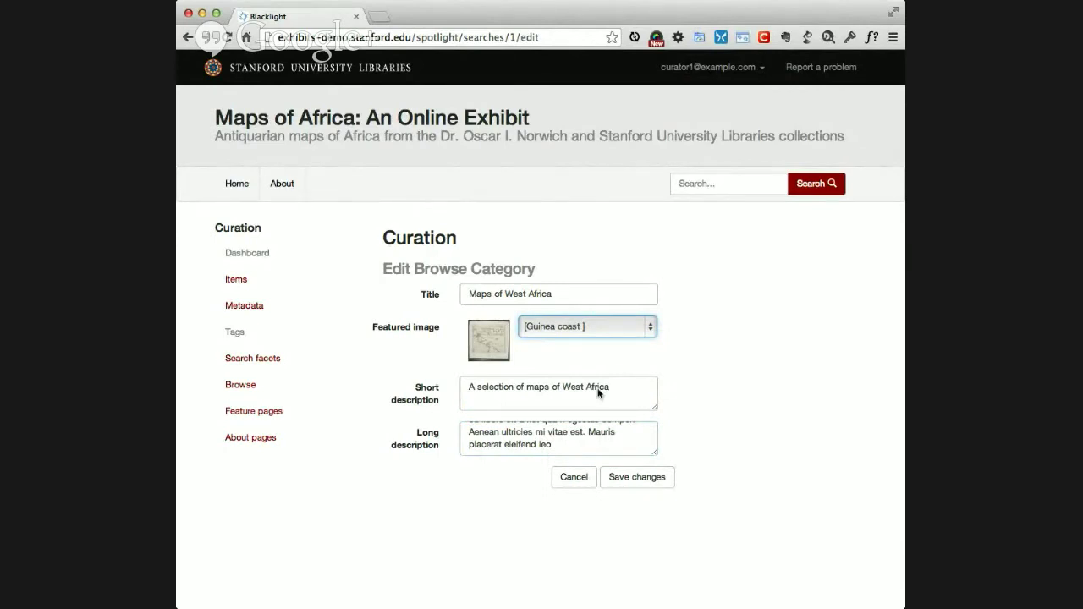
{"action": "key", "text": "Down"}
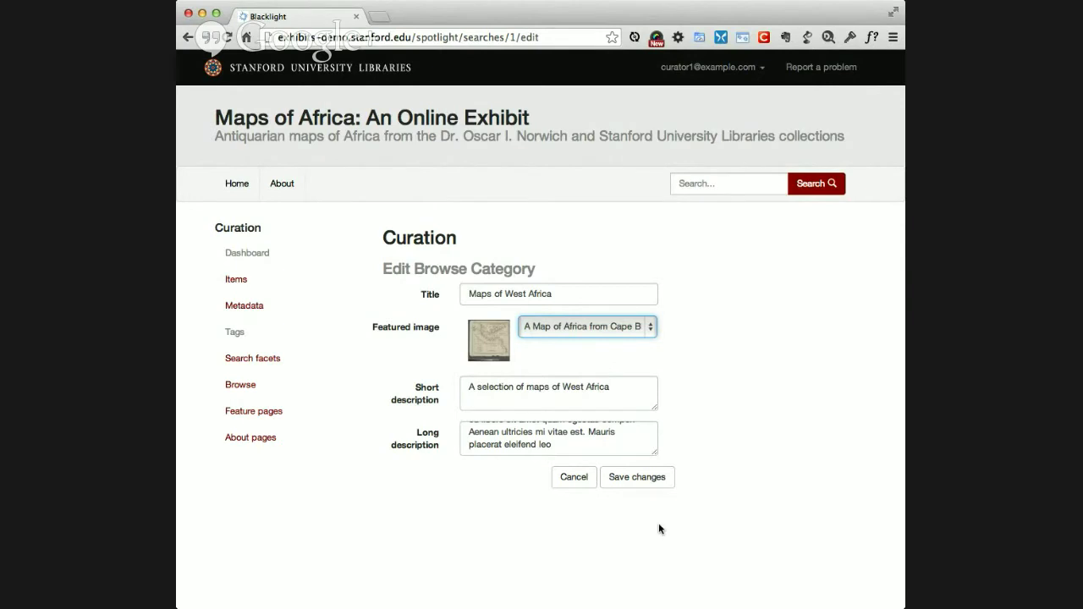
{"action": "left_click", "coordinate": [648, 482]}
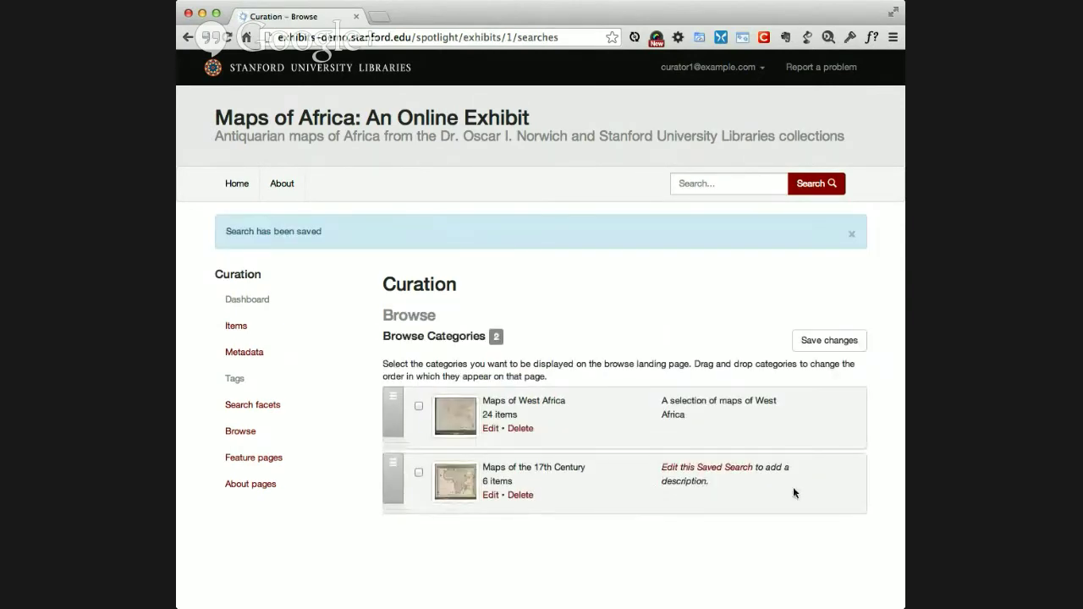
Step: Give Maps of the 17th Century its 17th-century short description and a long description, then save
{"action": "left_click", "coordinate": [681, 474]}
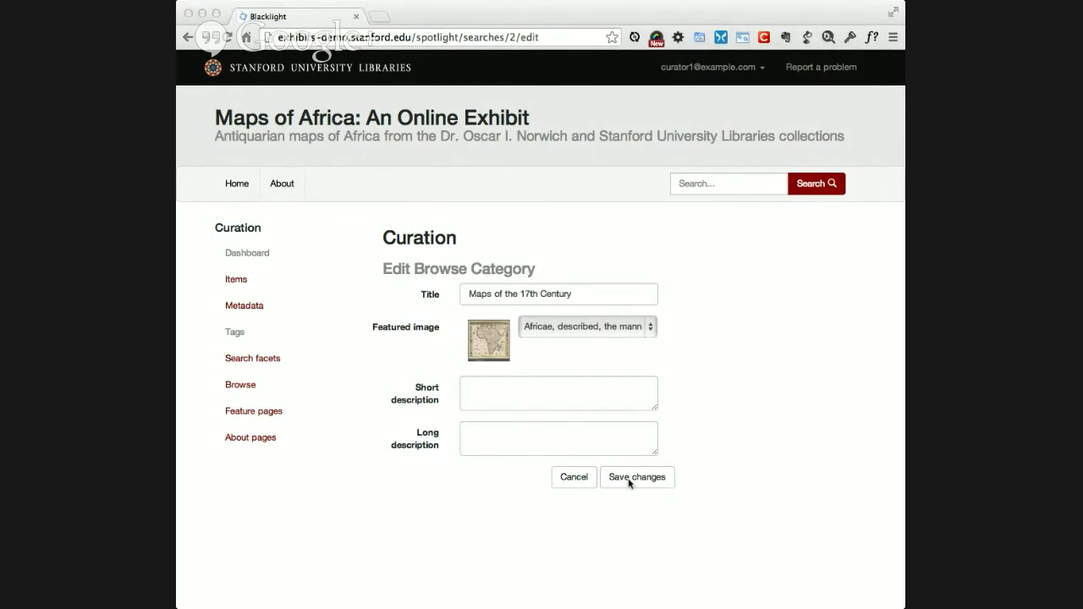
{"action": "left_click", "coordinate": [573, 395]}
{"action": "type", "text": "All the 17th century maps from the Maps of Africa collection"}
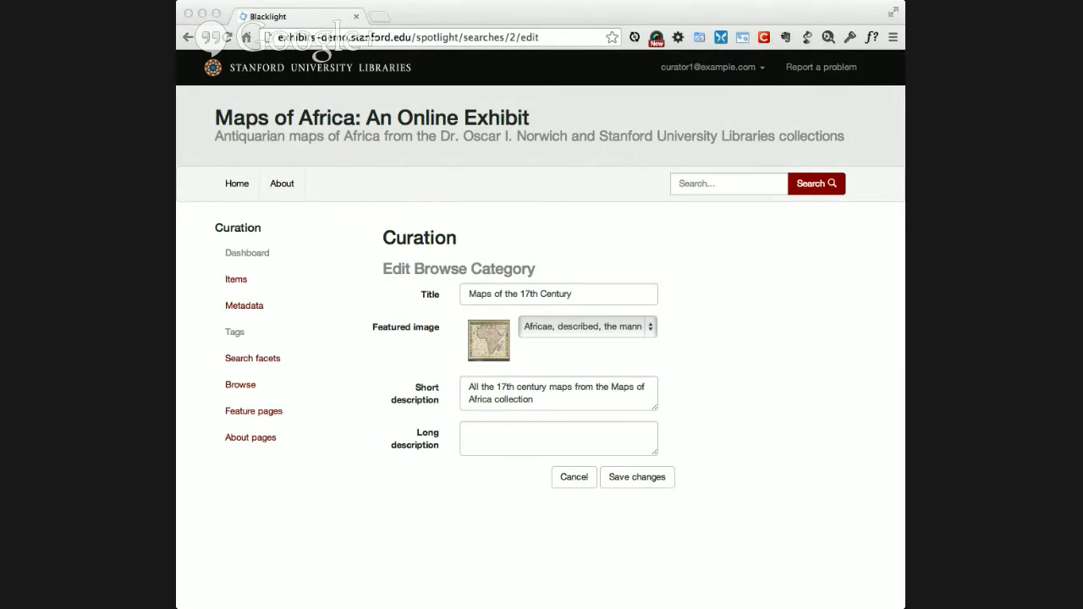
{"action": "left_click", "coordinate": [534, 431]}
{"action": "key", "text": "super+v"}
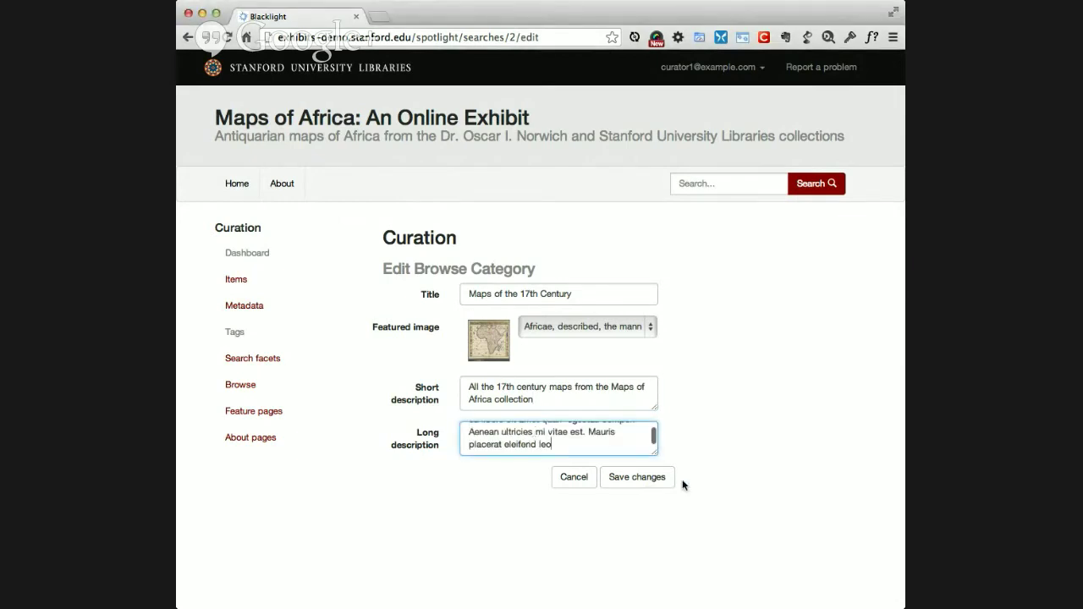
{"action": "left_click", "coordinate": [635, 484]}
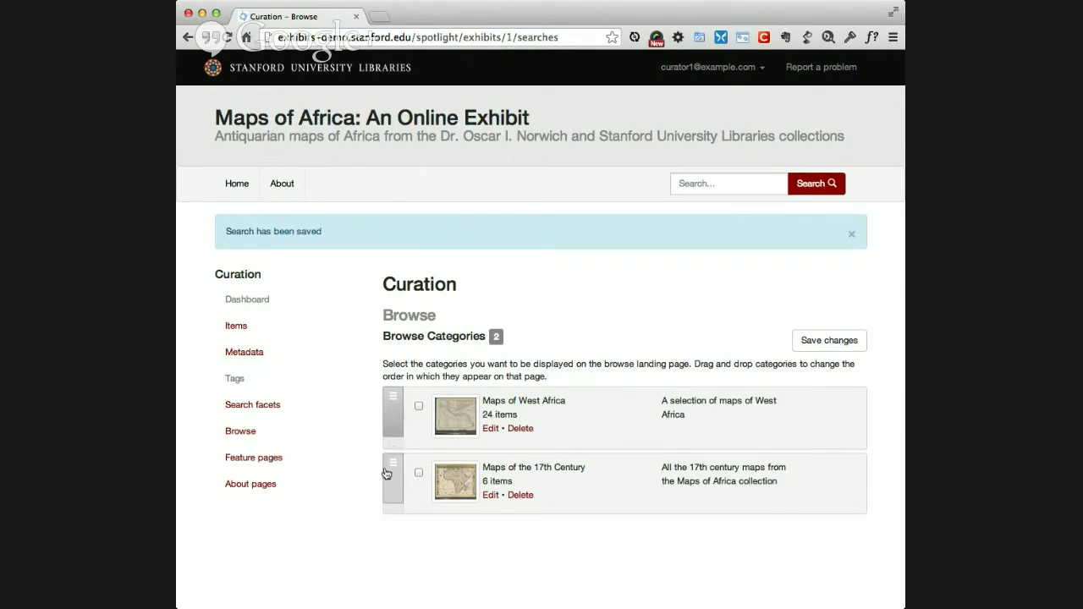
Step: Move Maps of the 17th Century above Maps of West Africa, make both visible, and save
{"action": "left_click_drag", "start_coordinate": [392, 475], "coordinate": [392, 406]}
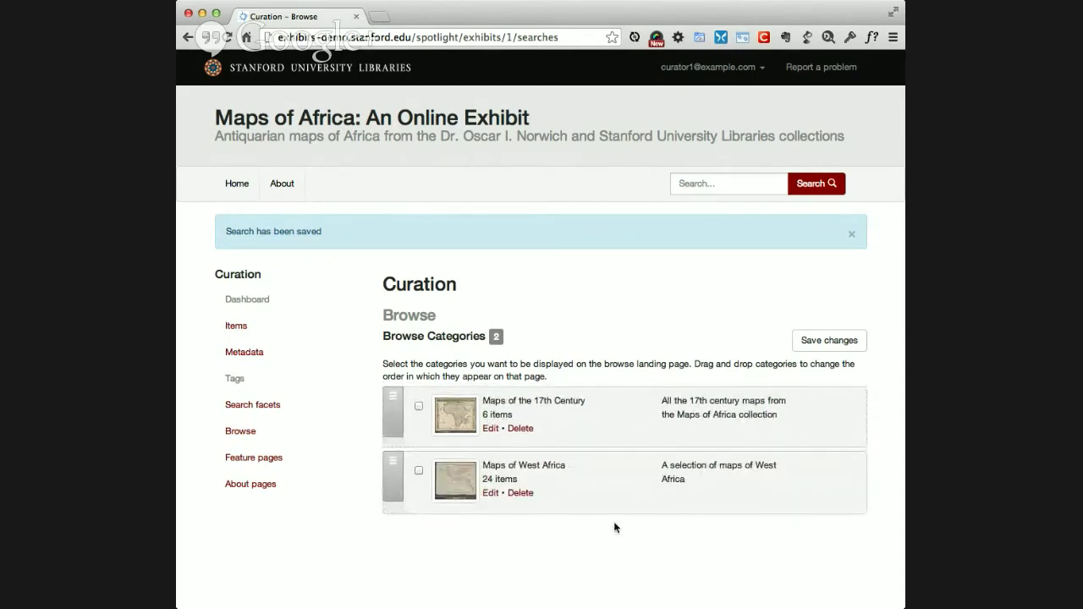
{"action": "left_click", "coordinate": [418, 470]}
{"action": "left_click", "coordinate": [419, 408]}
{"action": "left_click", "coordinate": [829, 340]}
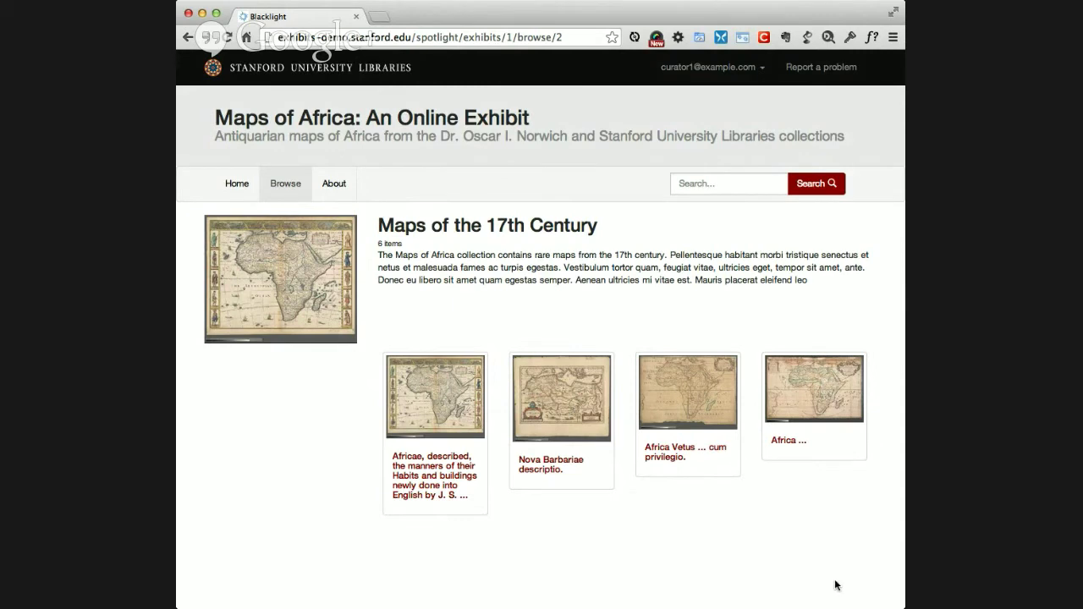
Step: View the first 17th-century map's record, then return to the Browse Exhibit page
{"action": "left_click", "coordinate": [439, 411]}
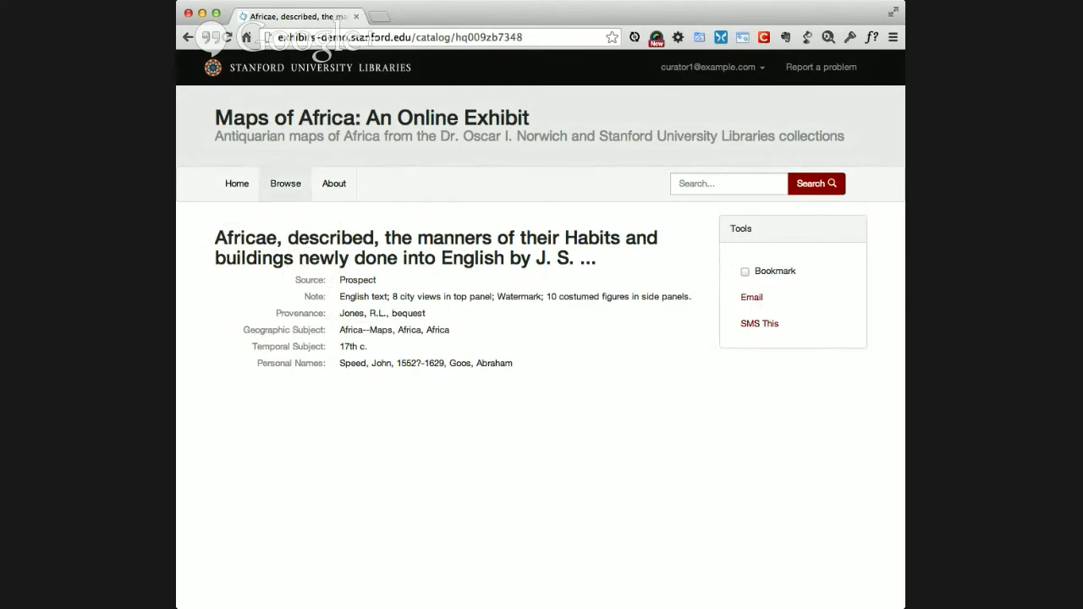
{"action": "left_click", "coordinate": [285, 184]}
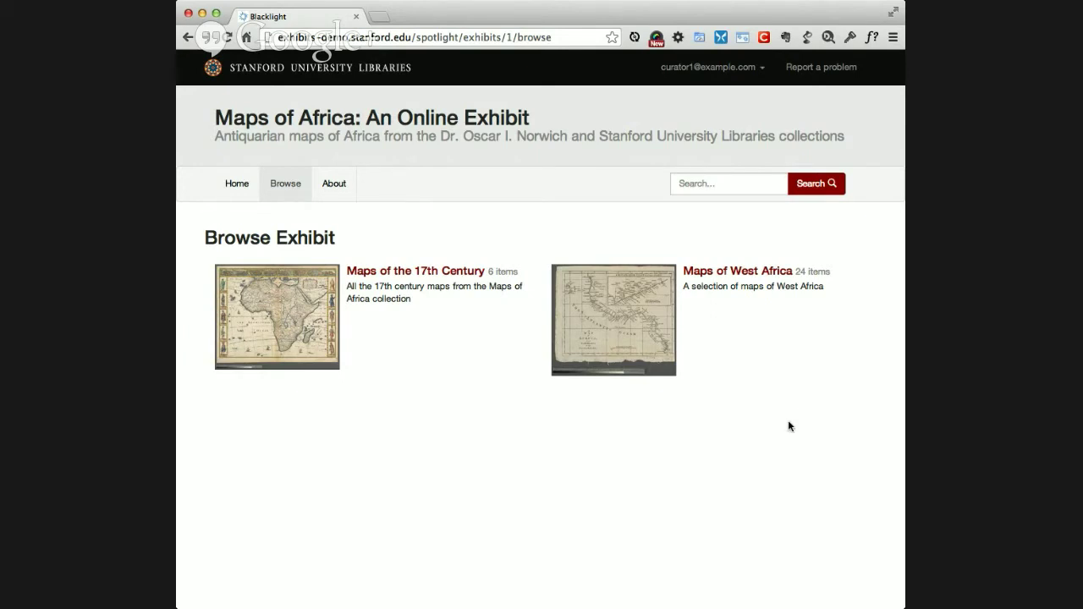
Step: Start a new feature page from Curation's Feature pages list for the Maps of Africa exhibit
{"action": "left_click", "coordinate": [711, 67]}
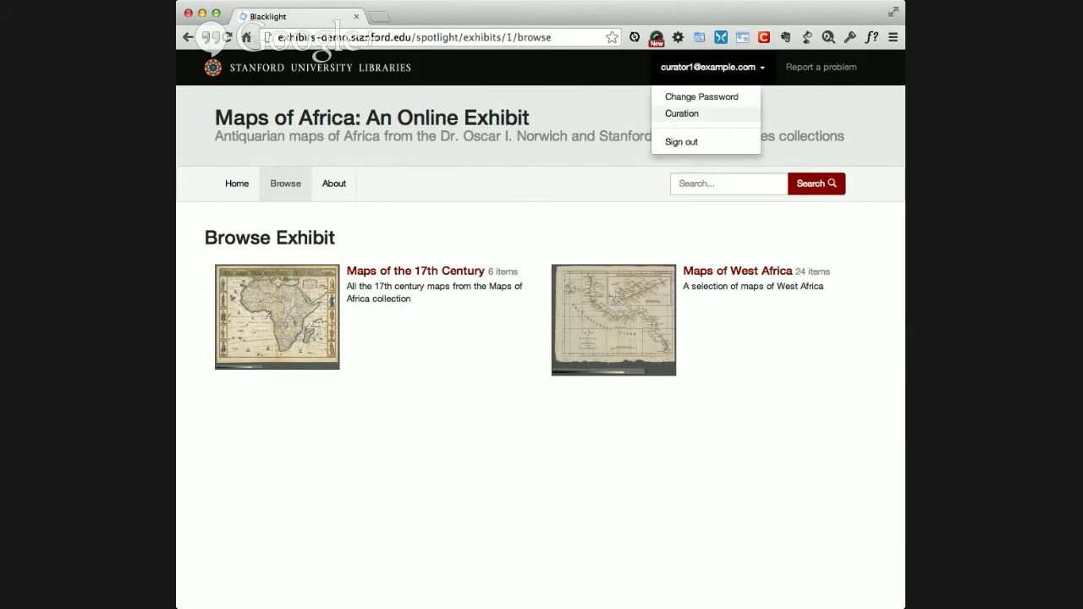
{"action": "left_click", "coordinate": [682, 114]}
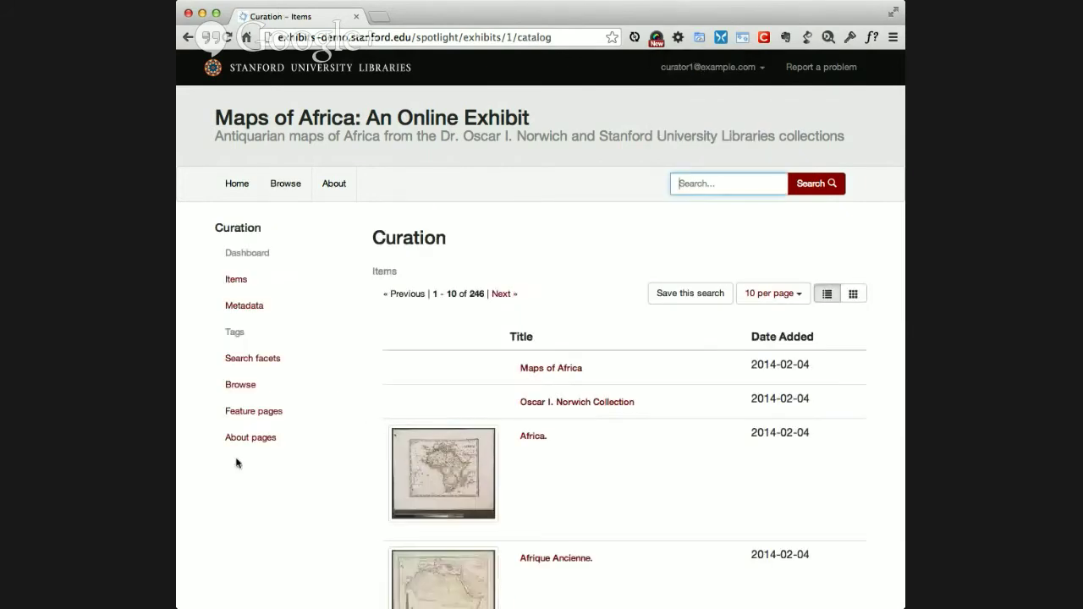
{"action": "left_click", "coordinate": [243, 412]}
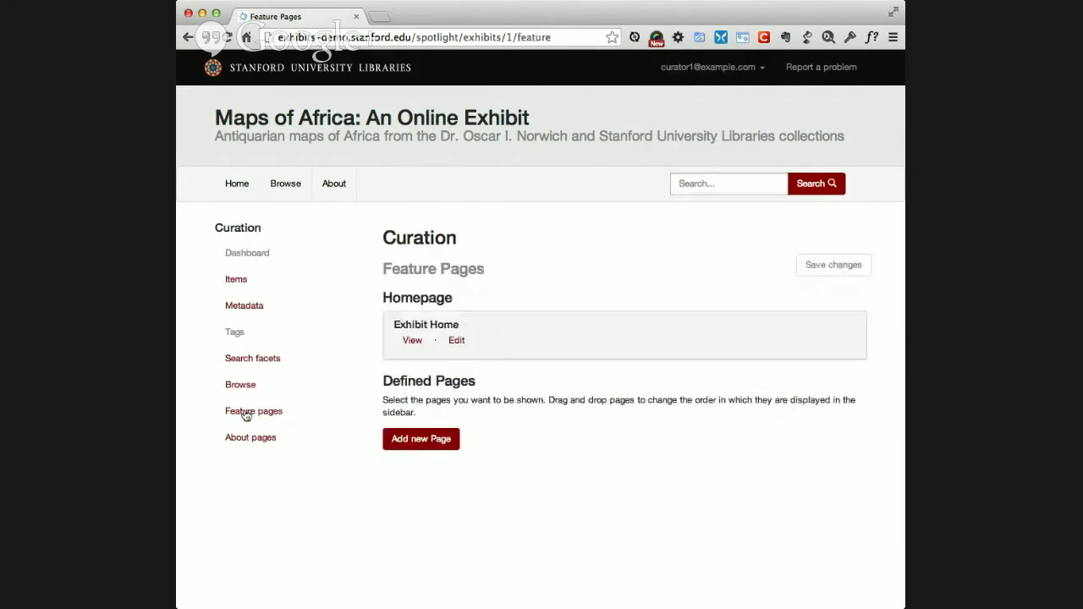
{"action": "left_click", "coordinate": [450, 447]}
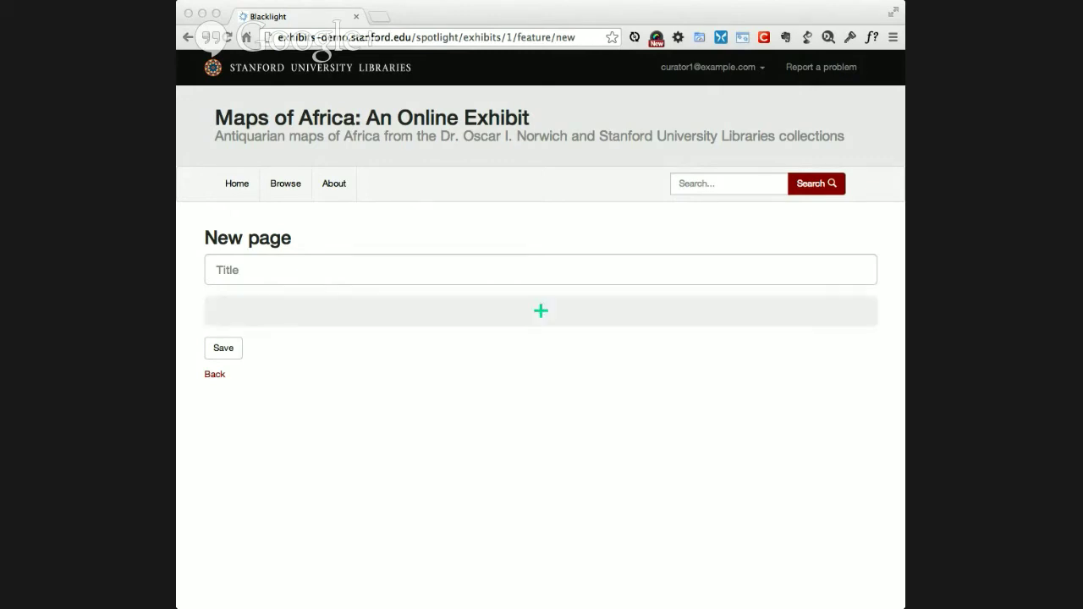
Step: Title the page 'The Maps of Nicolas Sanson' and add a text block about Betz's map models
{"action": "left_click", "coordinate": [220, 269]}
{"action": "type", "text": "The Maps of Nicolas Sanson"}
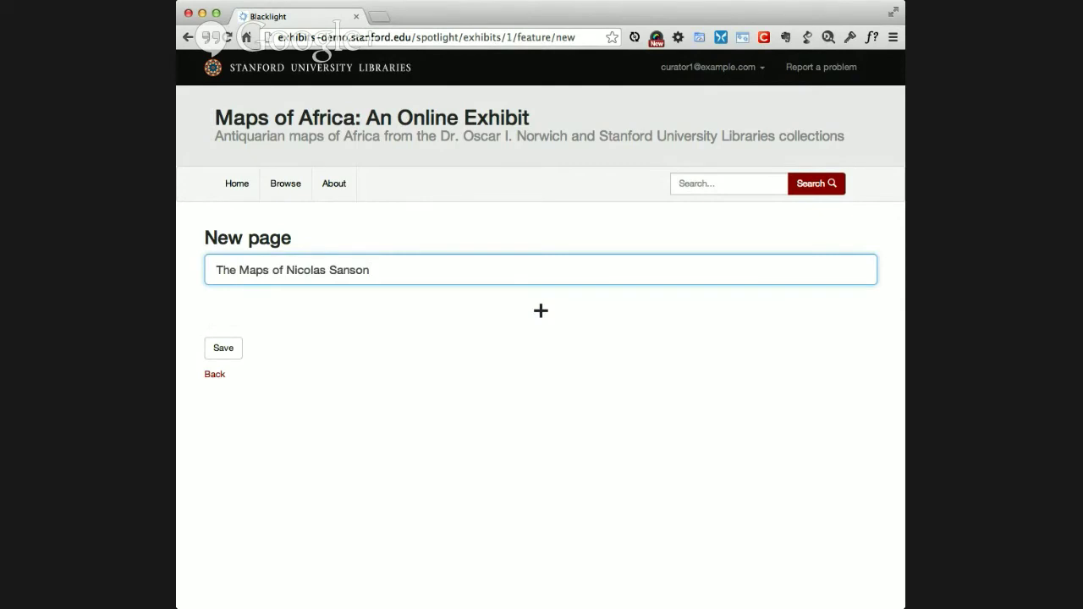
{"action": "key", "text": "super+Tab"}
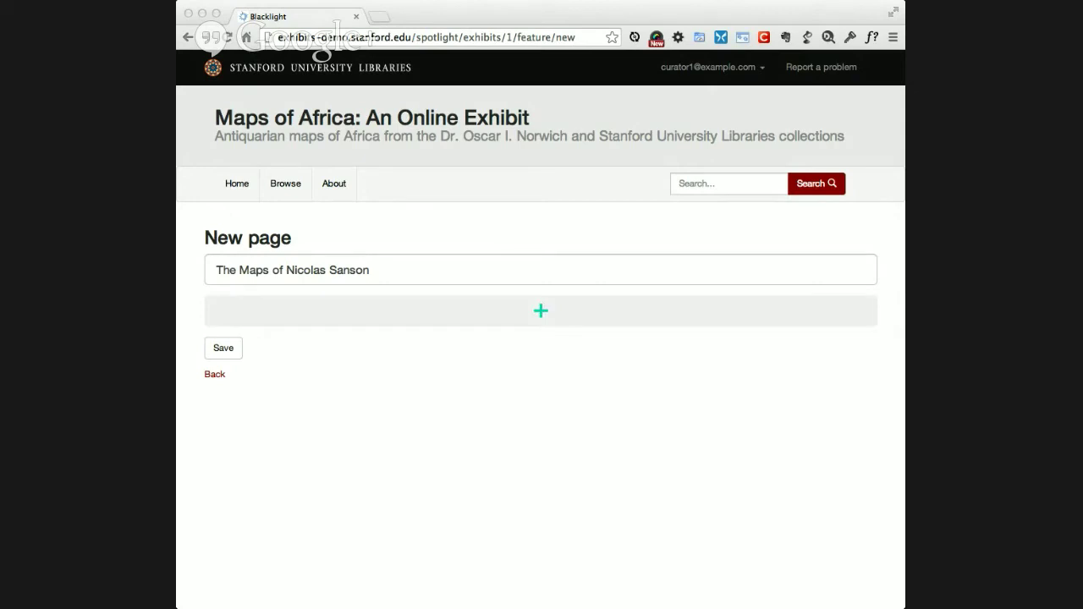
{"action": "key", "text": "super+Tab"}
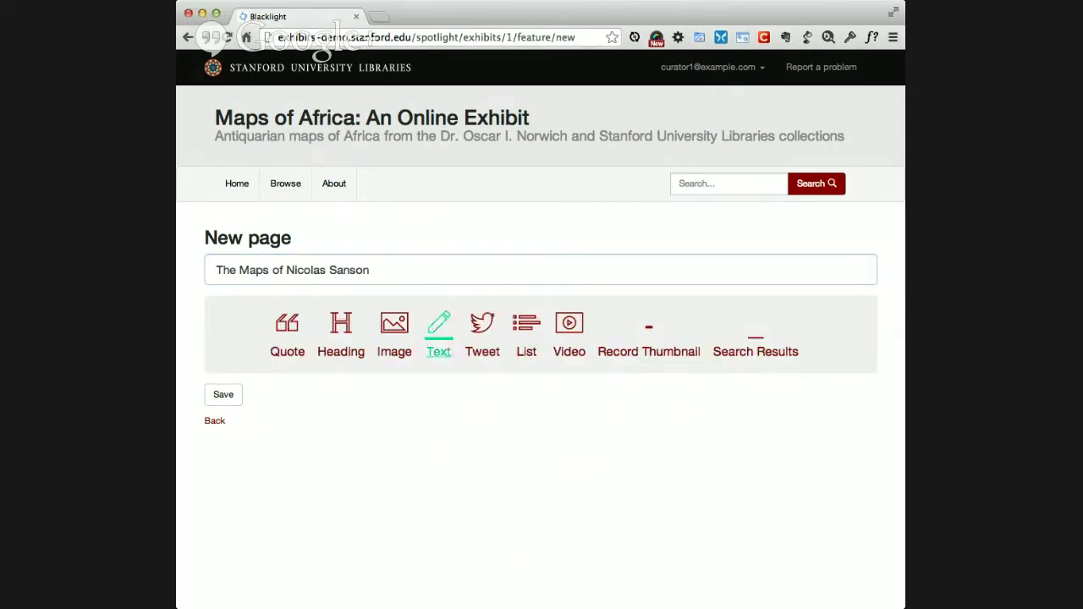
{"action": "left_click", "coordinate": [438, 334]}
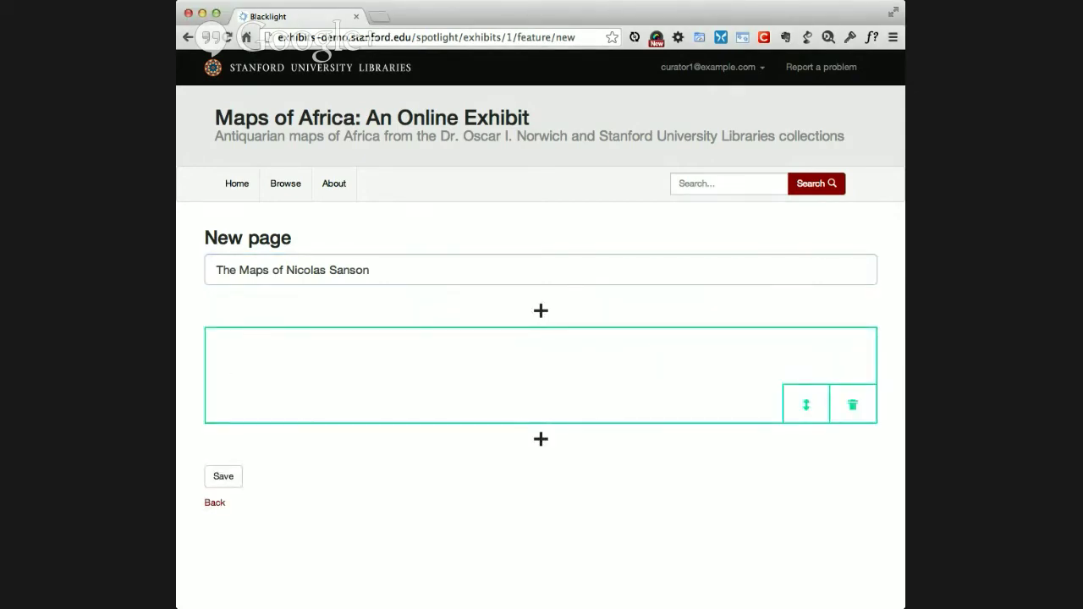
{"action": "type", "text": "Richard Betz, in his book \"The Mapping of Africa: A Cartobibliography of Printed Maps of the African Continent to 1700,\" identifies six major models of antiquarian maps of Africa. Each model speaks to maps produced during certain periods with maps produced in each period having significant attributes. These constructs often begin with a map that defines a model and that is followed by several others that share attributes from that map, or are derived from that defining map. For example, Giacomo Gastaldi produced in 1564 an eight sheet map that had many imitators. According to Betz, Abraham Ortelius used this map for his map of Africa in 1570. These maps and several others follow the \"Gastaldi-Ortelius archetype.\" Other models explained by Betz include the Mercator Model, the Blaeu Model, Sanson 1650 Model, Jaillot - Duval Model and the Delisle Model of 1700. Major attributes of this model include more detailed place names in part of Africa that were under French influence, more precision around the location of the Volta River and the absence of conjectural place names"}
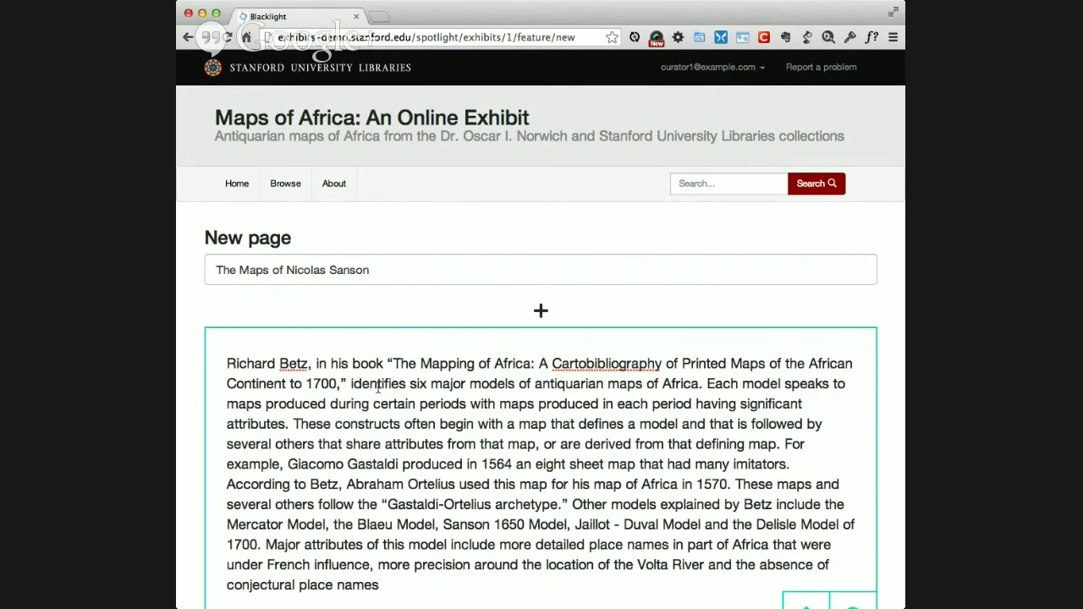
Step: Add a Record Thumbnail of mn538m9095 with its title shown, and save the page
{"action": "scroll", "coordinate": [864, 467], "scroll_direction": "down", "scroll_amount": 3}
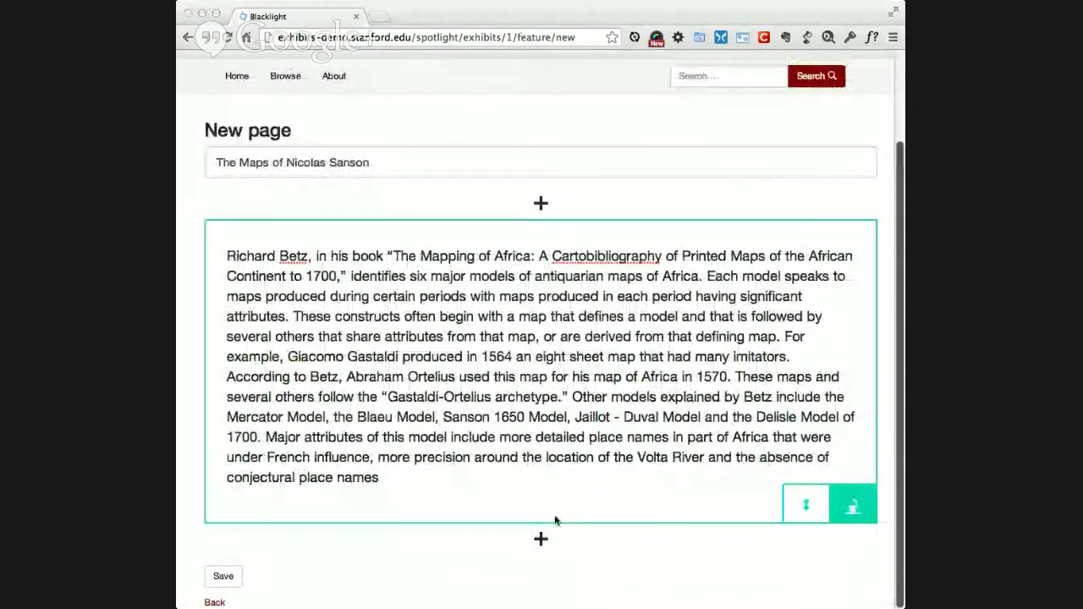
{"action": "left_click", "coordinate": [543, 539]}
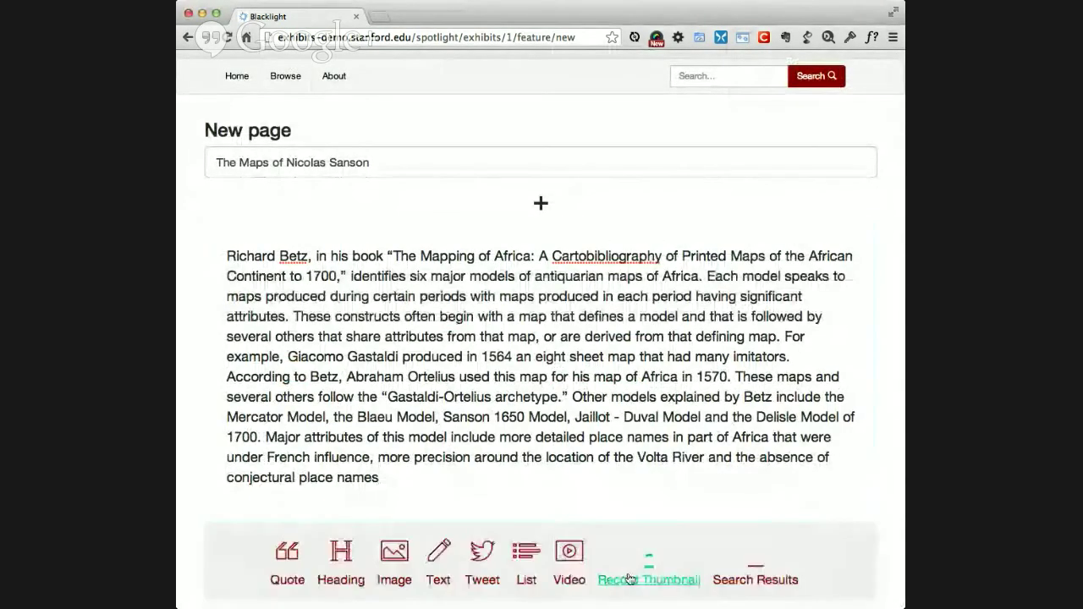
{"action": "left_click", "coordinate": [631, 578]}
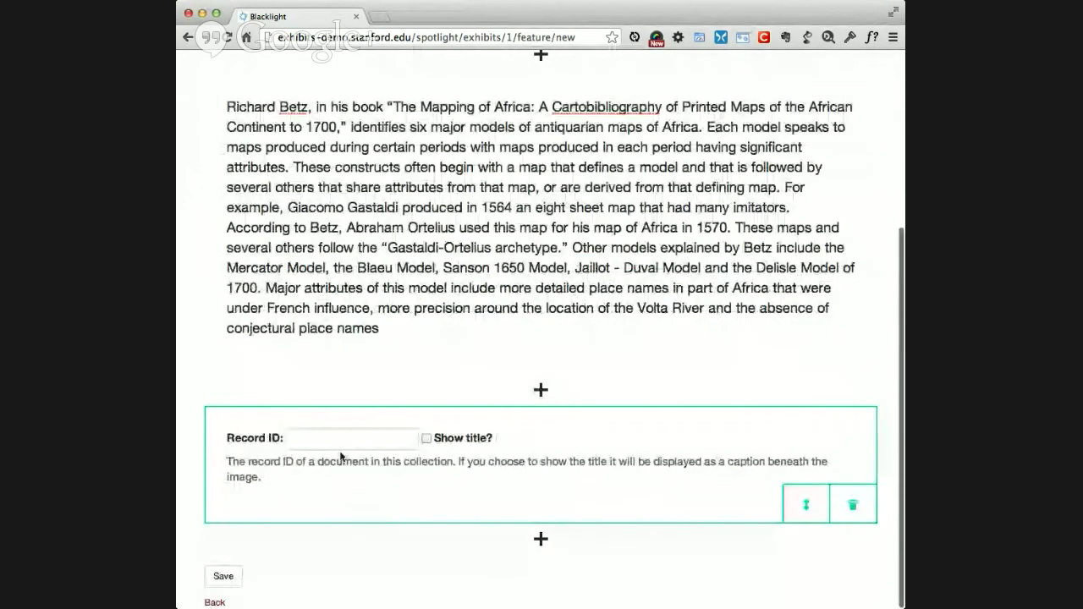
{"action": "type", "text": "mn538m9095"}
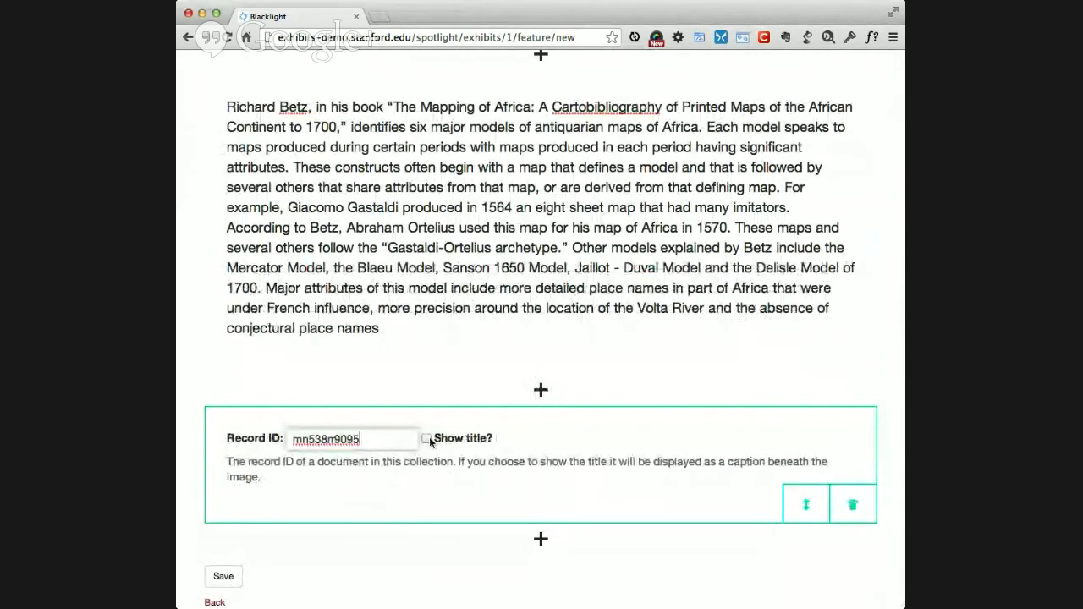
{"action": "left_click", "coordinate": [426, 438]}
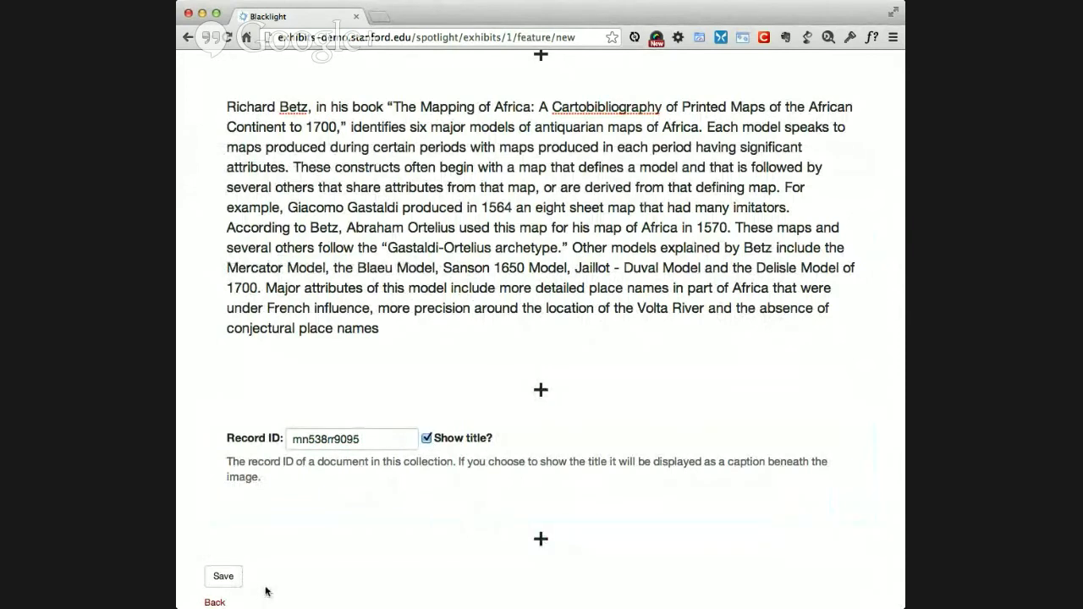
{"action": "left_click", "coordinate": [222, 577]}
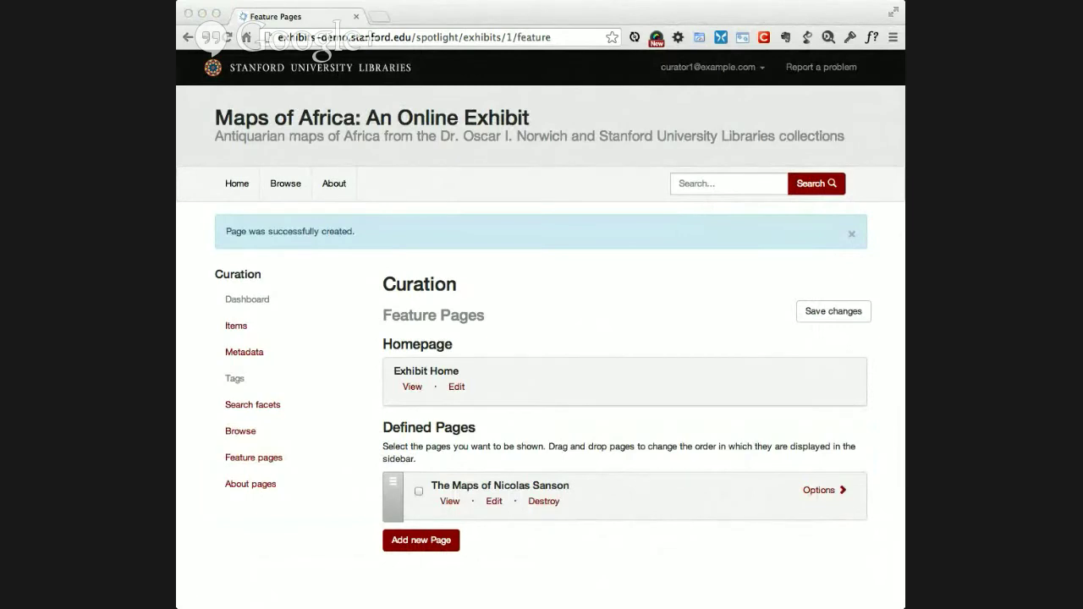
{"action": "left_click", "coordinate": [442, 541]}
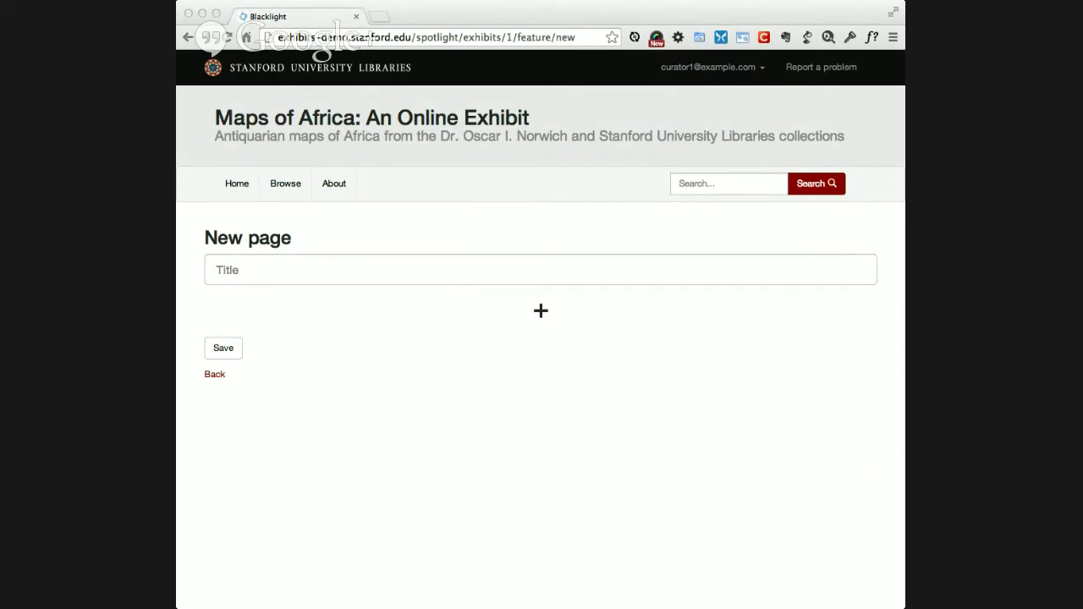
Step: Create the page 'Nick's Early Maps' with a text block about the 1655 Sanson map, and save
{"action": "left_click", "coordinate": [338, 269]}
{"action": "type", "text": "Nick's Early Maps"}
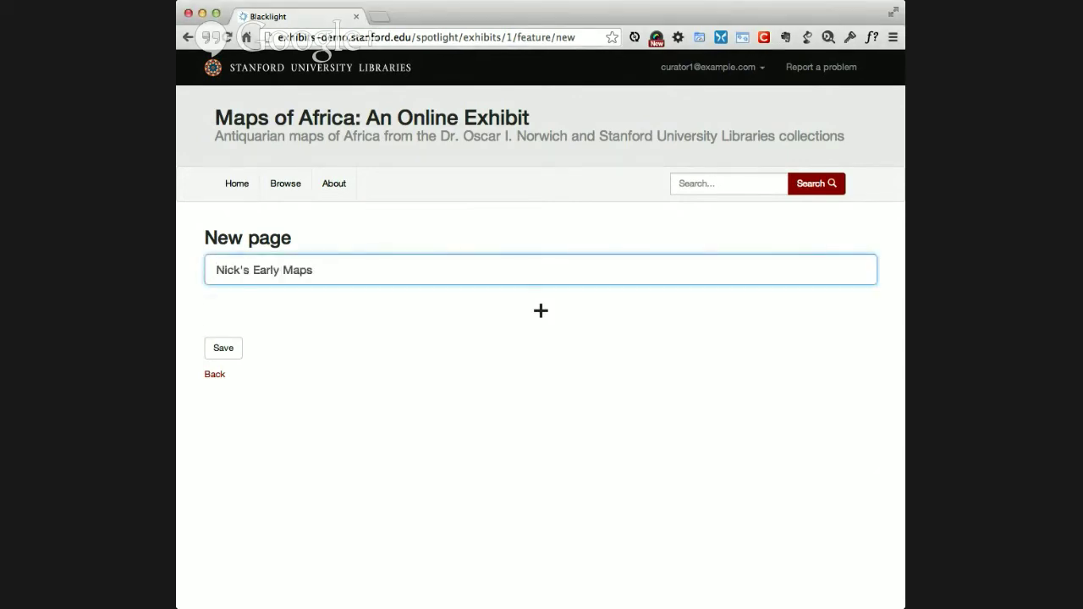
{"action": "left_click", "coordinate": [541, 311]}
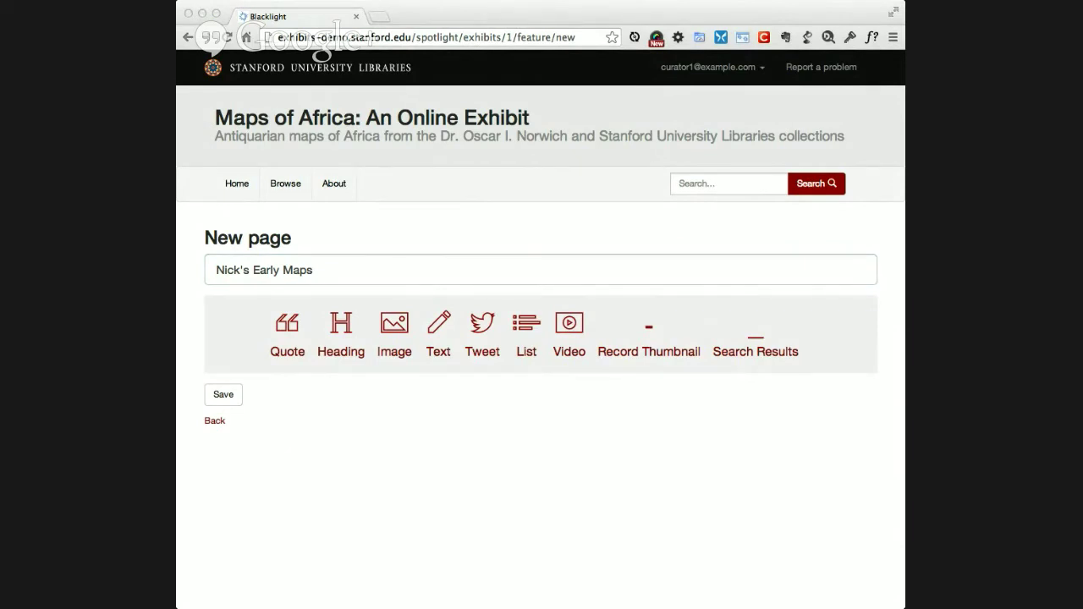
{"action": "left_click", "coordinate": [438, 332]}
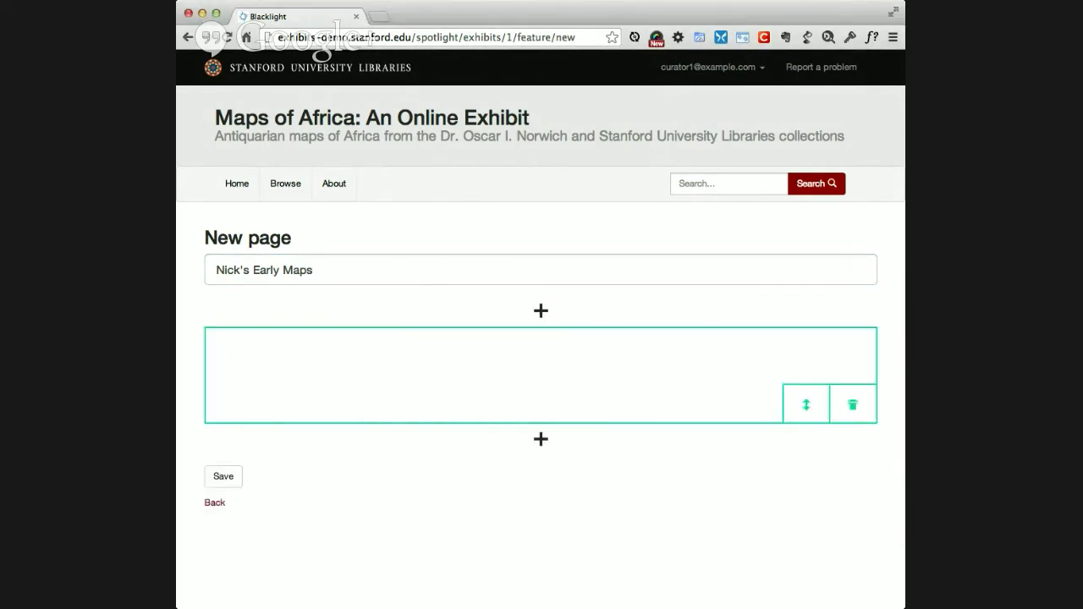
{"action": "type", "text": "This 1655 map is engraved by Jean Somer Pruthenus. This is one of twoSanson maps in Stanford's collection that show southern Africa in somedetail and comes from the Norwich Collection. According to Oscar Norwich’scartobibliography, this map is based on sparse information and sparkedsubsequent exploration in seach of cities noted on this map. Norwichspeculates that this map was taken from a previous work by Nicolas Sansoncalled \"Cartes Generales de Toutes les Parties du Monde published in 1632"}
{"action": "left_click", "coordinate": [226, 564]}
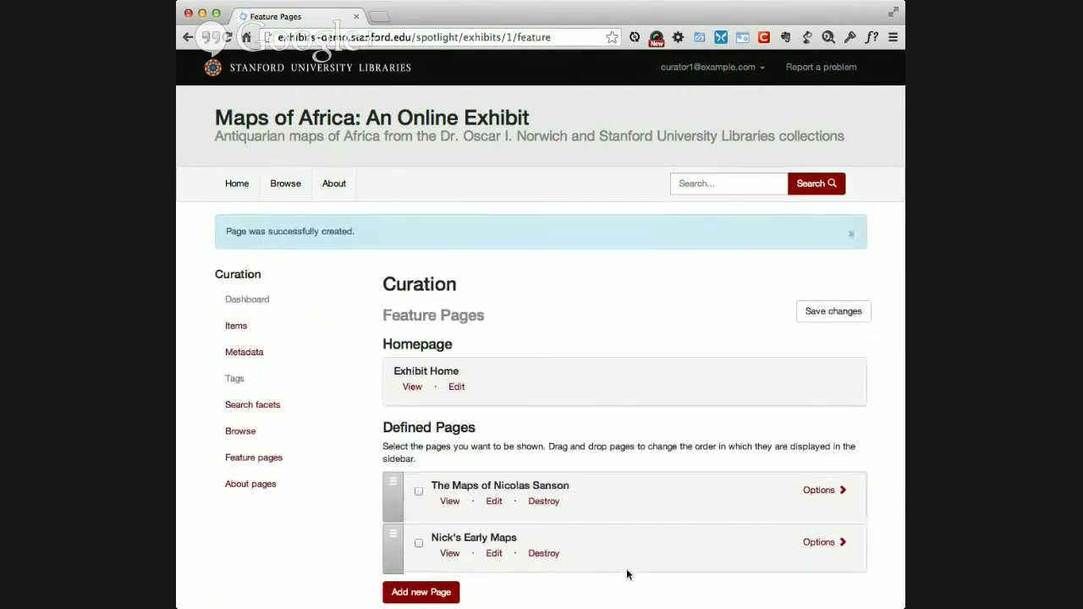
{"action": "left_click", "coordinate": [444, 592]}
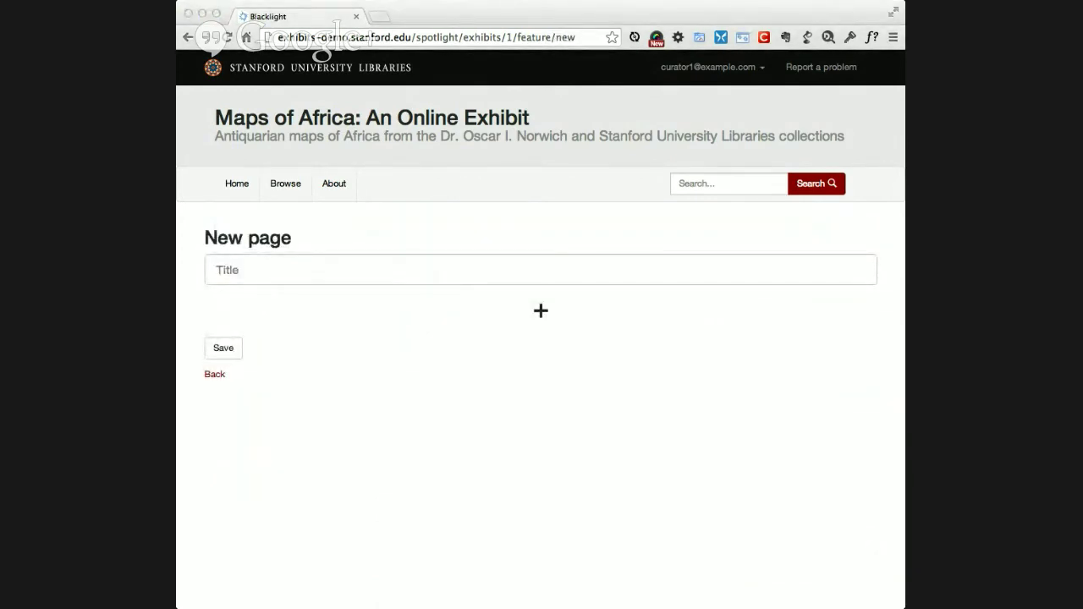
{"action": "left_click", "coordinate": [217, 270]}
{"action": "type", "text": "The Caroline Batchelor Collection"}
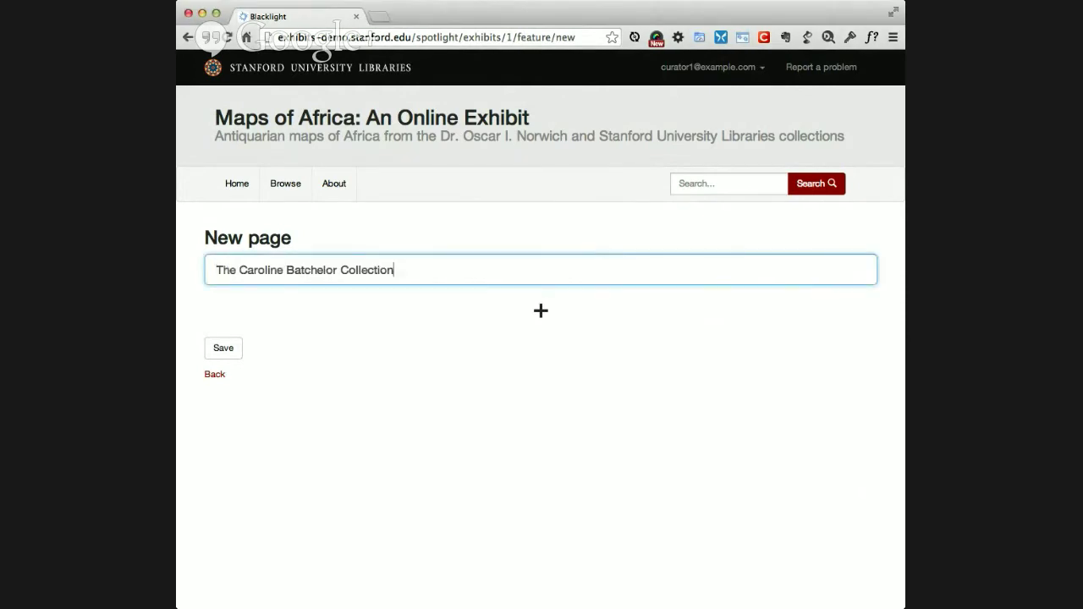
{"action": "left_click", "coordinate": [541, 311]}
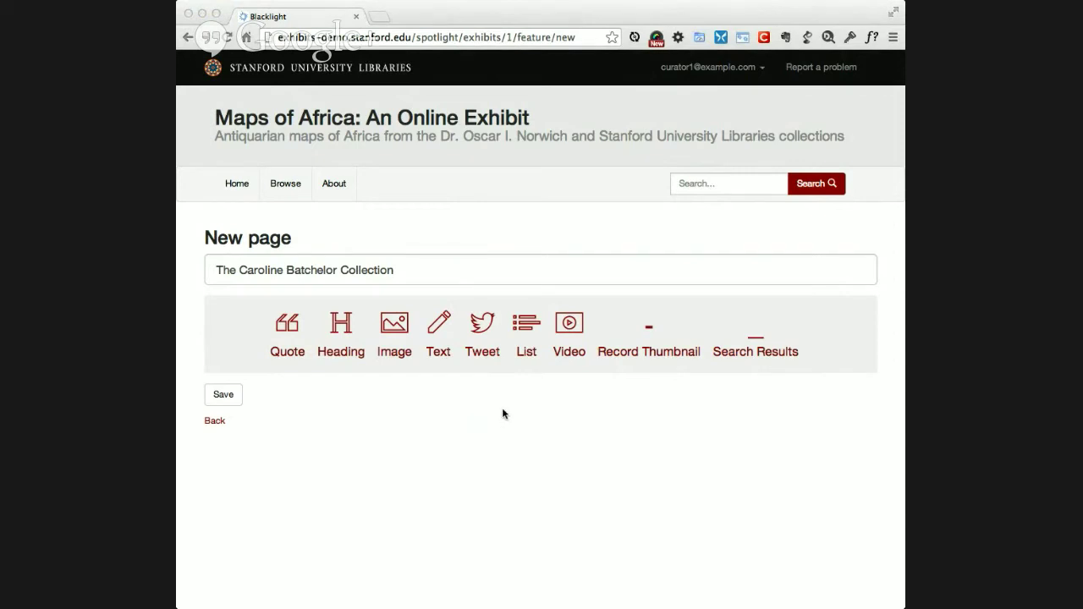
{"action": "left_click", "coordinate": [438, 330]}
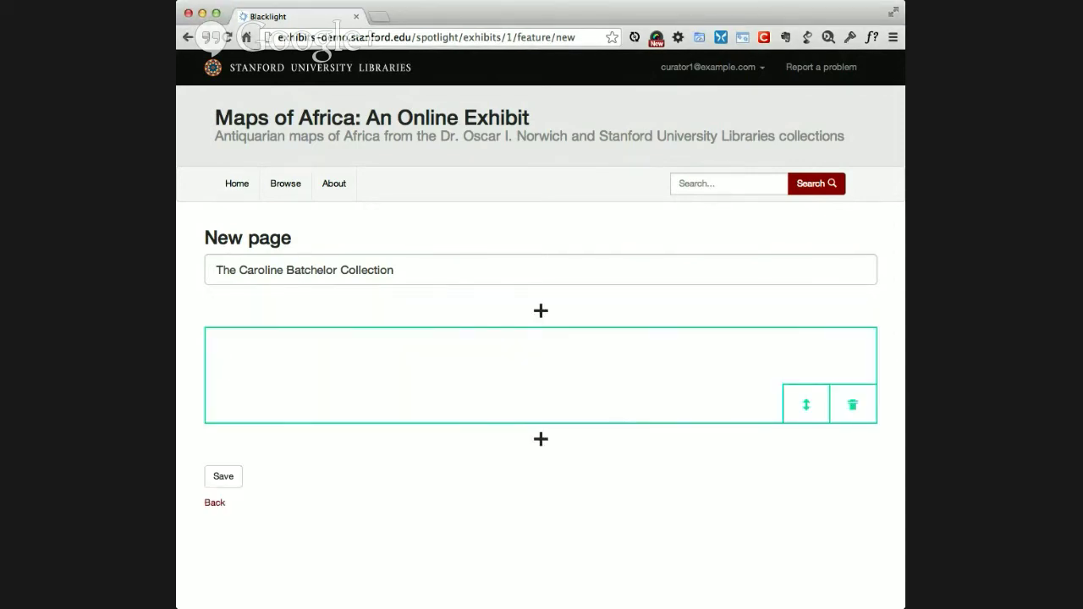
{"action": "type", "text": "Caroline Batchelor began collecting maps in 1967 with a purchase of \"a Mercator (map) of Asia and a Hondius (map) of the Philippine Islands.\" Ms. Batchelor spent many years overseas with her husband, Peter, who worked for Unilever Limited spending long stretches of time in South America and Africa. Inspired by her time in Zambia she bought her first map of Africa in 1970. This was followed by a posting in Venezuela for three years leading her to purchase maps of South America"}
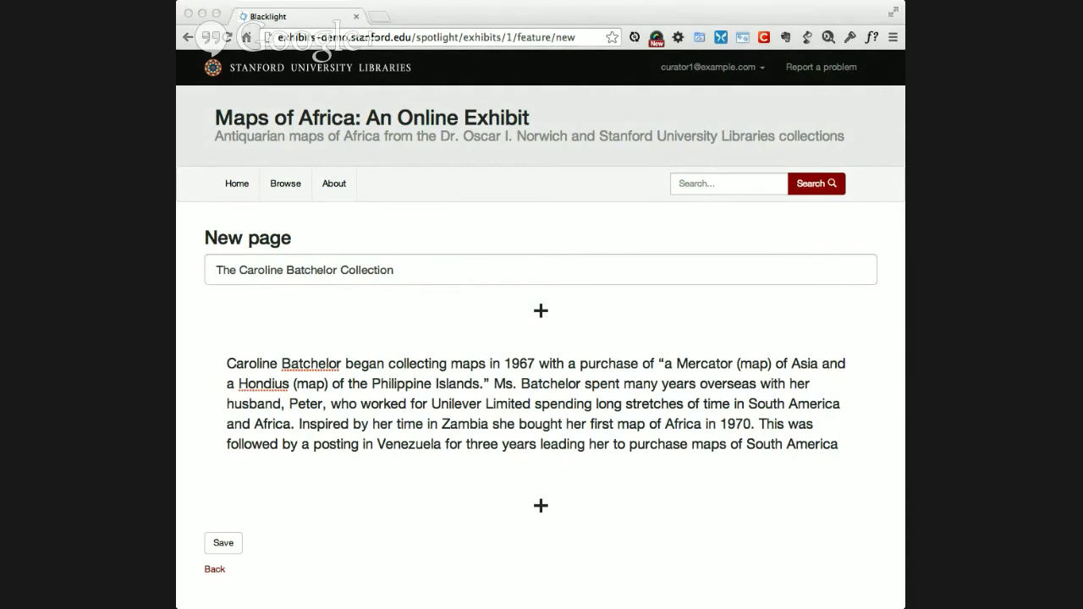
Step: Add a Record Thumbnail of ri456xv8432 with its title shown, and save the page
{"action": "left_click", "coordinate": [546, 515]}
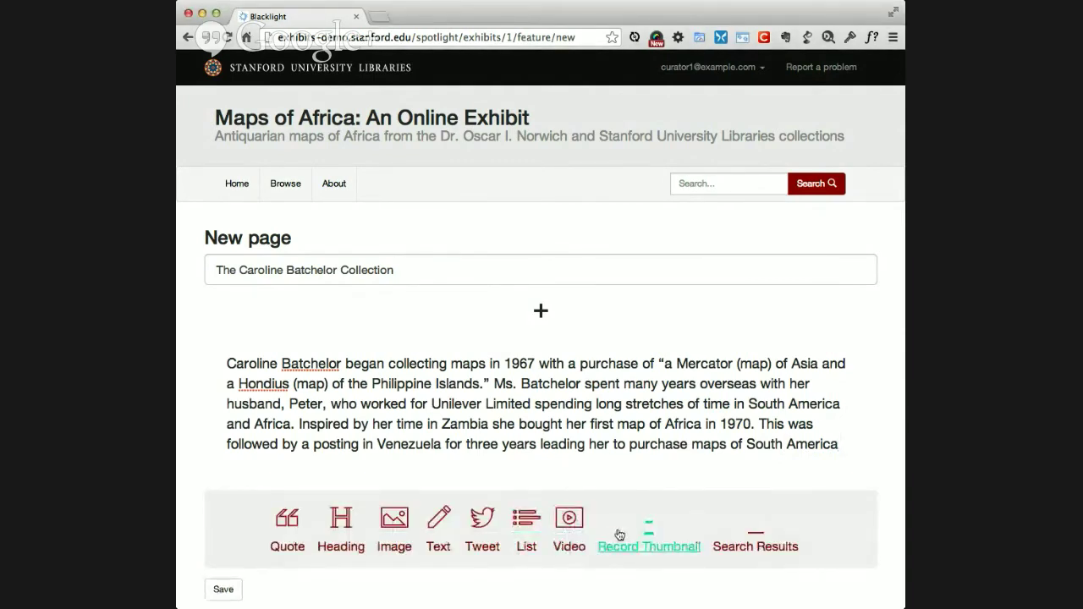
{"action": "left_click", "coordinate": [630, 533]}
{"action": "left_click", "coordinate": [377, 437]}
{"action": "type", "text": "ri456xv8432"}
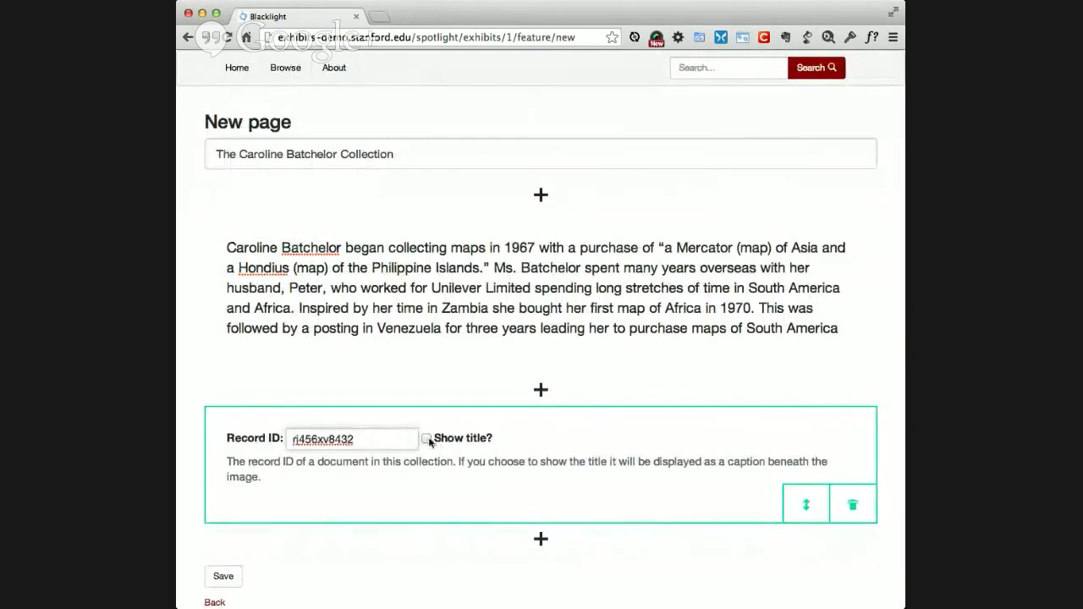
{"action": "left_click", "coordinate": [427, 438]}
{"action": "left_click", "coordinate": [224, 577]}
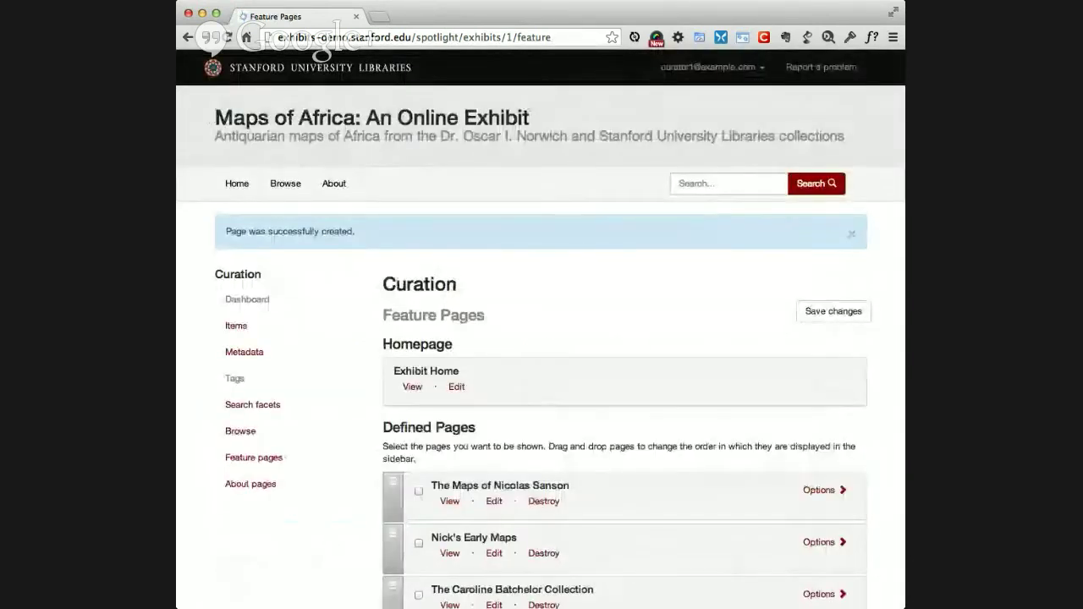
Step: Rename the Sanson page to 'The Maps of Nick Sanson' and enable its sidebar
{"action": "scroll", "coordinate": [894, 593], "scroll_direction": "down", "scroll_amount": 1}
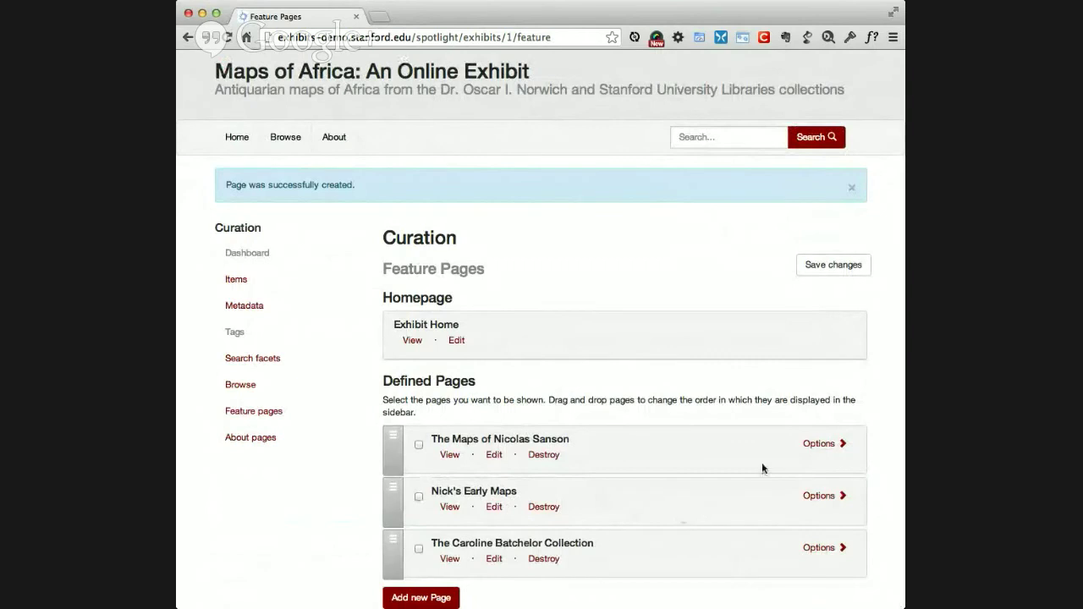
{"action": "left_click", "coordinate": [816, 444]}
{"action": "left_click", "coordinate": [672, 494]}
{"action": "double_click", "coordinate": [568, 495]}
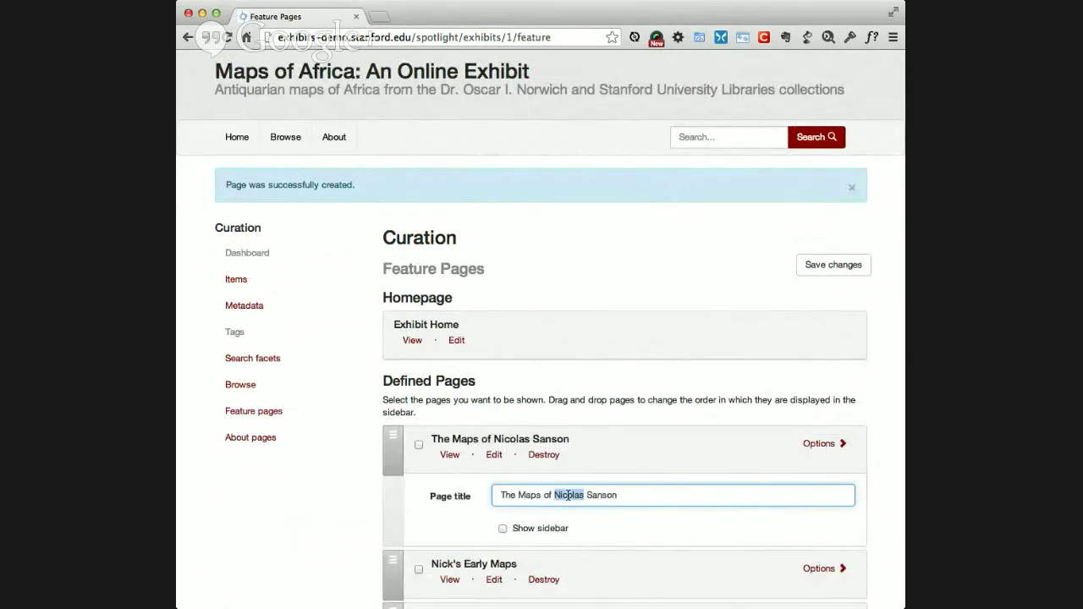
{"action": "type", "text": "Nick"}
{"action": "left_click", "coordinate": [502, 528]}
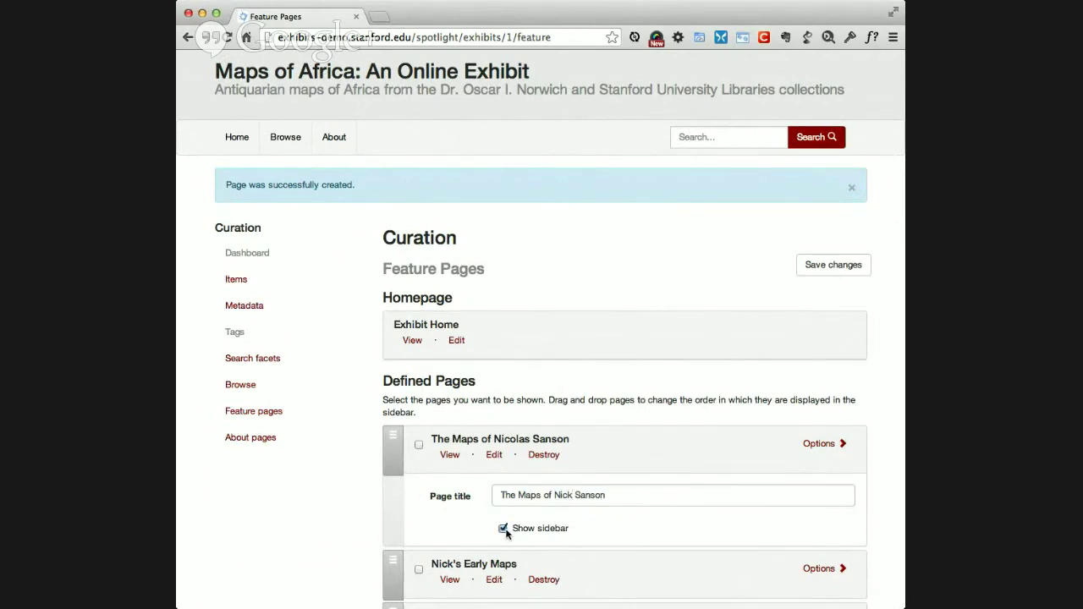
{"action": "left_click", "coordinate": [819, 448]}
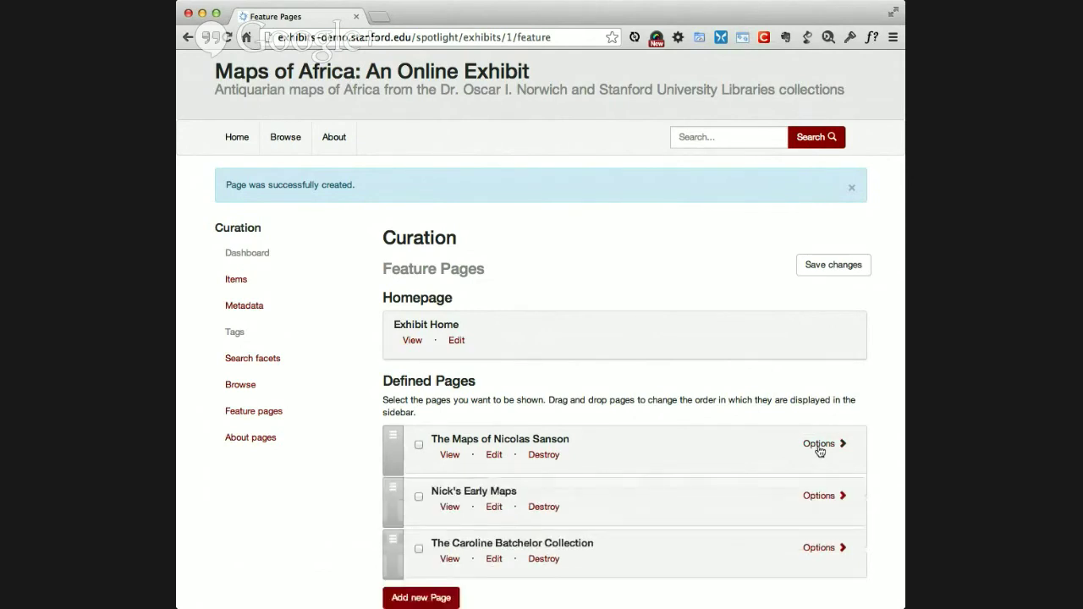
Step: Enable the sidebar for Nick's Early Maps and The Caroline Batchelor Collection
{"action": "left_click", "coordinate": [819, 497]}
{"action": "left_click", "coordinate": [502, 581]}
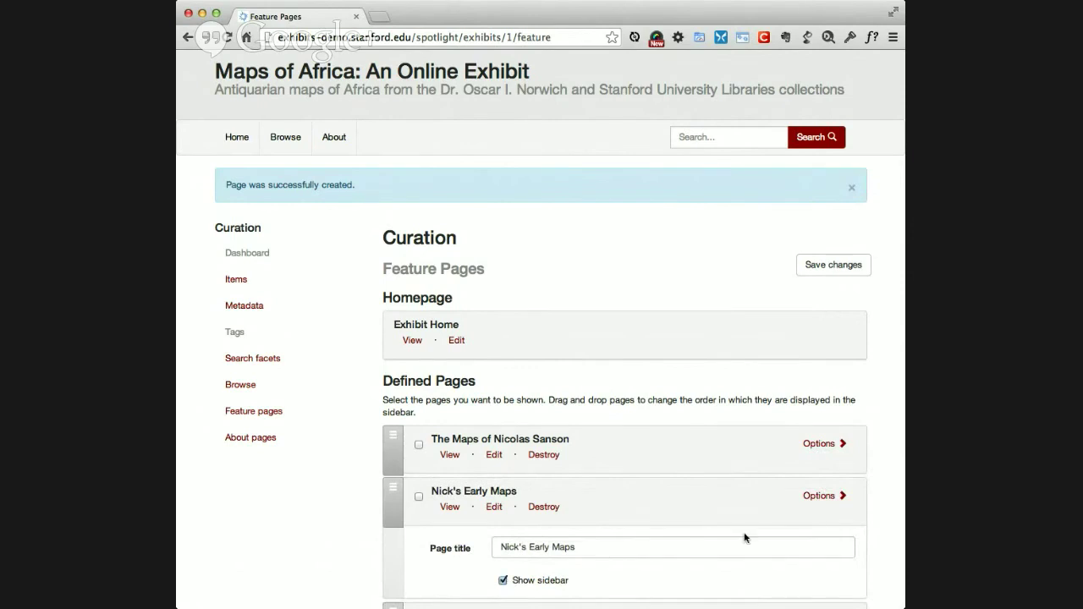
{"action": "left_click", "coordinate": [818, 503]}
{"action": "left_click", "coordinate": [817, 547]}
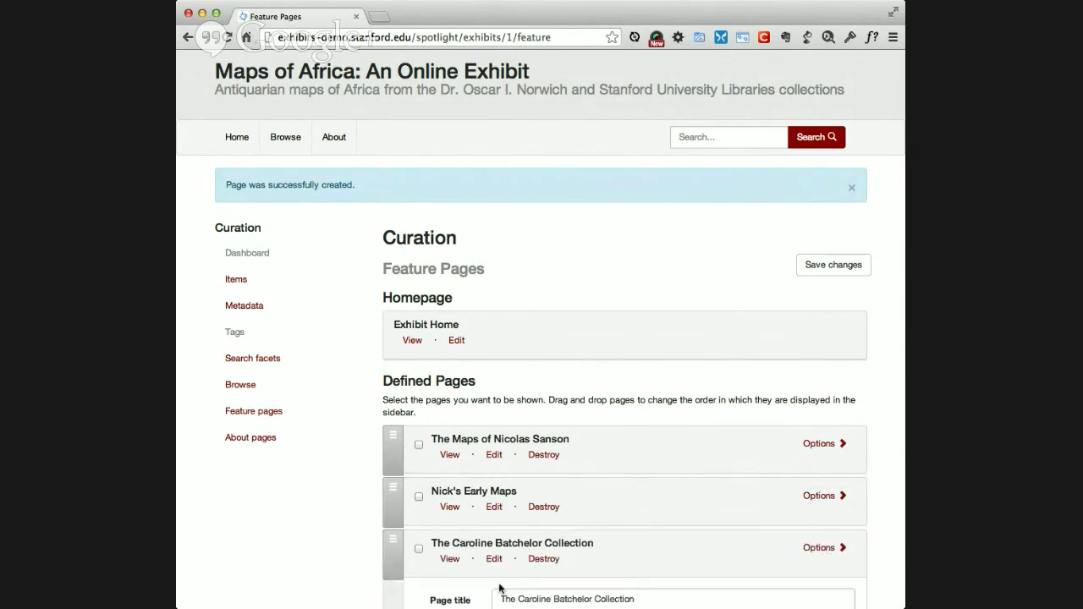
{"action": "scroll", "coordinate": [872, 566], "scroll_direction": "down", "scroll_amount": 2}
{"action": "left_click", "coordinate": [502, 559]}
{"action": "left_click", "coordinate": [819, 474]}
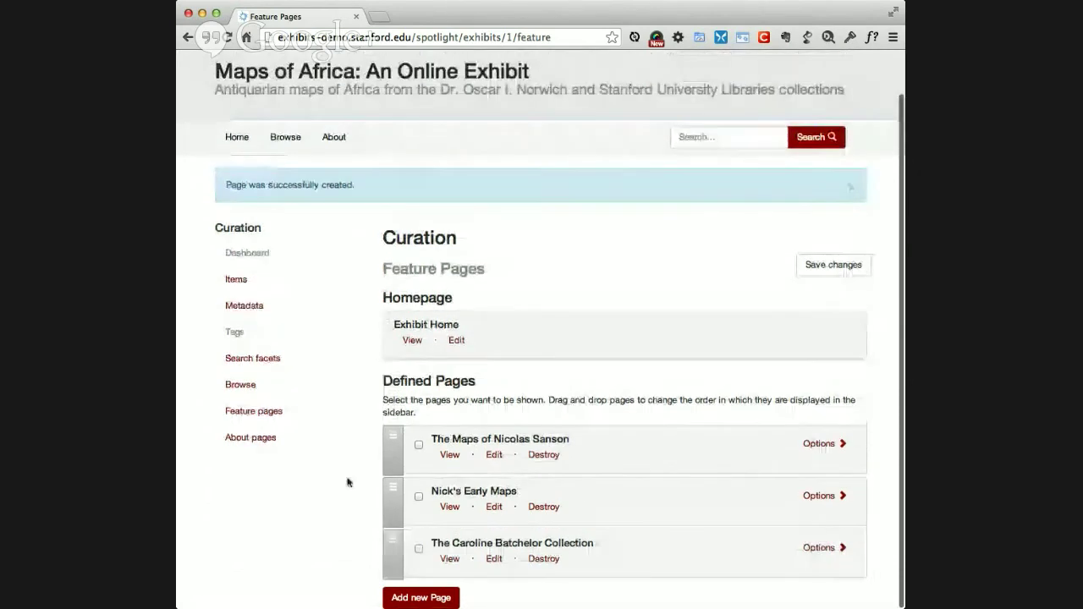
Step: Reorder the feature pages with The Maps of Nick Sanson on top, nest Nick's Early Maps under it, and save
{"action": "left_click_drag", "start_coordinate": [398, 553], "coordinate": [400, 423]}
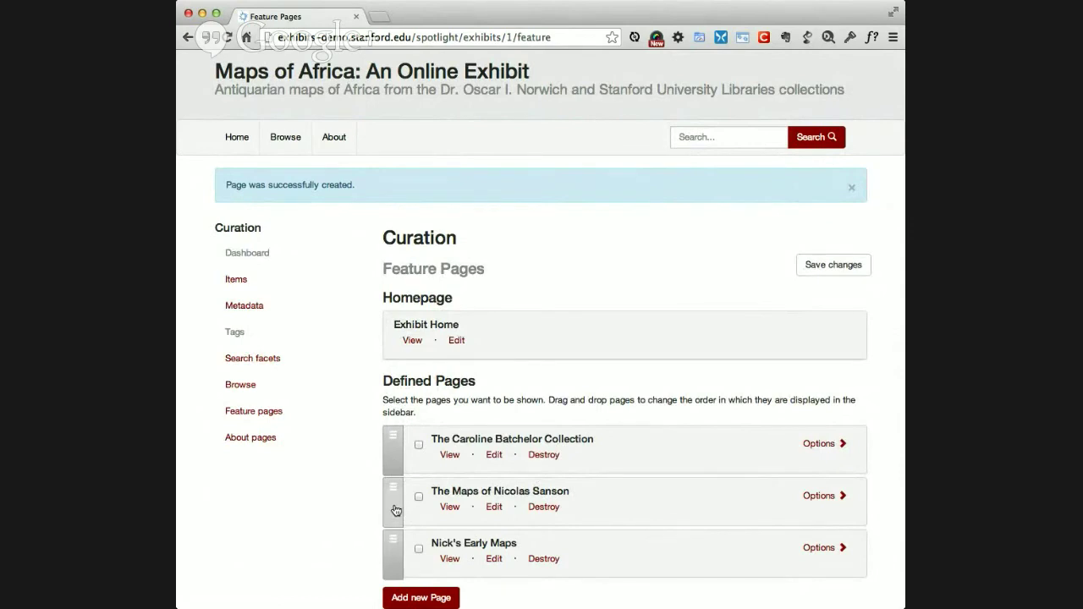
{"action": "mouse_move", "coordinate": [395, 511]}
{"action": "left_mouse_down"}
{"action": "mouse_move", "coordinate": [420, 507]}
{"action": "mouse_move", "coordinate": [396, 504]}
{"action": "left_mouse_up"}
{"action": "left_click_drag", "start_coordinate": [395, 444], "coordinate": [394, 574]}
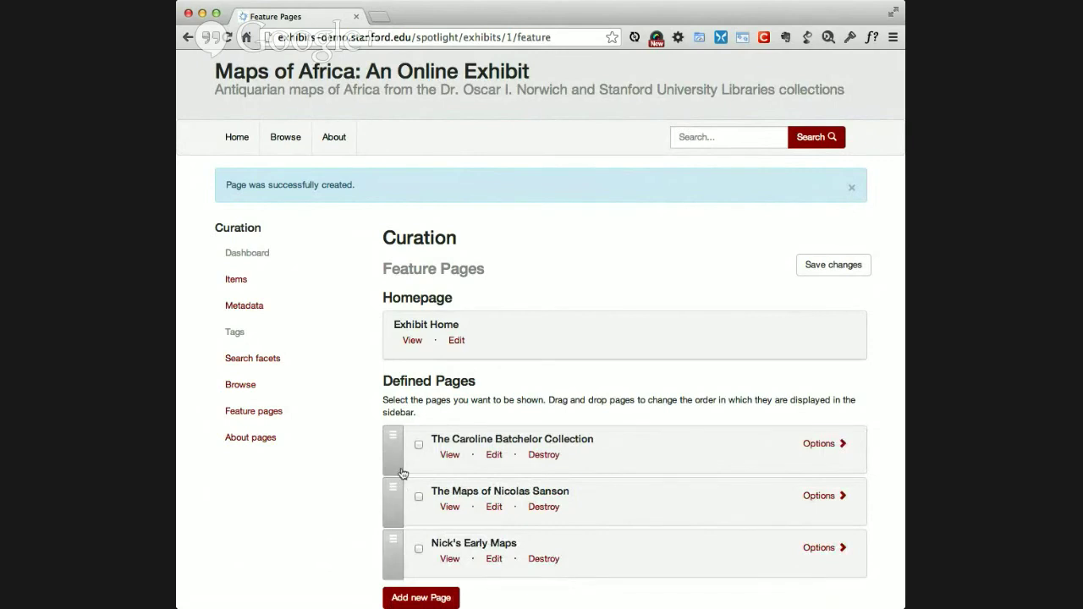
{"action": "left_click_drag", "start_coordinate": [390, 514], "coordinate": [392, 448]}
{"action": "left_click_drag", "start_coordinate": [387, 550], "coordinate": [429, 499]}
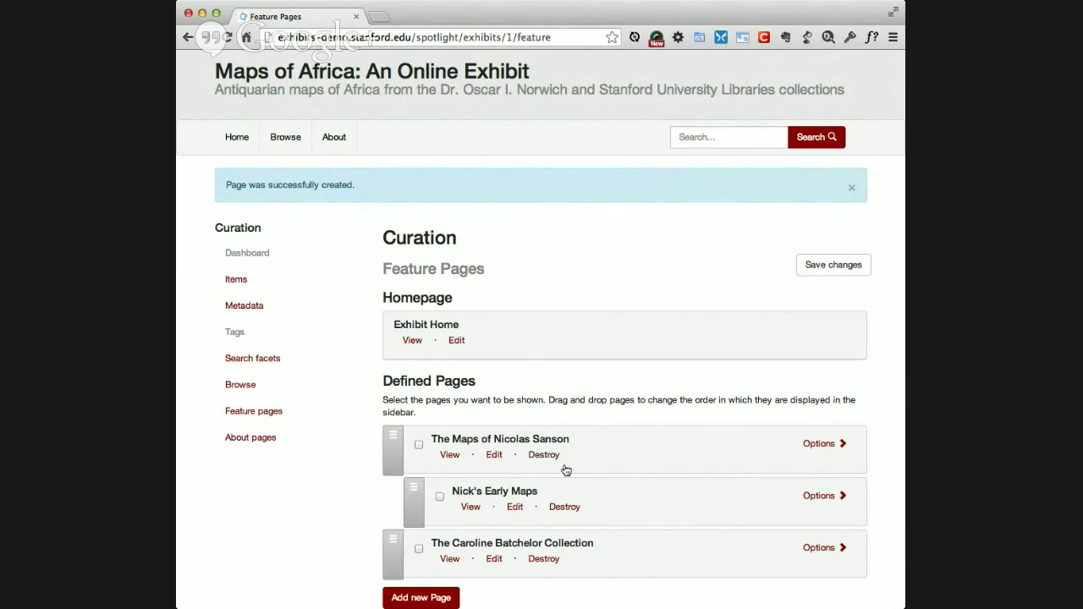
{"action": "scroll", "coordinate": [659, 489], "scroll_direction": "down", "scroll_amount": 1}
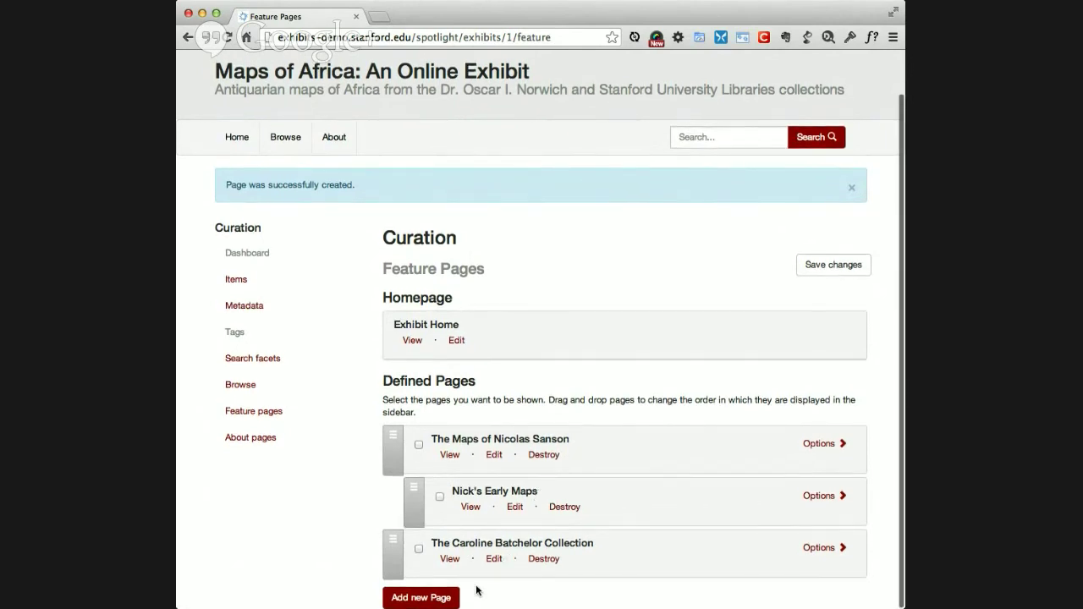
{"action": "left_click", "coordinate": [833, 264]}
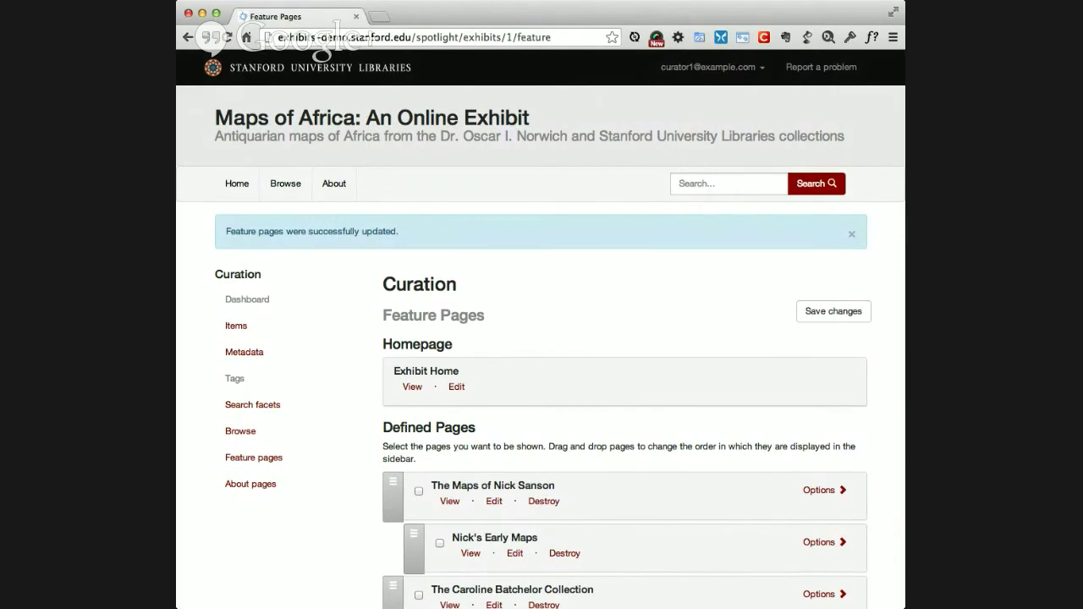
Step: Publish The Maps of Nick Sanson, Nick's Early Maps and The Caroline Batchelor Collection, then check Curated Features
{"action": "scroll", "coordinate": [654, 447], "scroll_direction": "down", "scroll_amount": 2}
{"action": "left_click", "coordinate": [418, 444]}
{"action": "left_click", "coordinate": [439, 496]}
{"action": "left_click", "coordinate": [417, 549]}
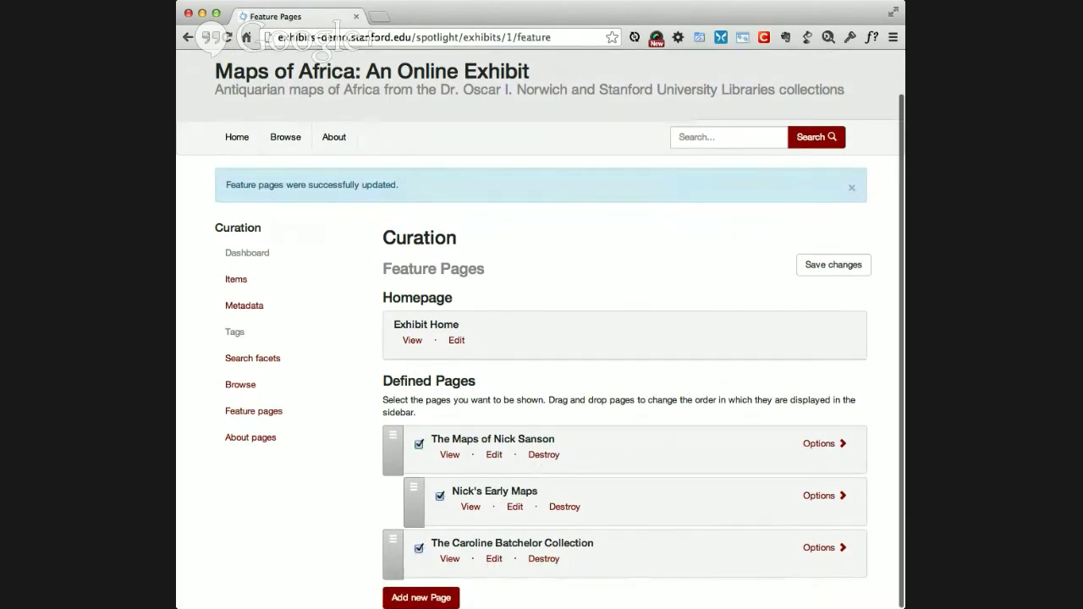
{"action": "left_click", "coordinate": [833, 265]}
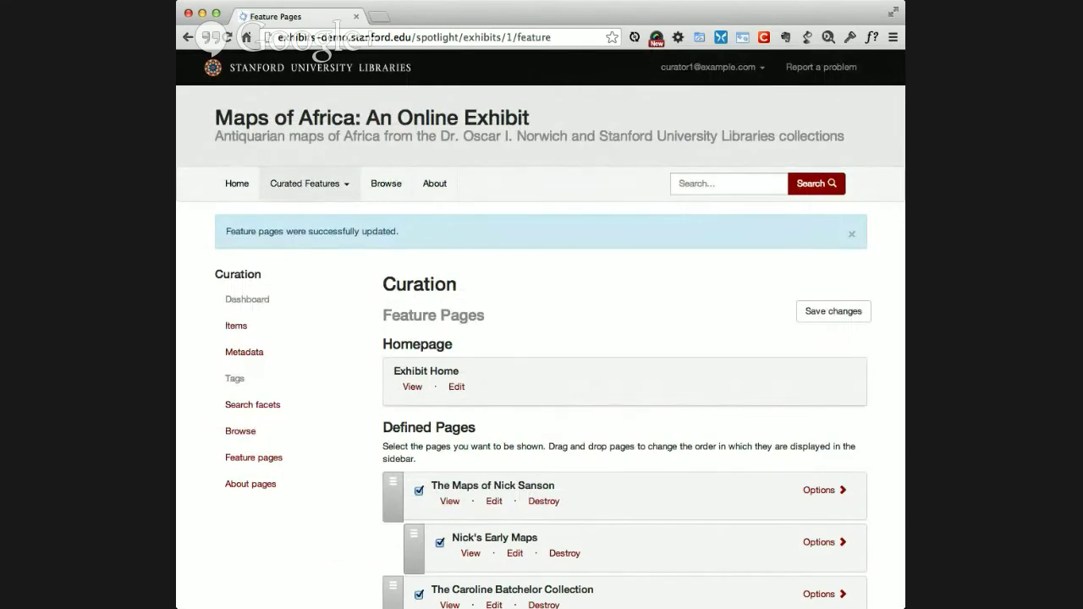
{"action": "left_click", "coordinate": [306, 183]}
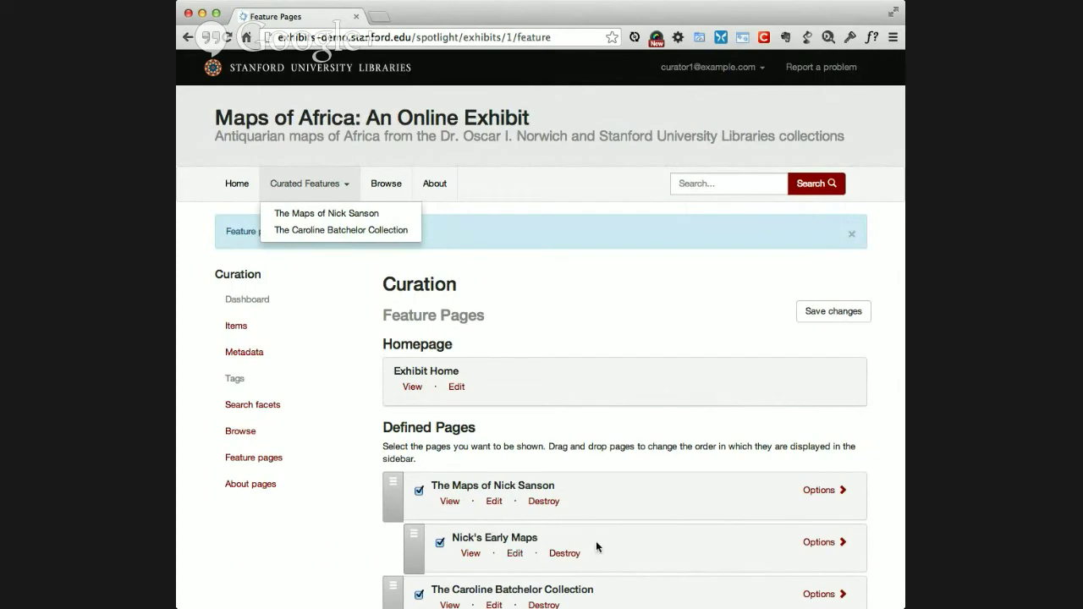
{"action": "left_click", "coordinate": [245, 351]}
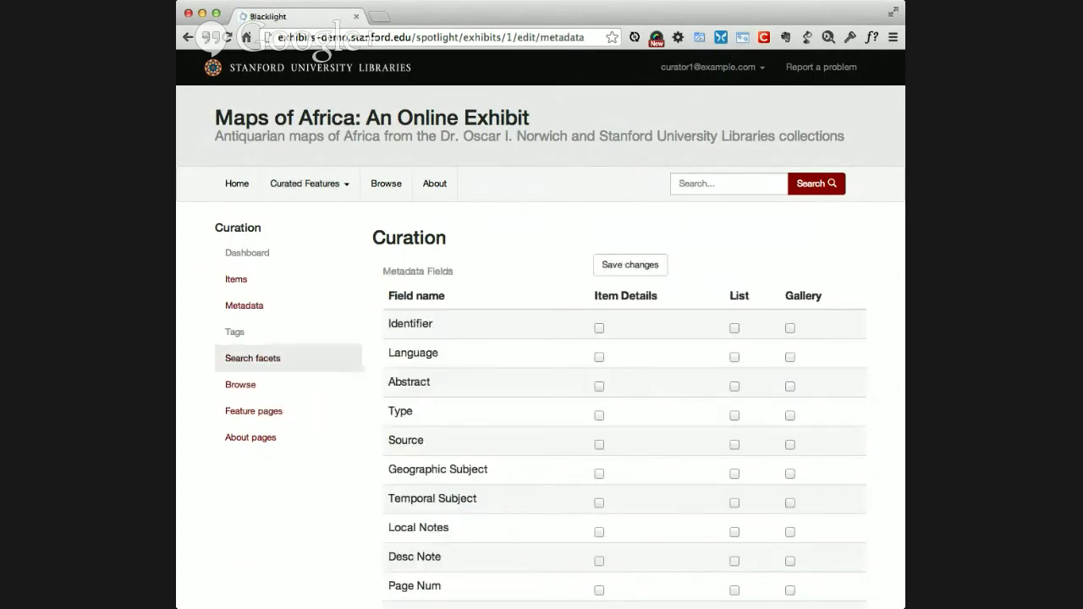
Step: Hide The Caroline Batchelor Collection feature page and save the visibility change
{"action": "left_click", "coordinate": [249, 412]}
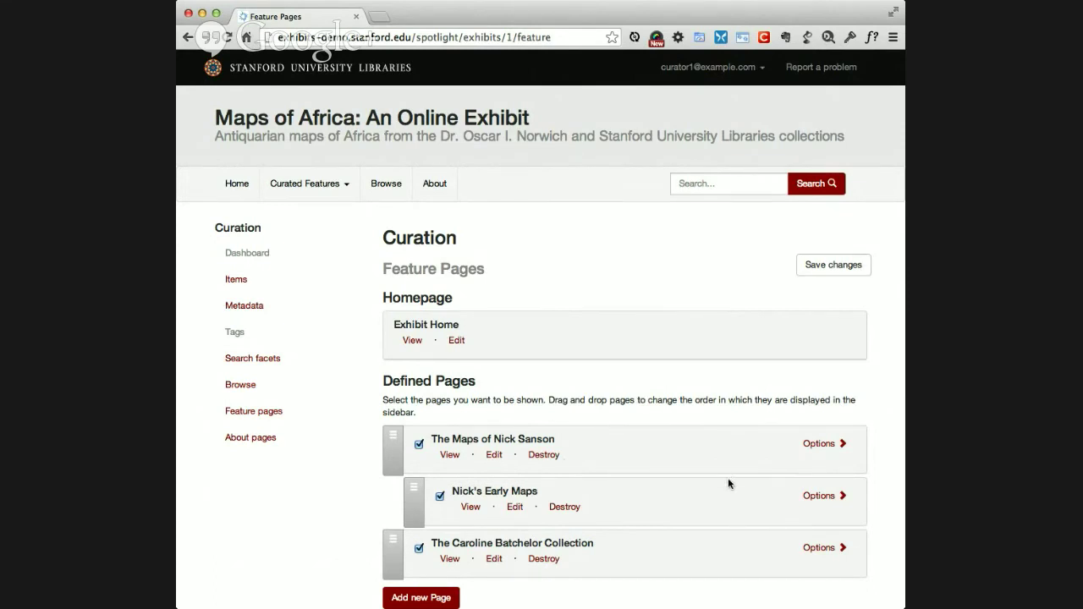
{"action": "left_click", "coordinate": [418, 549]}
{"action": "left_click", "coordinate": [834, 264]}
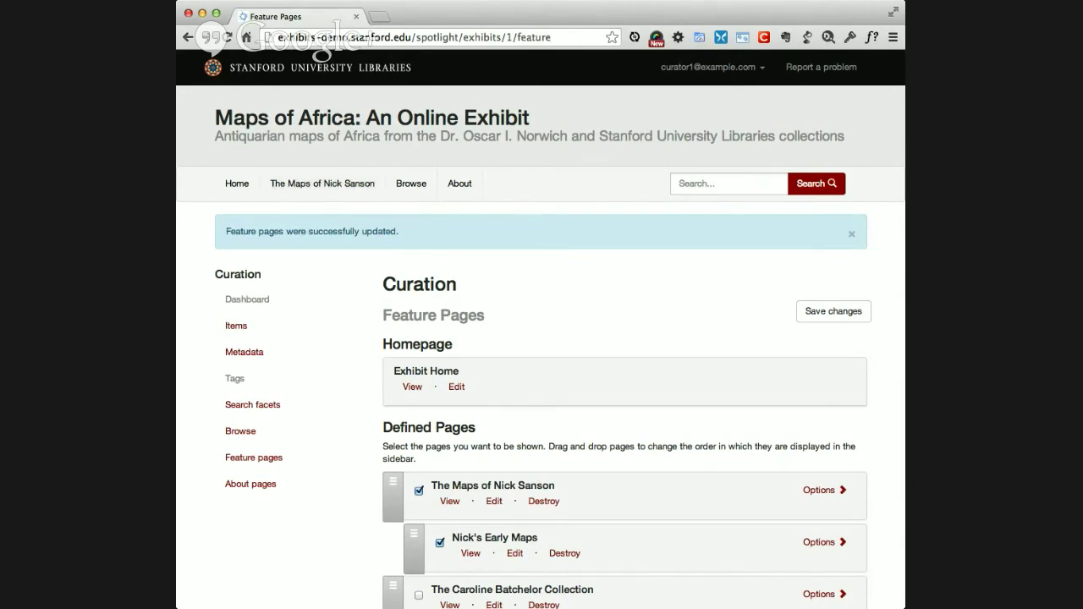
Step: View The Maps of Nick Sanson page and its Nick's Early Maps subpage, then edit that subpage
{"action": "left_click", "coordinate": [322, 183]}
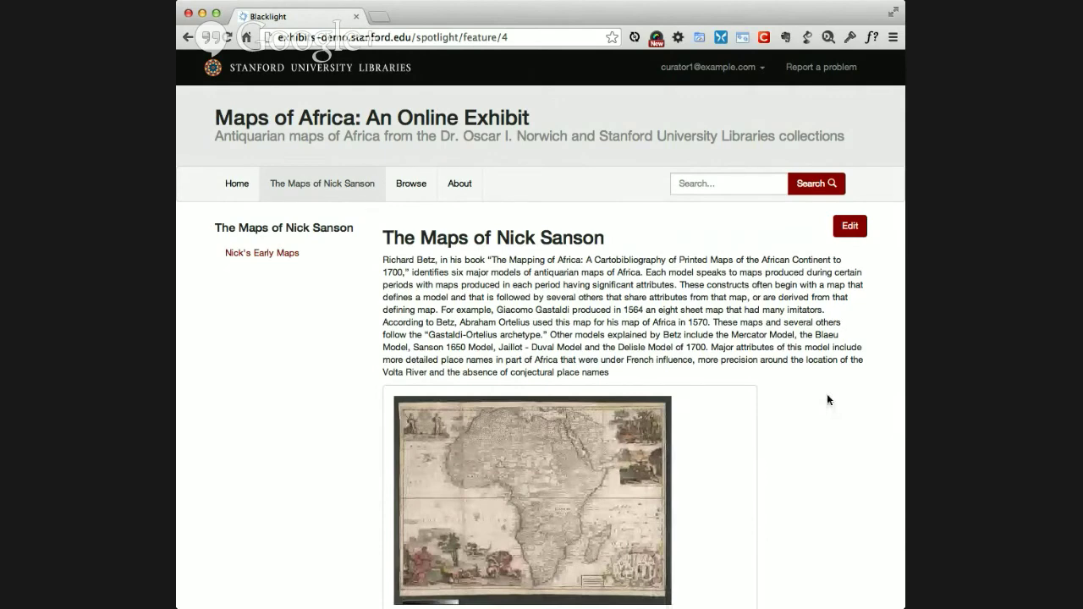
{"action": "scroll", "coordinate": [828, 399], "scroll_direction": "down", "scroll_amount": 1}
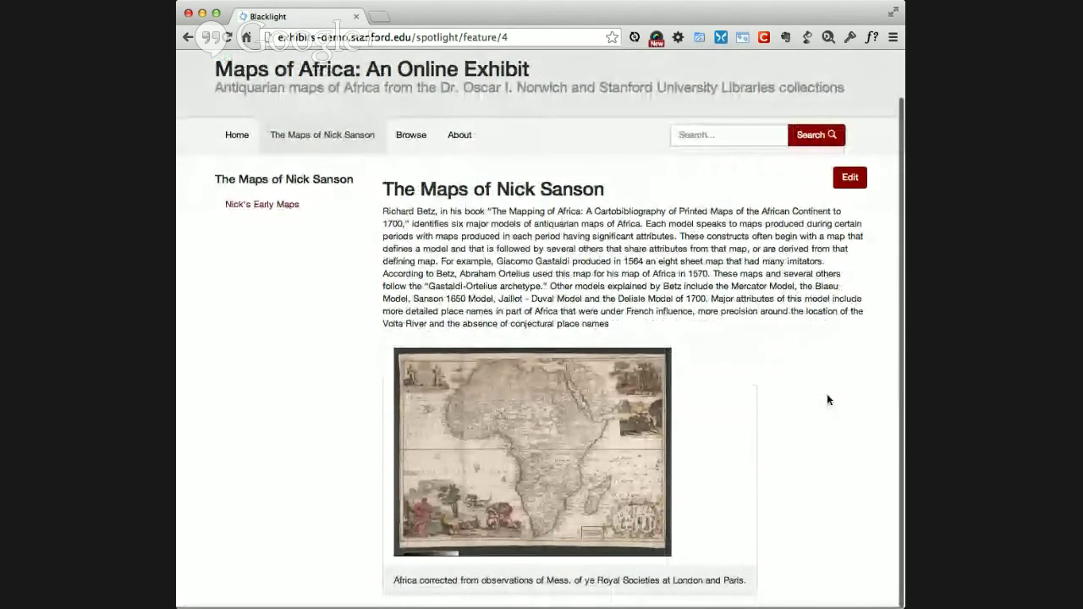
{"action": "scroll", "coordinate": [827, 399], "scroll_direction": "up", "scroll_amount": 1}
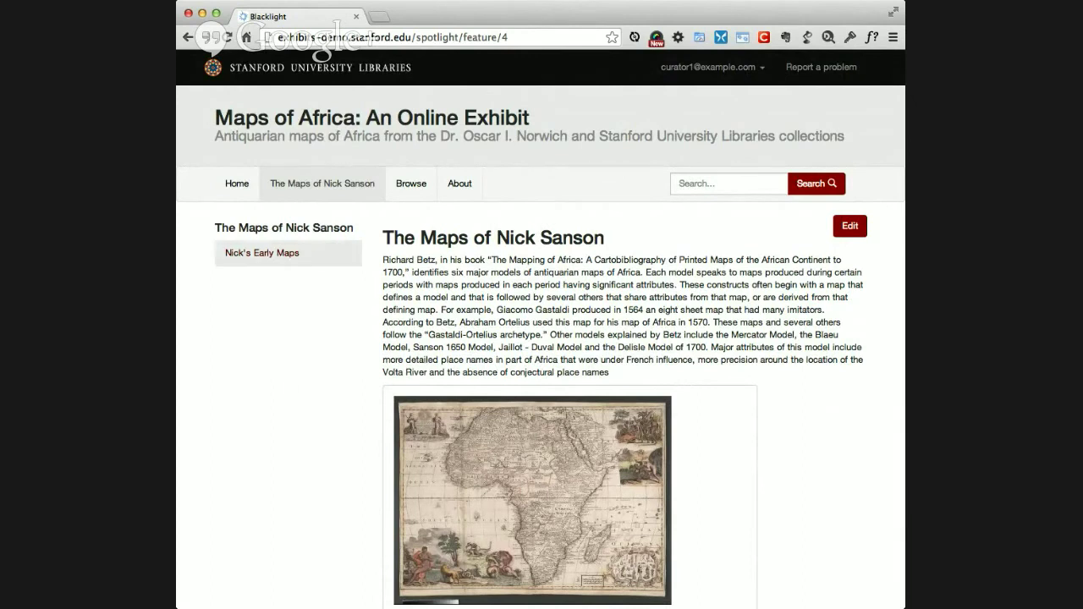
{"action": "left_click", "coordinate": [262, 252]}
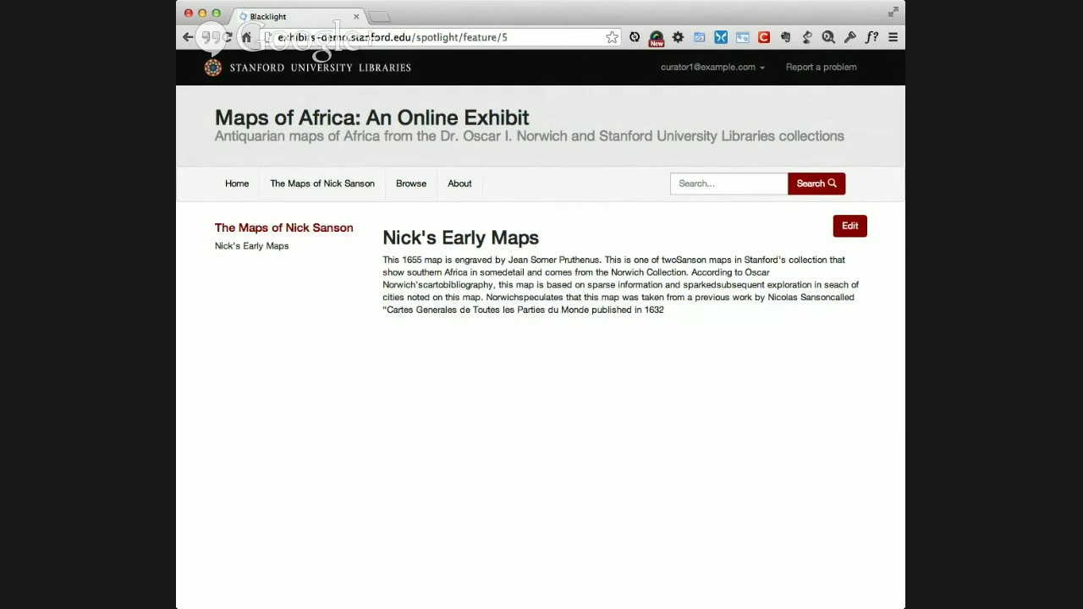
{"action": "left_click", "coordinate": [850, 226]}
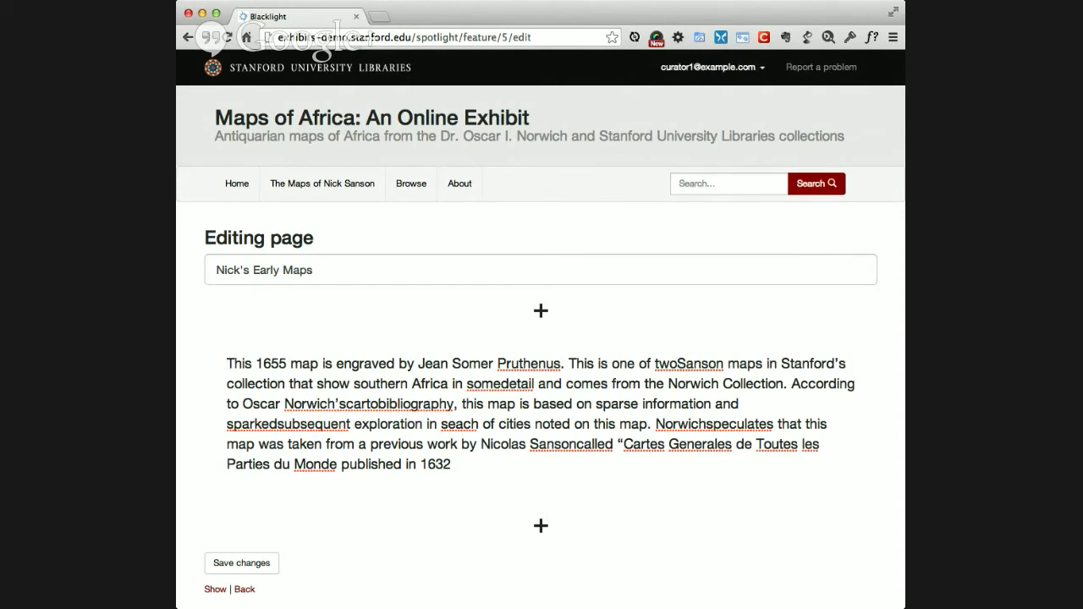
Step: Go to the exhibit's Metadata curation settings and review the field list
{"action": "left_click", "coordinate": [710, 67]}
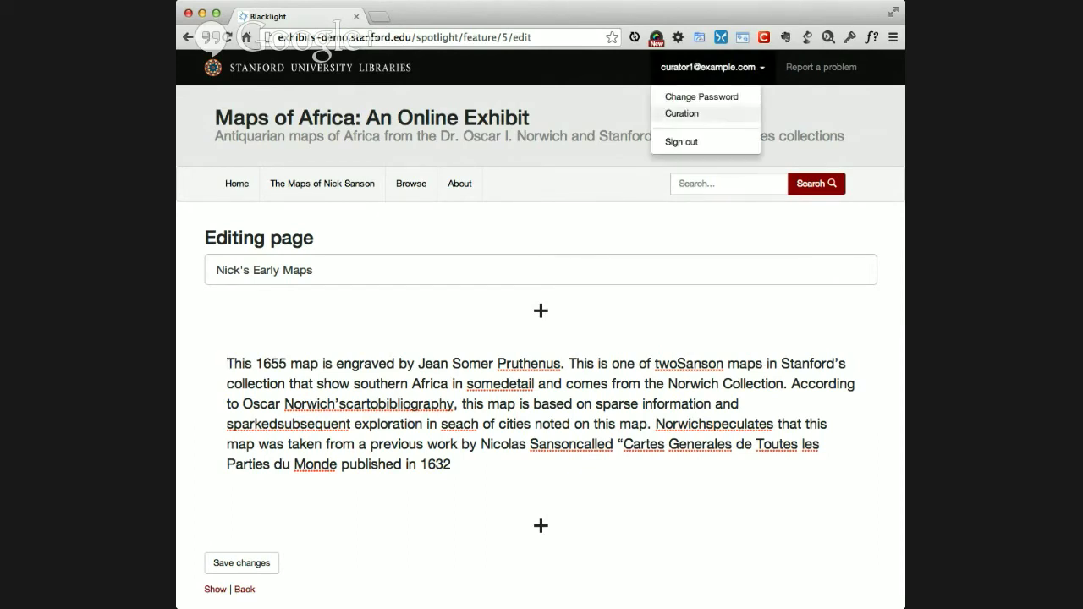
{"action": "left_click", "coordinate": [682, 114]}
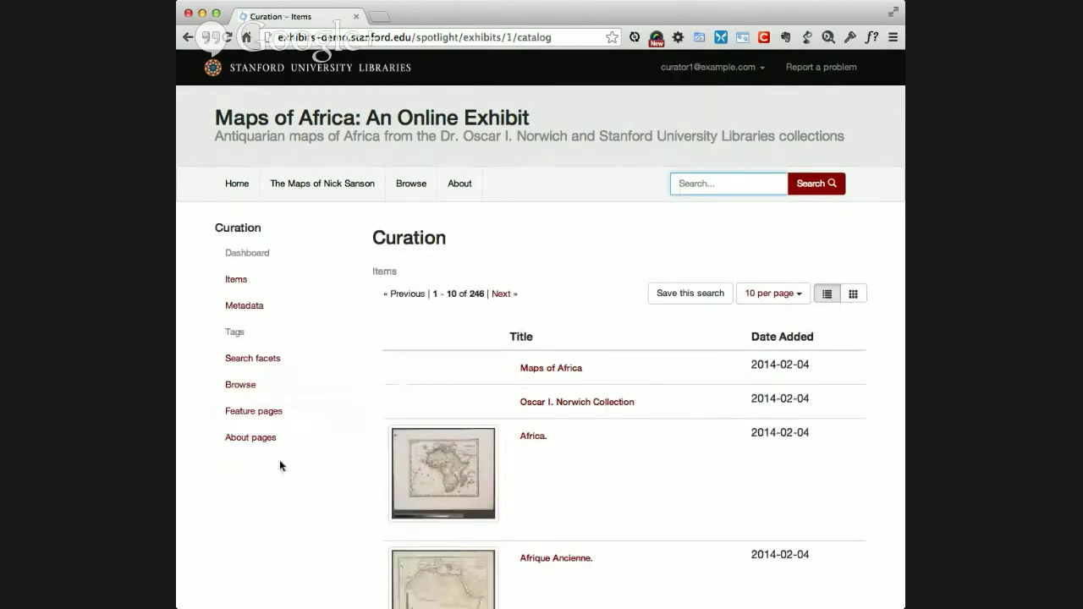
{"action": "left_click", "coordinate": [245, 305]}
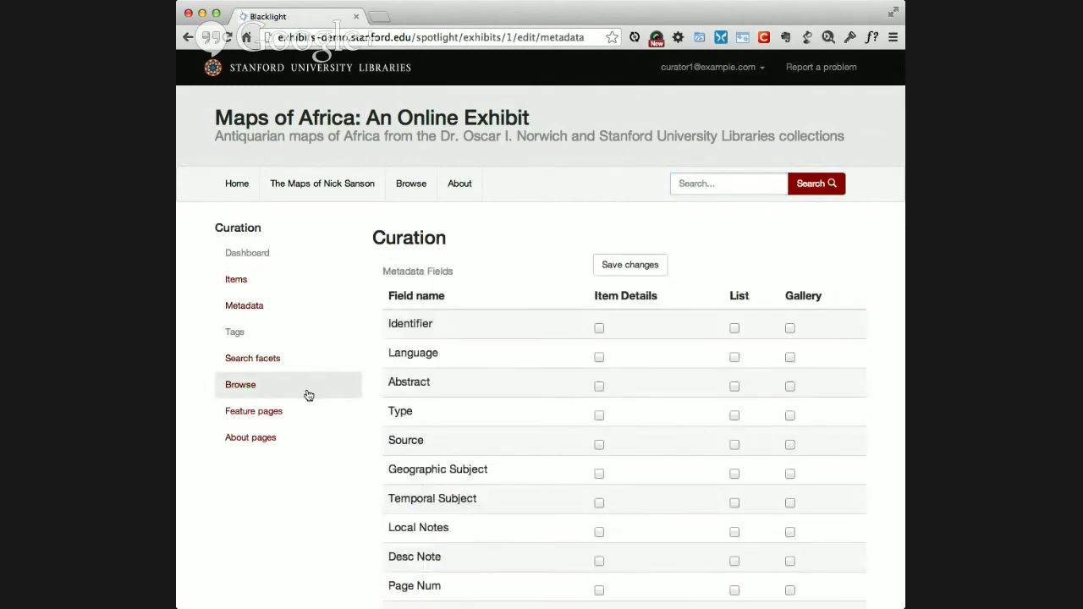
{"action": "scroll", "coordinate": [307, 394], "scroll_direction": "down", "scroll_amount": 4}
{"action": "scroll", "coordinate": [307, 394], "scroll_direction": "down", "scroll_amount": 1}
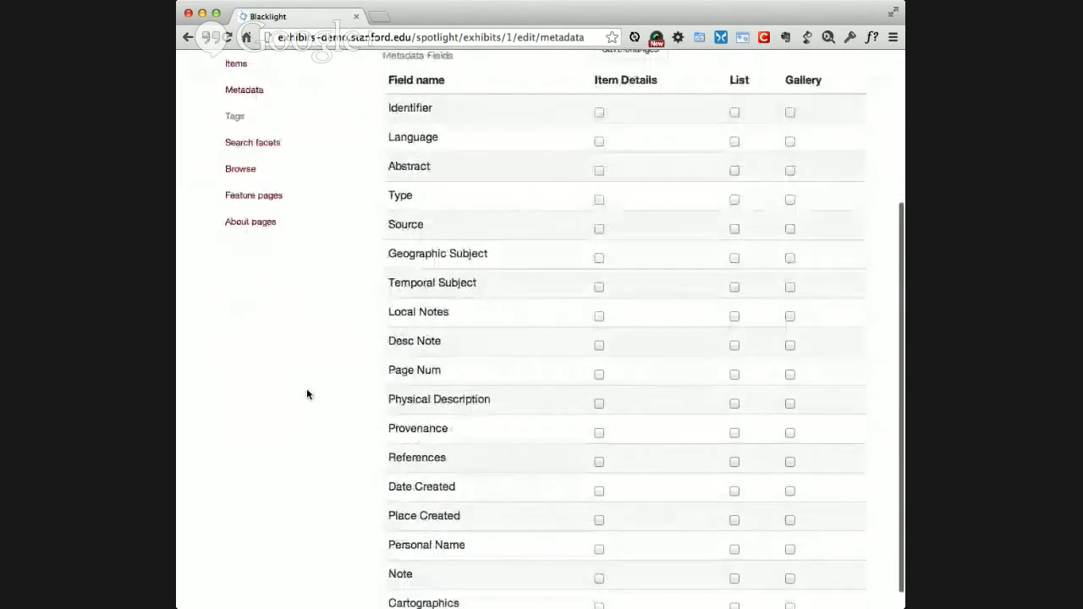
{"action": "scroll", "coordinate": [451, 414], "scroll_direction": "down", "scroll_amount": 1}
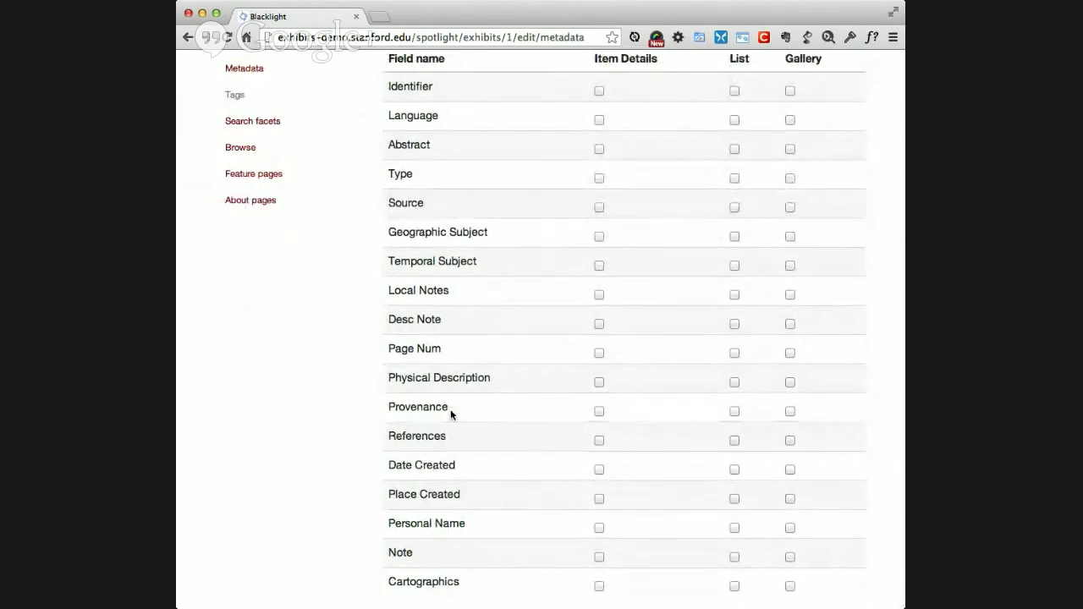
{"action": "scroll", "coordinate": [451, 413], "scroll_direction": "up", "scroll_amount": 5}
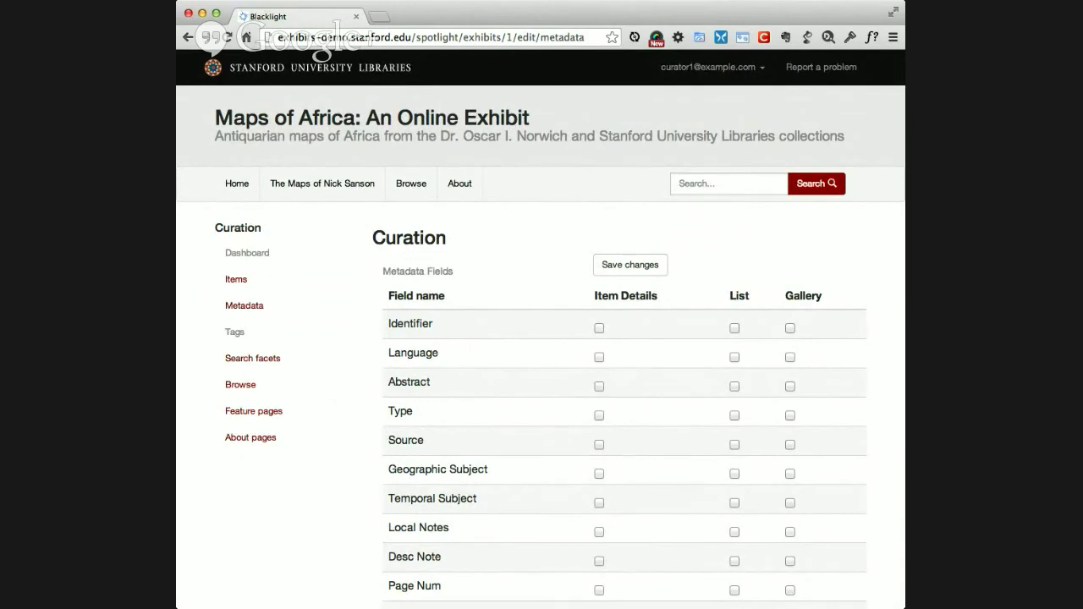
{"action": "double_click", "coordinate": [638, 296]}
Step: Show Geographic Subject in List and Gallery, and Identifier and Language in Item Details, then save
{"action": "left_click", "coordinate": [735, 474]}
{"action": "left_click", "coordinate": [788, 475]}
{"action": "left_click", "coordinate": [599, 327]}
{"action": "left_click", "coordinate": [599, 357]}
{"action": "left_click", "coordinate": [630, 264]}
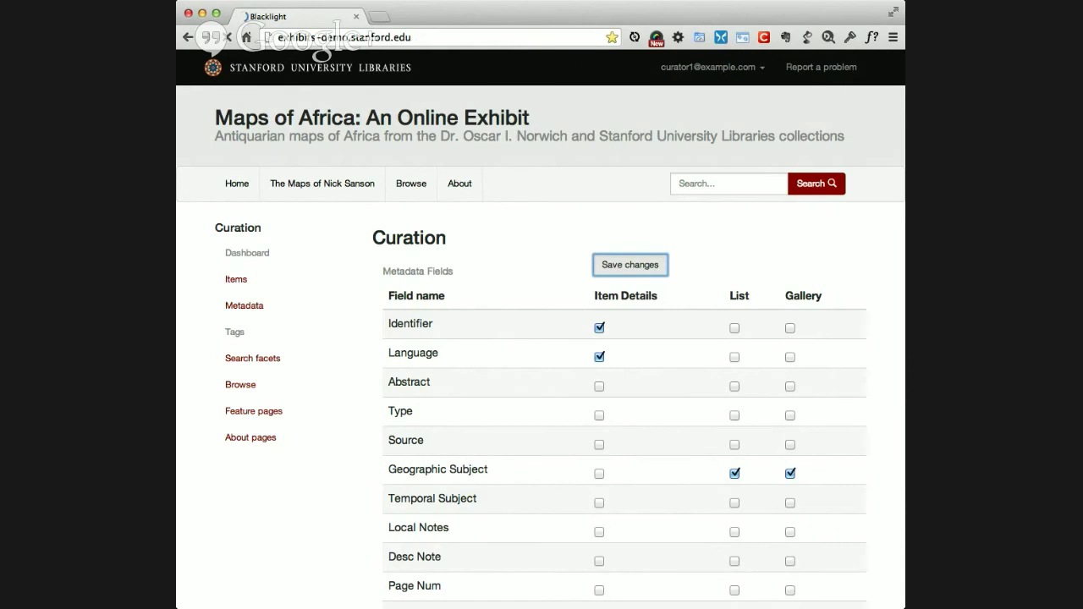
Step: Filter the results to Genre Digital maps and view them in gallery layout
{"action": "left_click", "coordinate": [240, 314]}
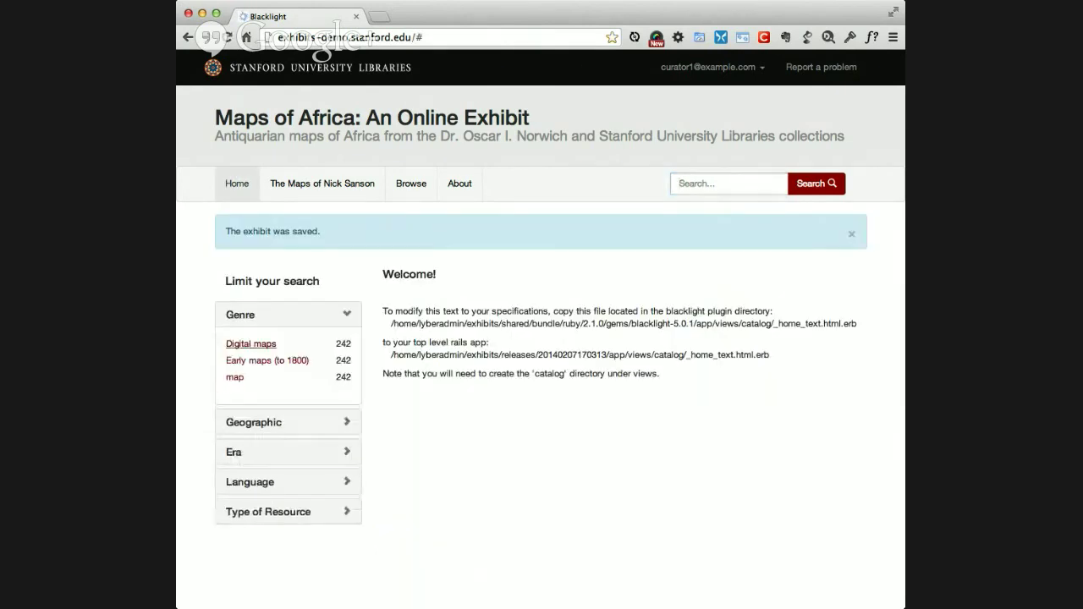
{"action": "left_click", "coordinate": [250, 344]}
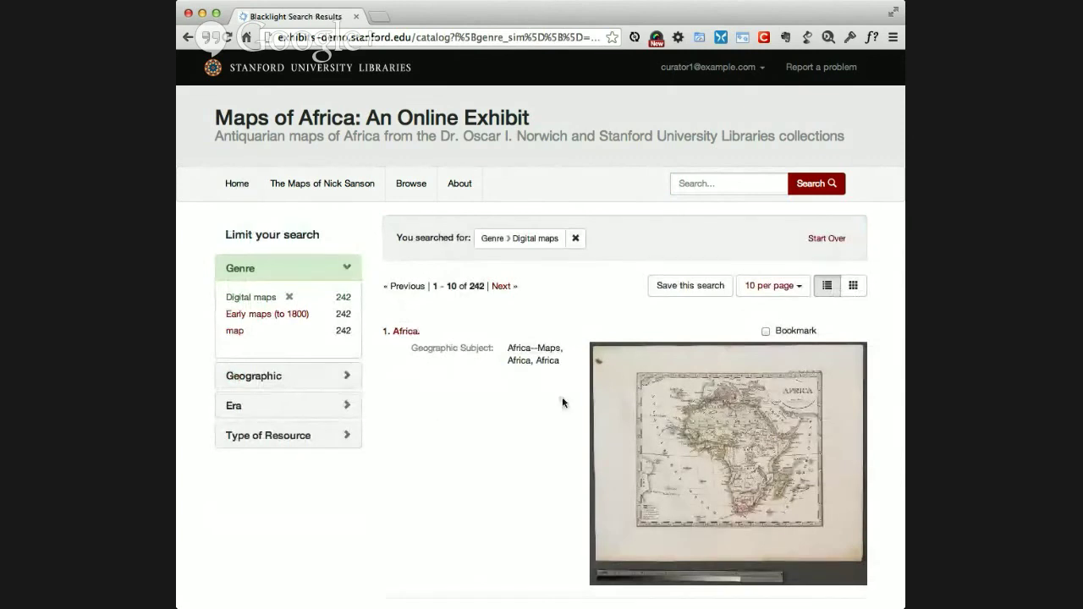
{"action": "left_click", "coordinate": [853, 286]}
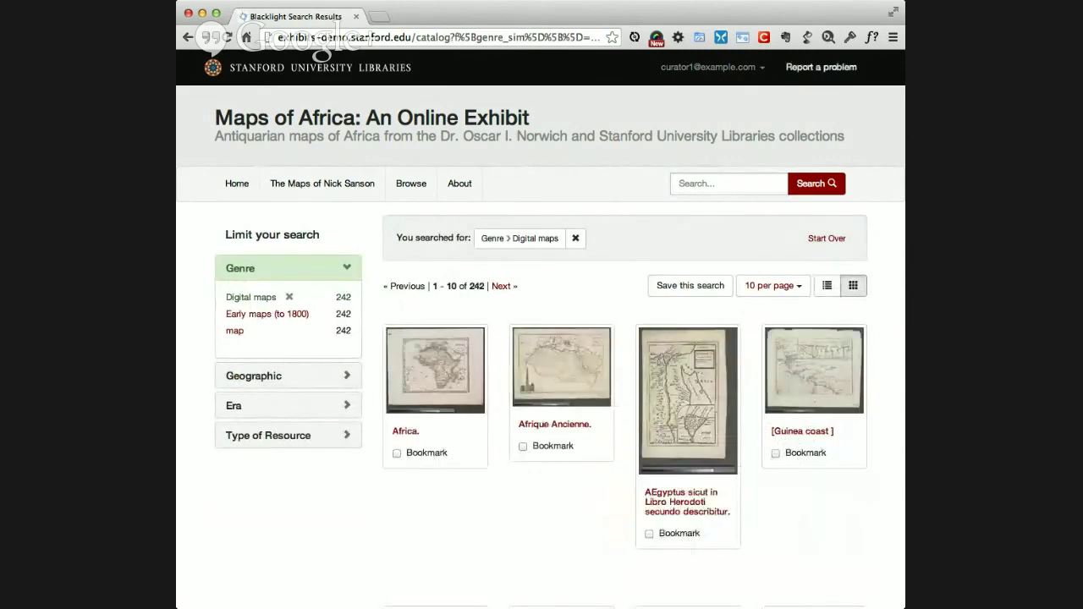
{"action": "left_click", "coordinate": [711, 67]}
{"action": "left_click", "coordinate": [681, 114]}
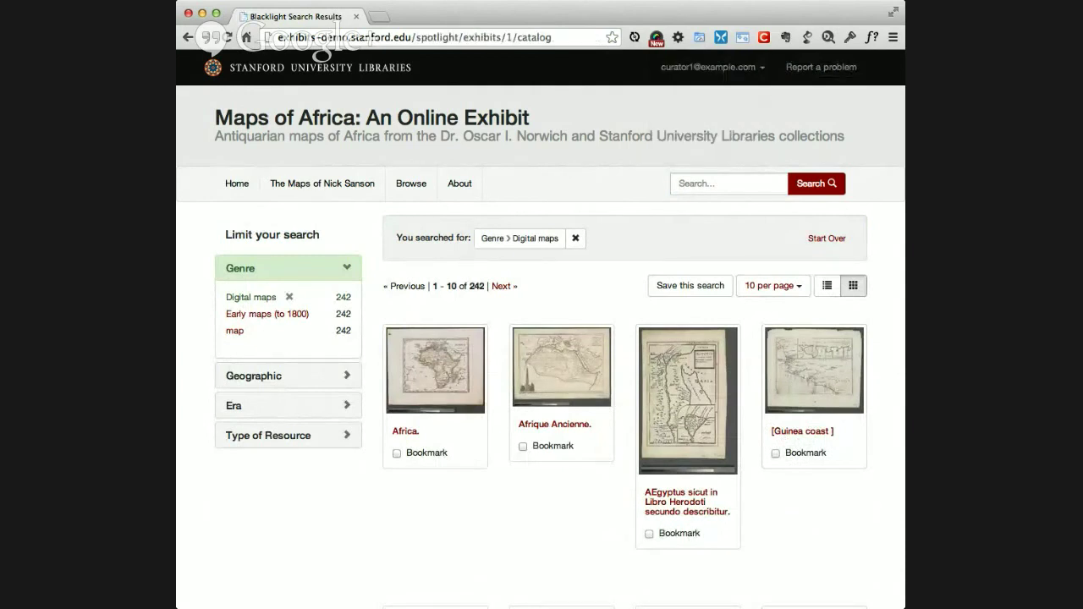
{"action": "left_click", "coordinate": [245, 305]}
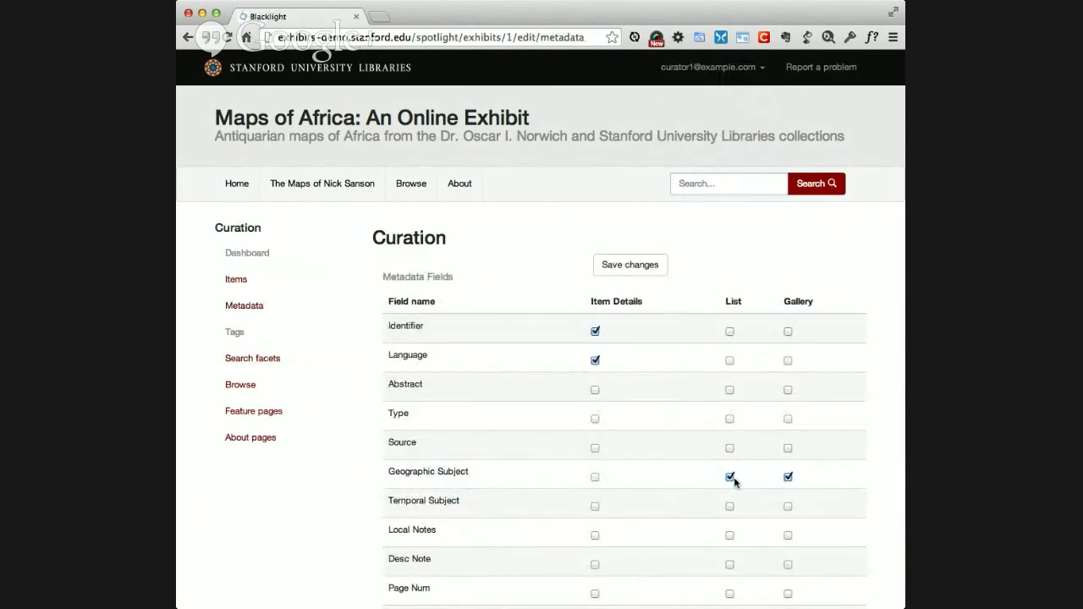
Step: Show Temporal Subject instead of Geographic Subject in list results, save, and recheck Digital maps
{"action": "left_click", "coordinate": [732, 480]}
{"action": "left_click", "coordinate": [730, 506]}
{"action": "left_click", "coordinate": [630, 265]}
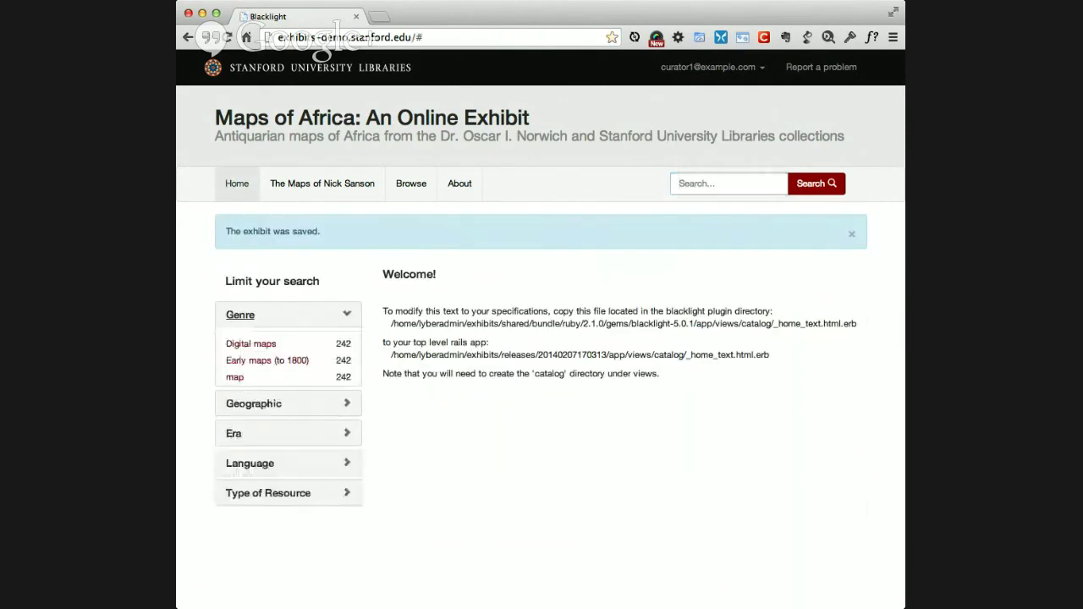
{"action": "left_click", "coordinate": [250, 344]}
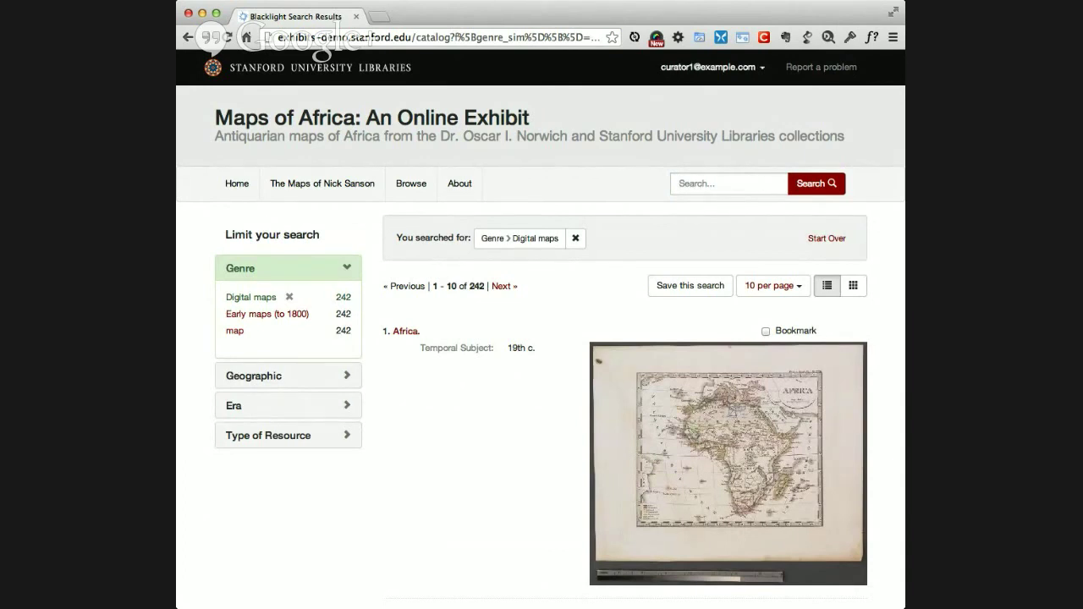
{"action": "left_click", "coordinate": [712, 67]}
{"action": "left_click", "coordinate": [683, 111]}
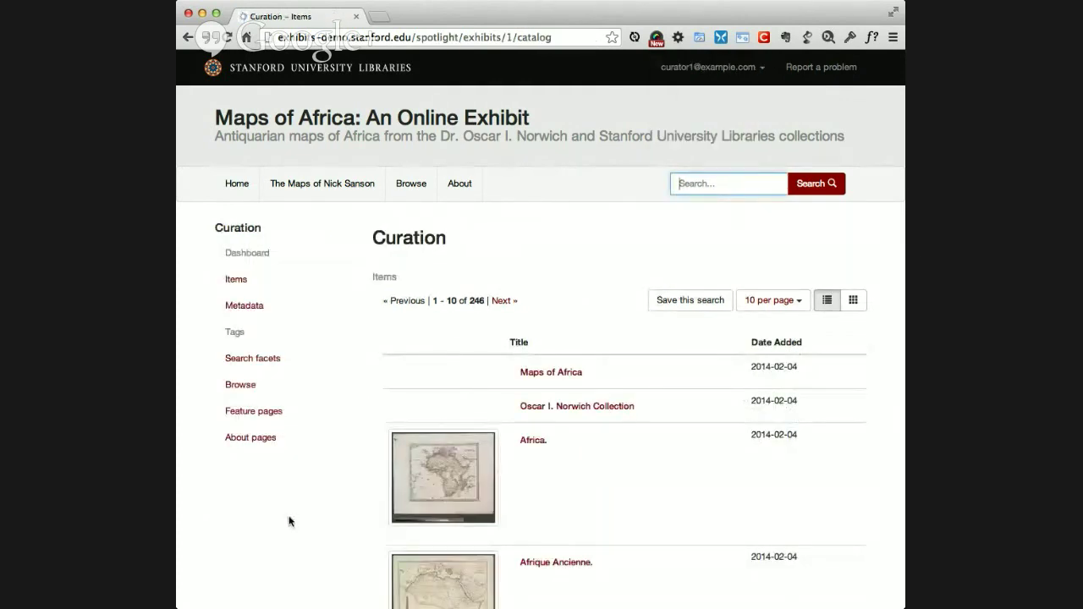
Step: Review the search facet settings, then expand Type of Resource to show cartographic (242)
{"action": "left_click", "coordinate": [254, 358]}
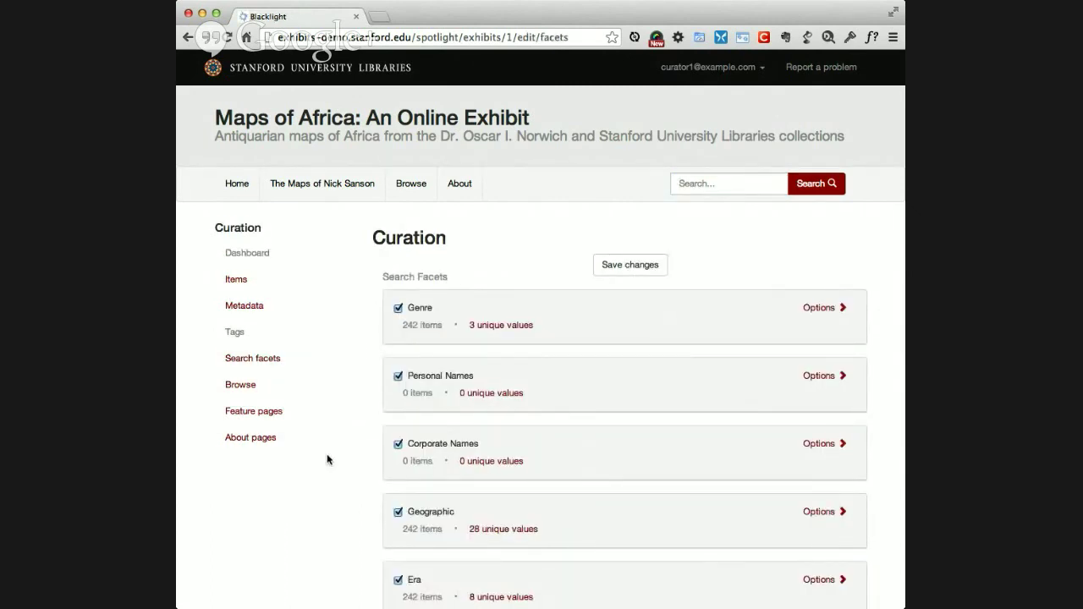
{"action": "scroll", "coordinate": [327, 459], "scroll_direction": "down", "scroll_amount": 3}
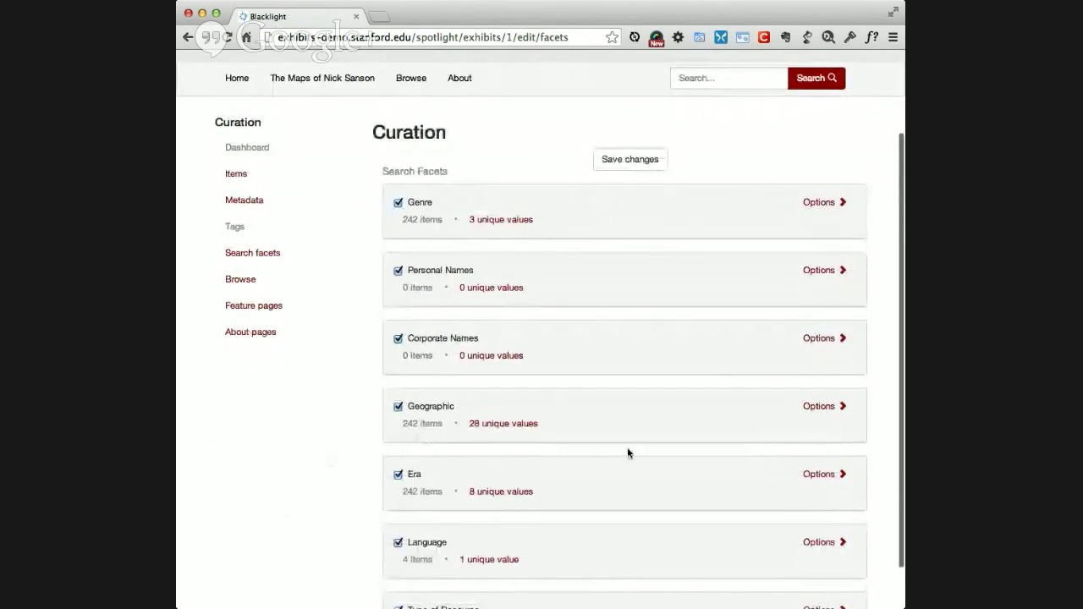
{"action": "scroll", "coordinate": [627, 449], "scroll_direction": "down", "scroll_amount": 2}
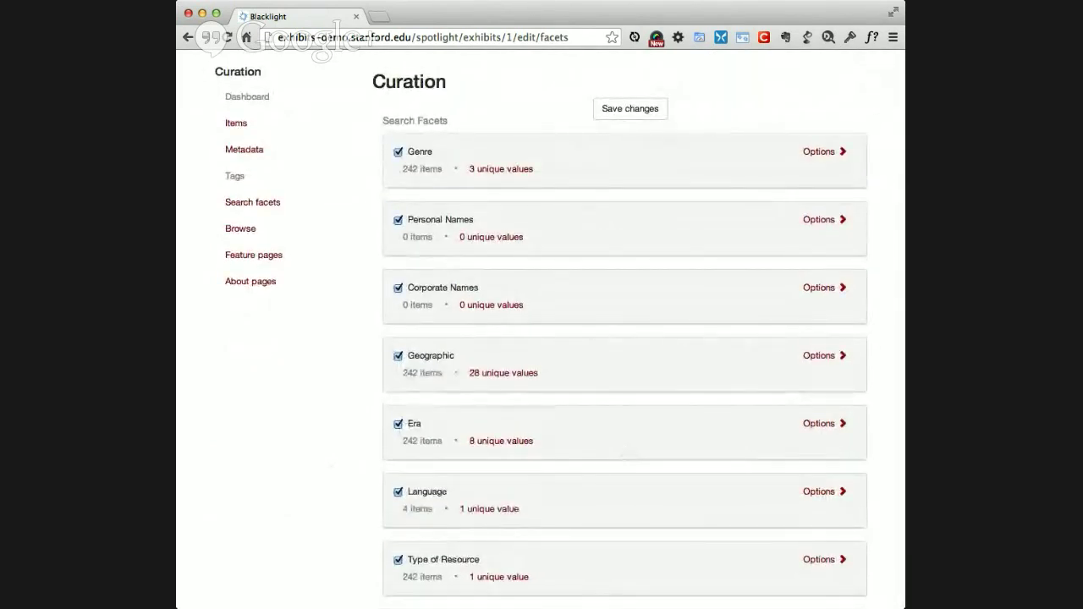
{"action": "mouse_move", "coordinate": [501, 168]}
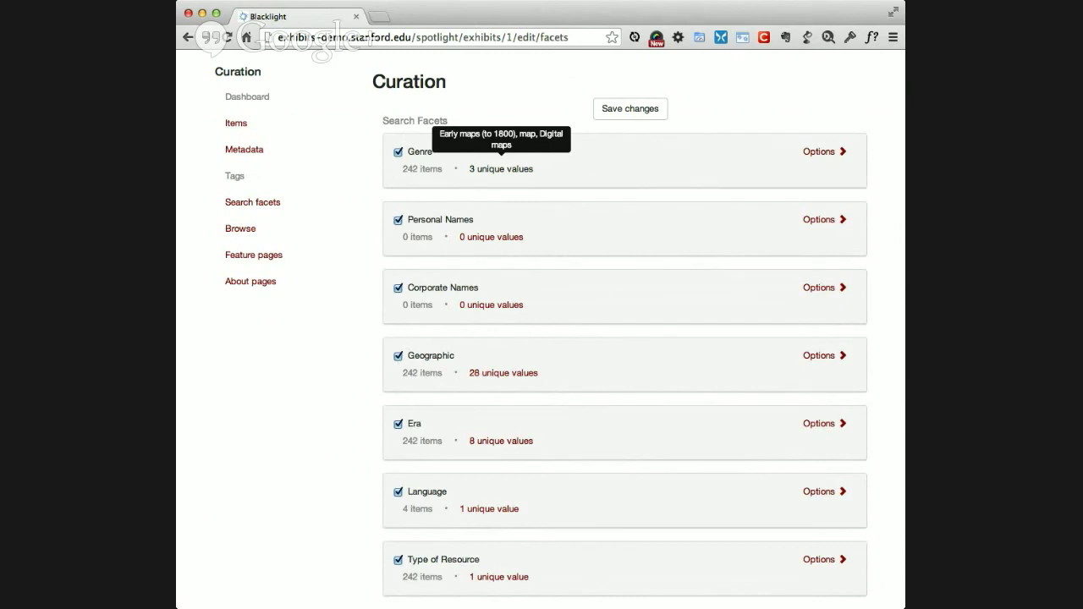
{"action": "mouse_move", "coordinate": [522, 381]}
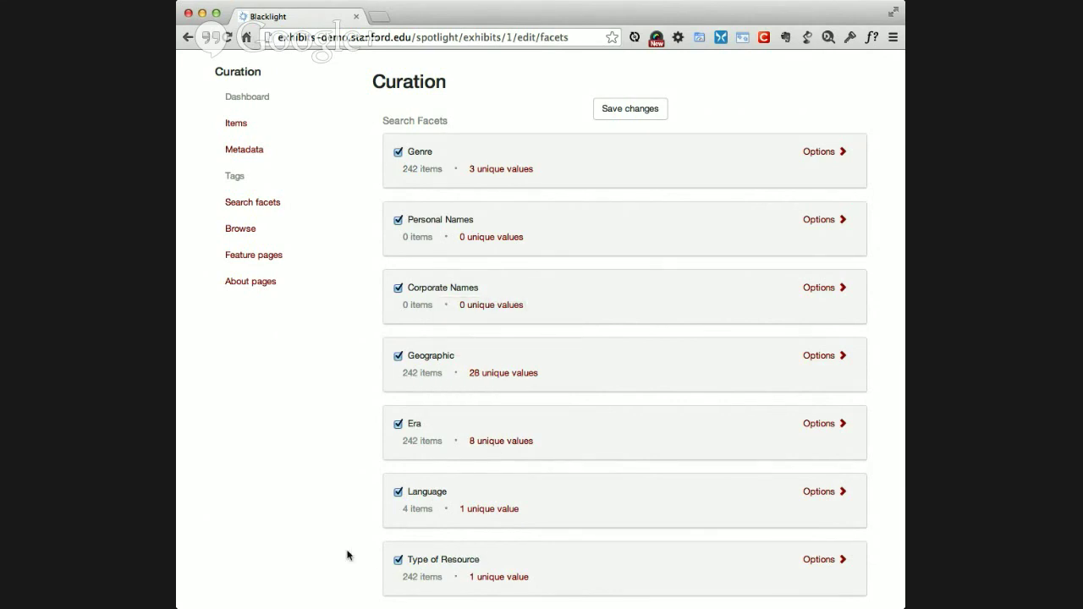
{"action": "scroll", "coordinate": [347, 555], "scroll_direction": "up", "scroll_amount": 3}
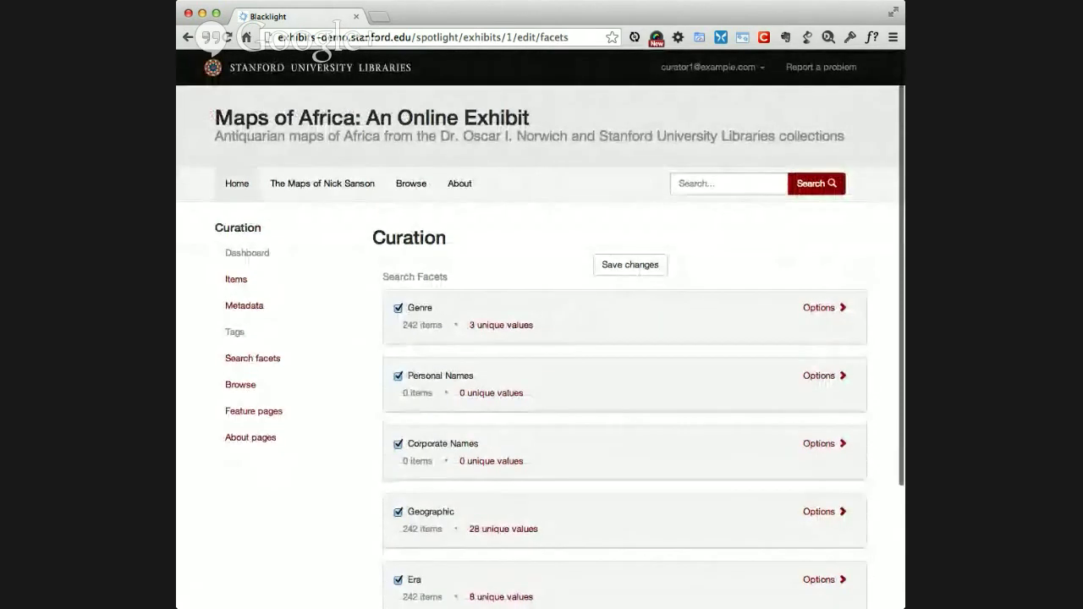
{"action": "left_click", "coordinate": [286, 391]}
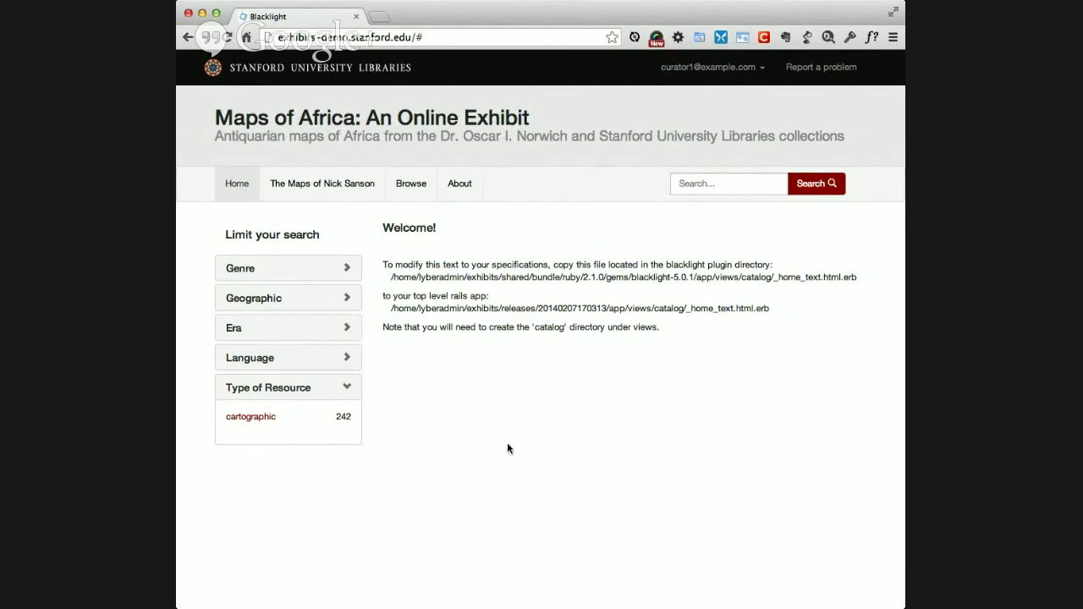
Step: In Search facets, hide Type of Resource and Language, relabel Genre as 'Subject', and save
{"action": "left_click", "coordinate": [711, 66]}
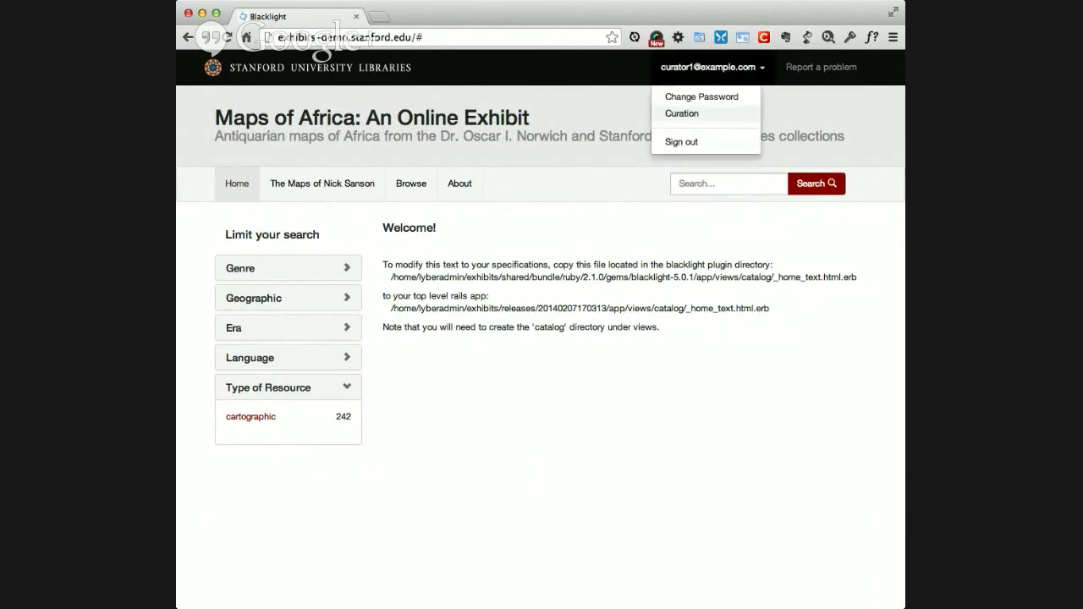
{"action": "left_click", "coordinate": [682, 113]}
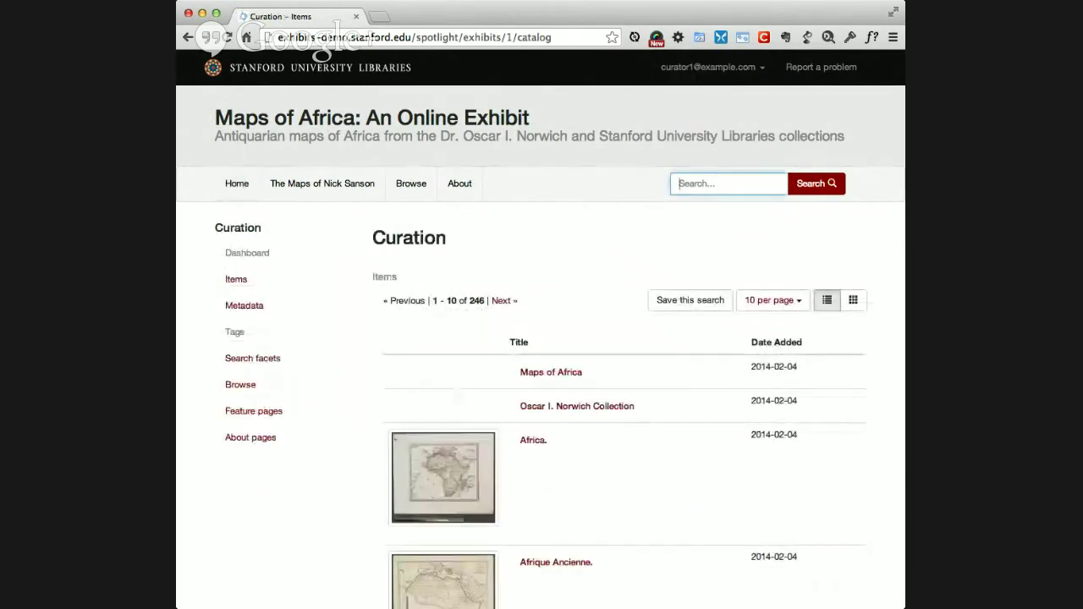
{"action": "left_click", "coordinate": [252, 358]}
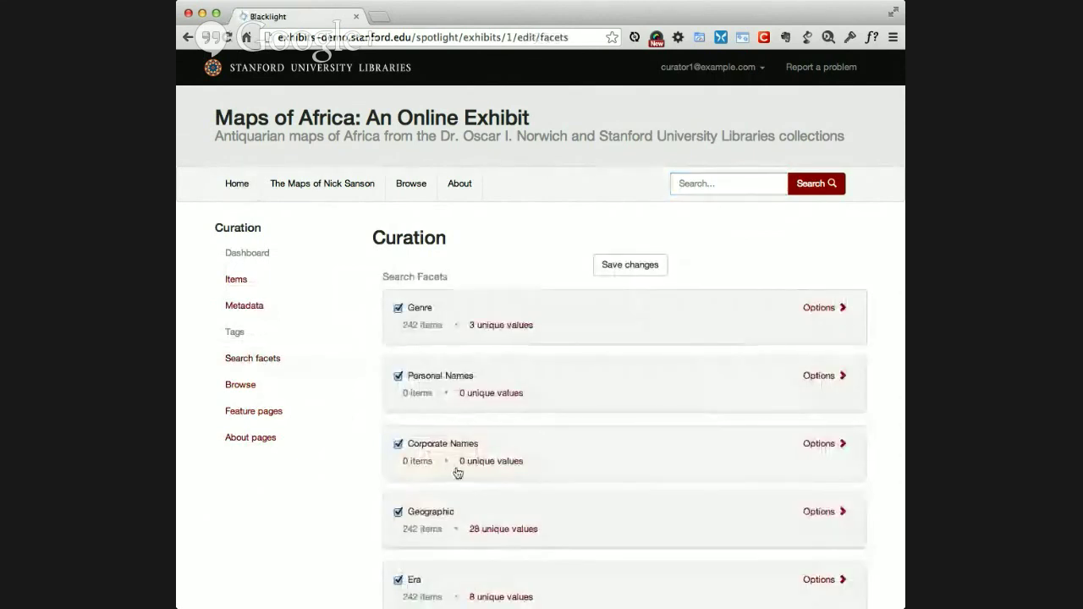
{"action": "scroll", "coordinate": [452, 470], "scroll_direction": "down", "scroll_amount": 3}
{"action": "left_click", "coordinate": [399, 560]}
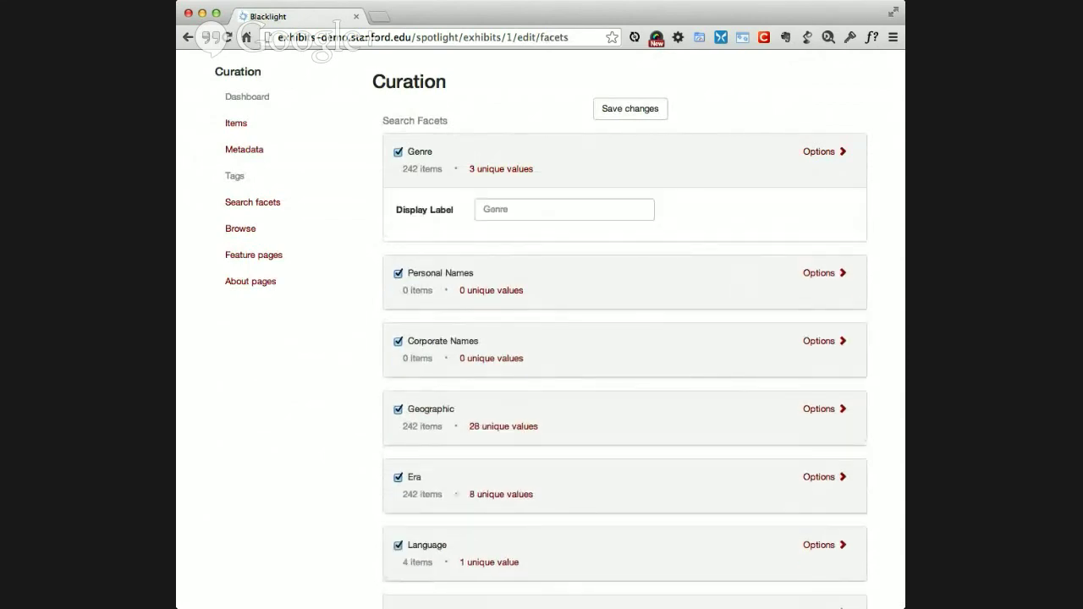
{"action": "type", "text": "Subject"}
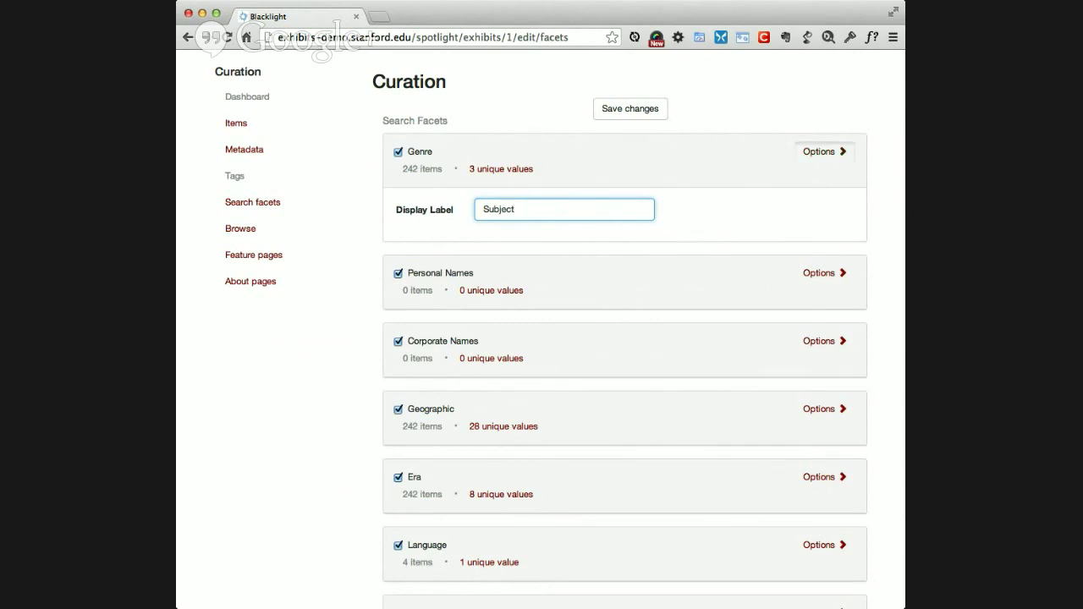
{"action": "left_click", "coordinate": [819, 152]}
{"action": "left_click", "coordinate": [398, 492]}
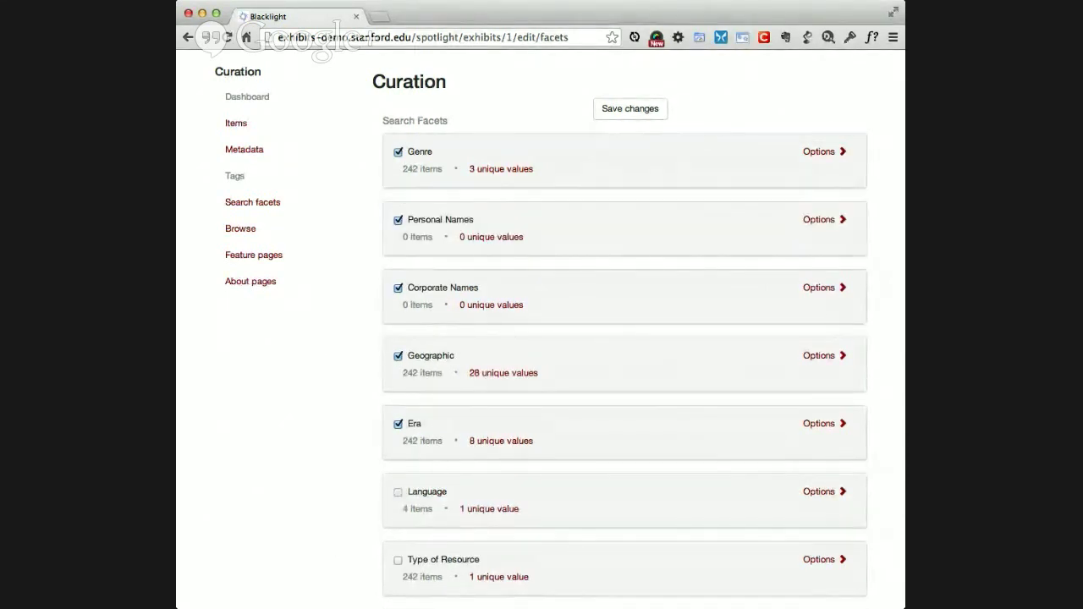
{"action": "left_click", "coordinate": [629, 108]}
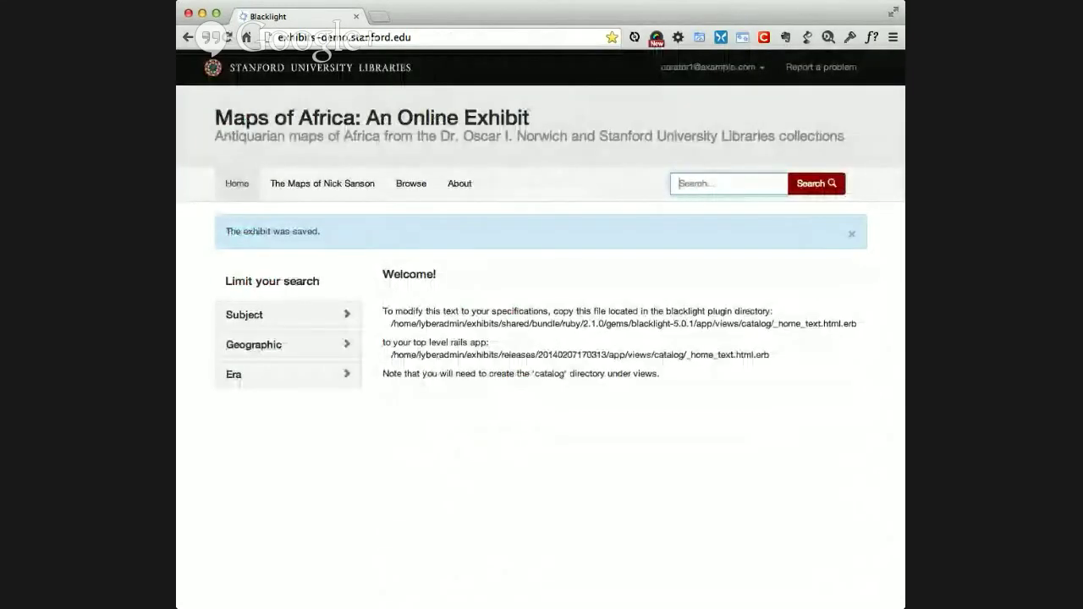
Step: Expand and collapse the Subject facet, then return to the exhibit's curation area
{"action": "left_click", "coordinate": [254, 314]}
{"action": "left_click", "coordinate": [254, 314]}
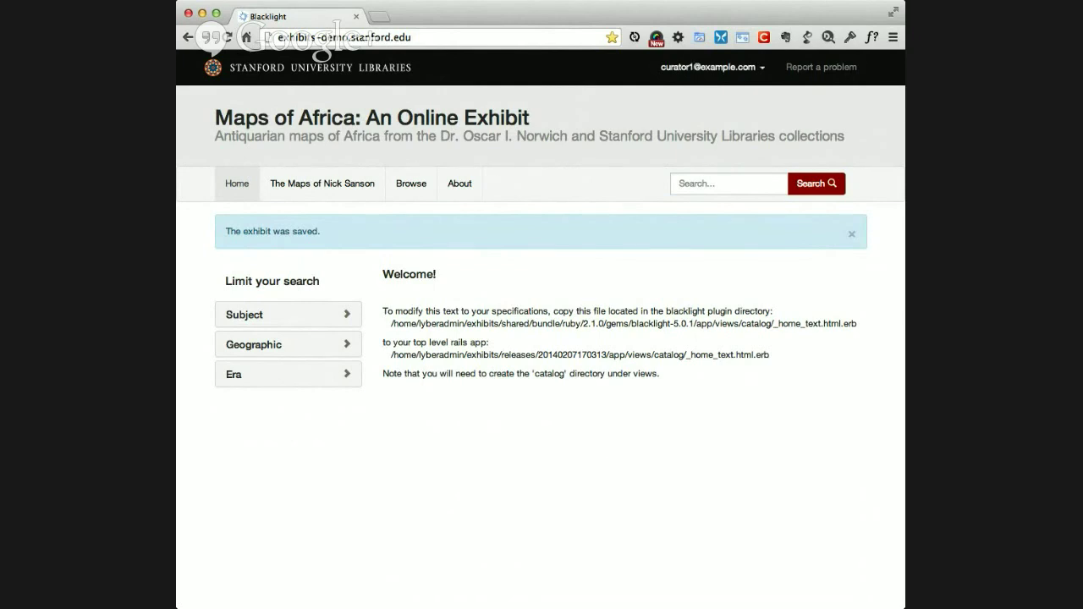
{"action": "left_click", "coordinate": [712, 67]}
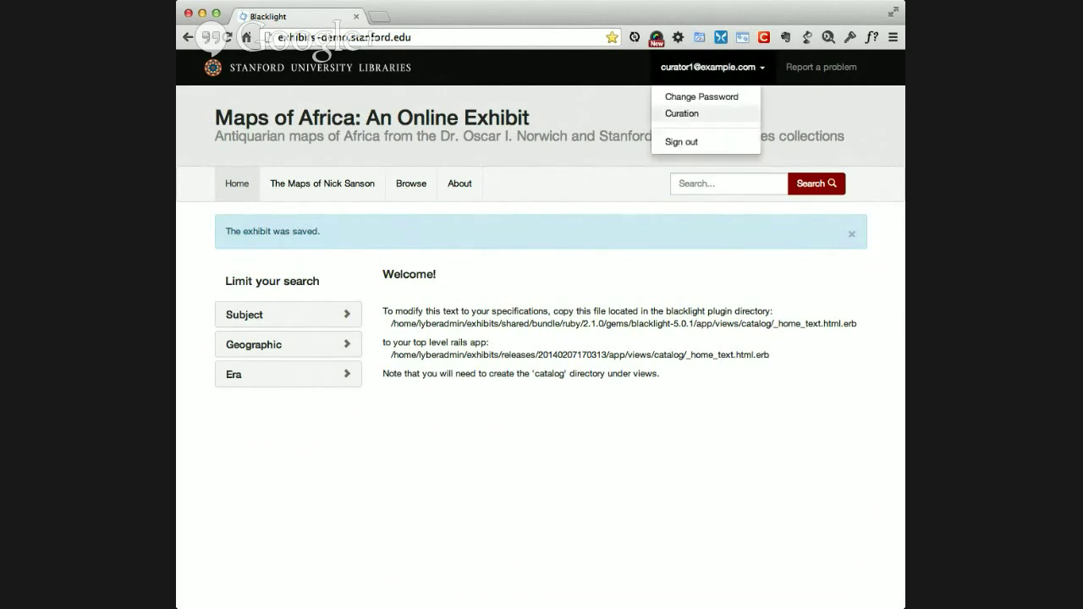
{"action": "left_click", "coordinate": [682, 113]}
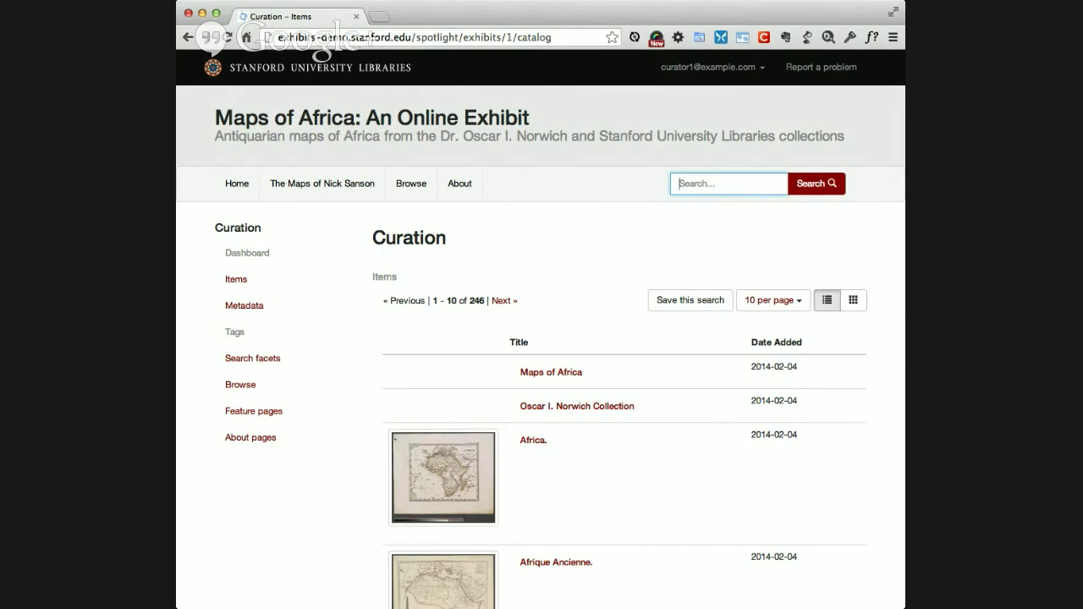
Step: Sign out of the curator account and dismiss the signed-out notice
{"action": "left_click", "coordinate": [711, 66]}
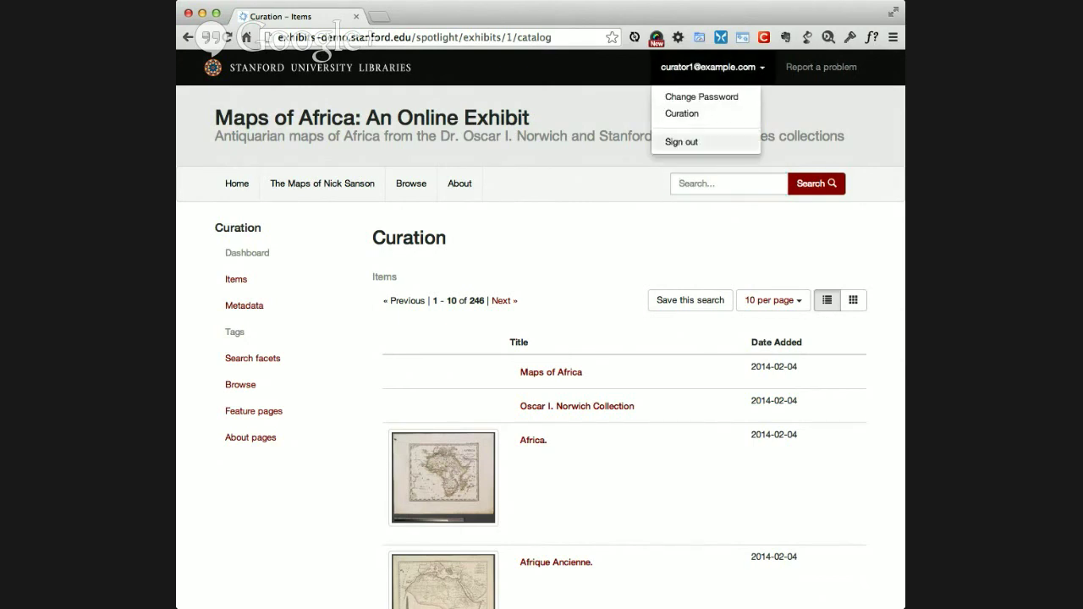
{"action": "left_click", "coordinate": [681, 141]}
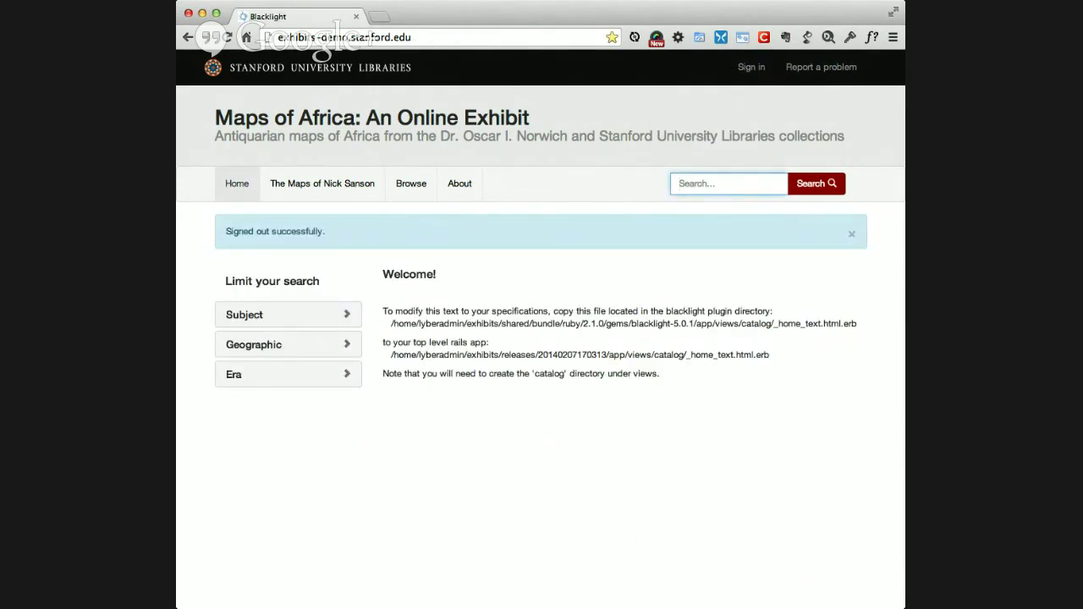
{"action": "left_click", "coordinate": [851, 234]}
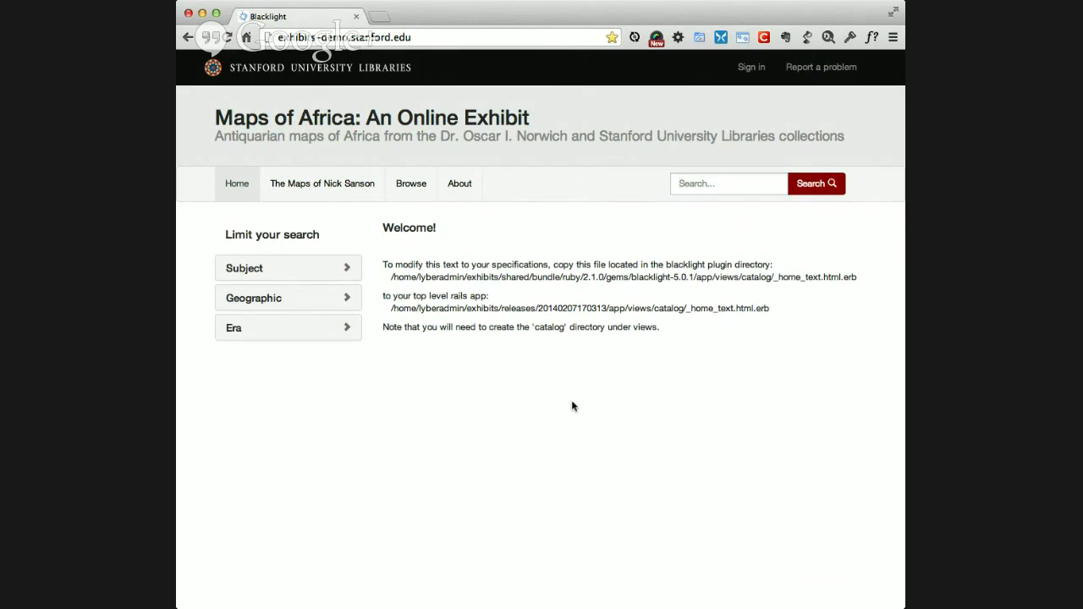
Step: Visit The Maps of Nick Sanson, Maps of the 17th Century, About's Resources, then home and Sanson again
{"action": "left_click", "coordinate": [322, 184]}
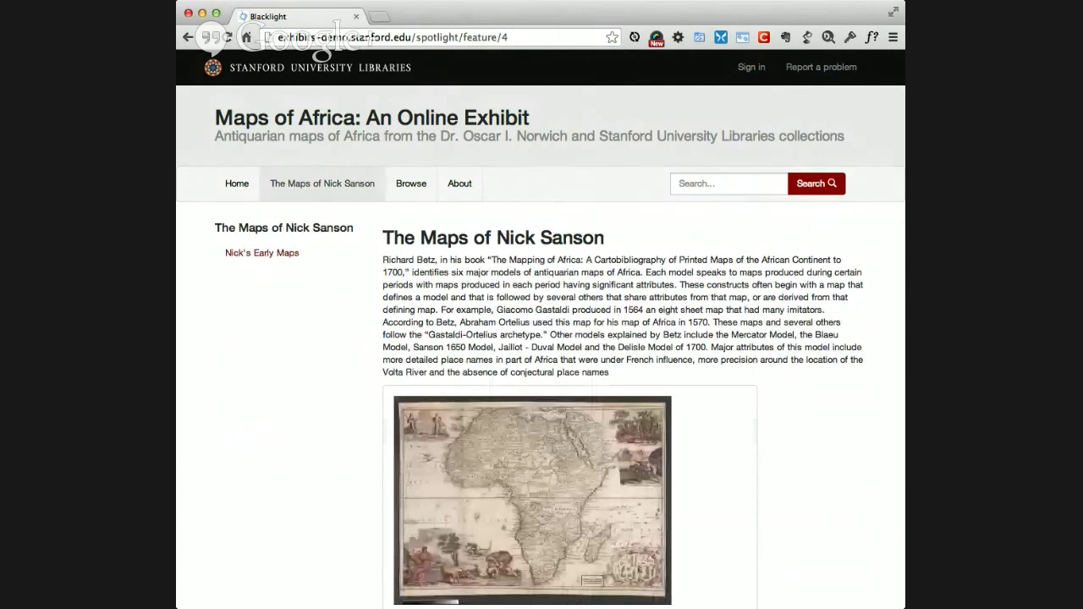
{"action": "left_click", "coordinate": [411, 183]}
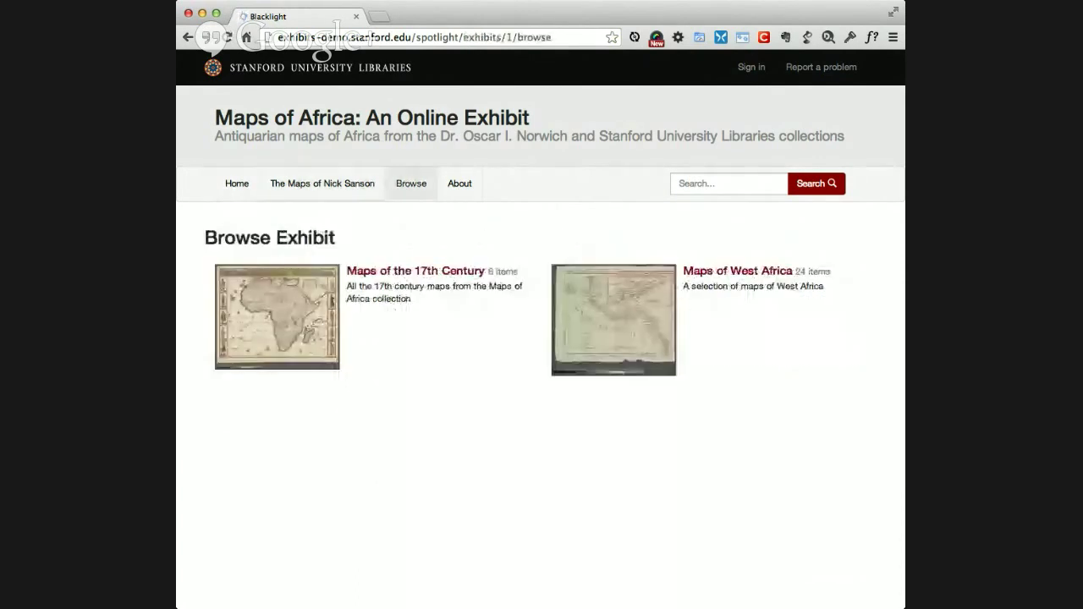
{"action": "left_click", "coordinate": [414, 271]}
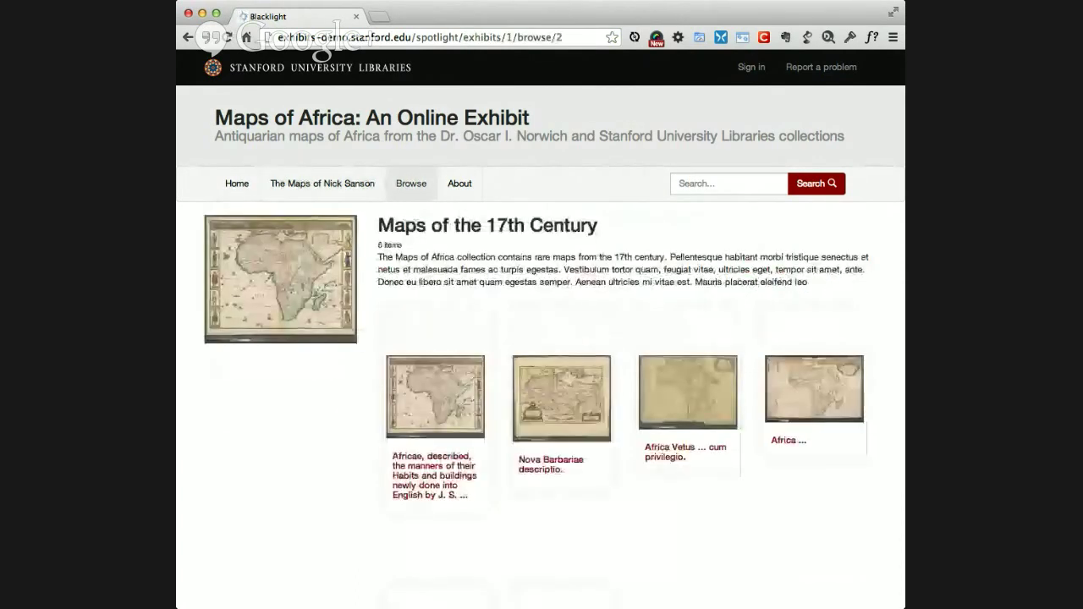
{"action": "left_click", "coordinate": [459, 183]}
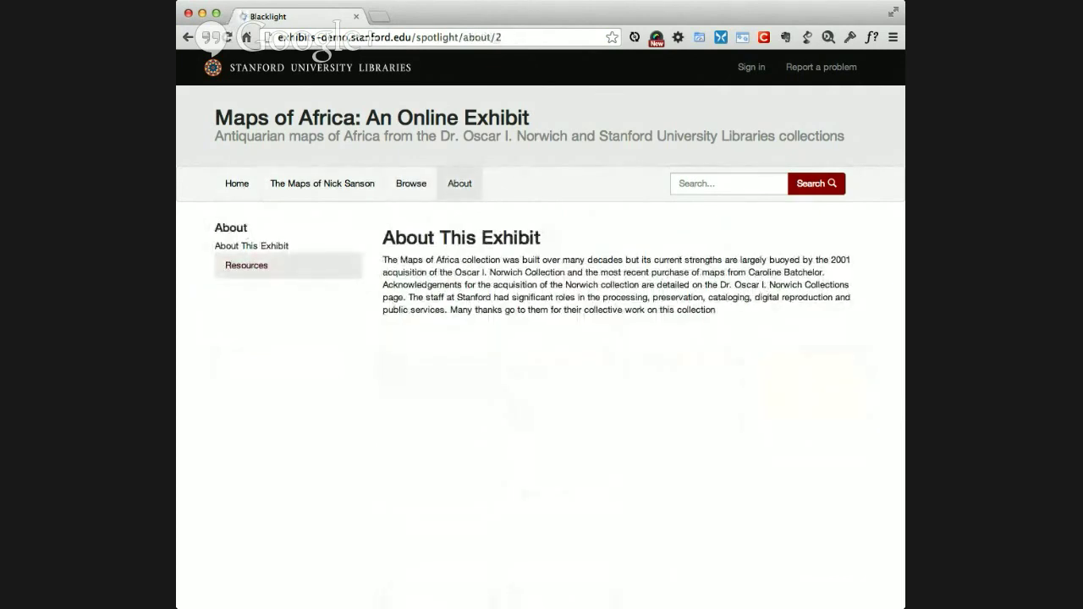
{"action": "left_click", "coordinate": [272, 256]}
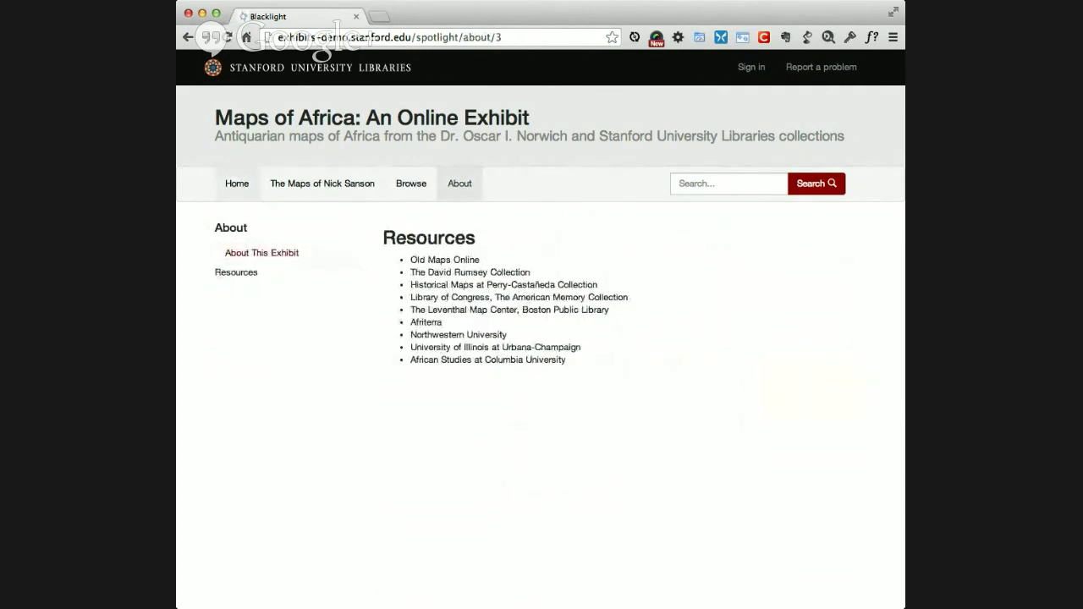
{"action": "key", "text": "Return"}
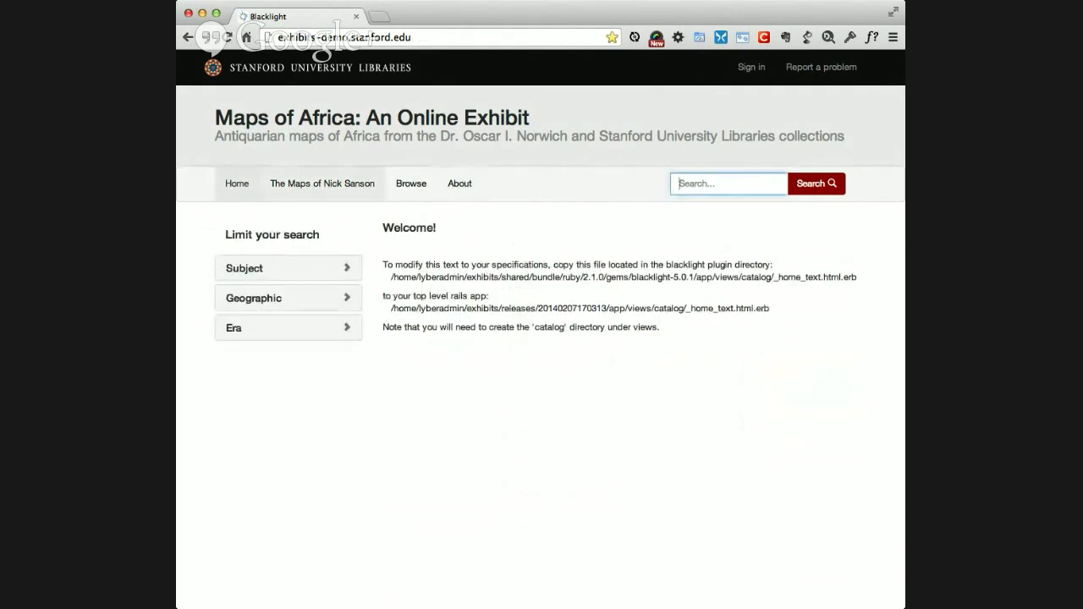
{"action": "left_click", "coordinate": [322, 182]}
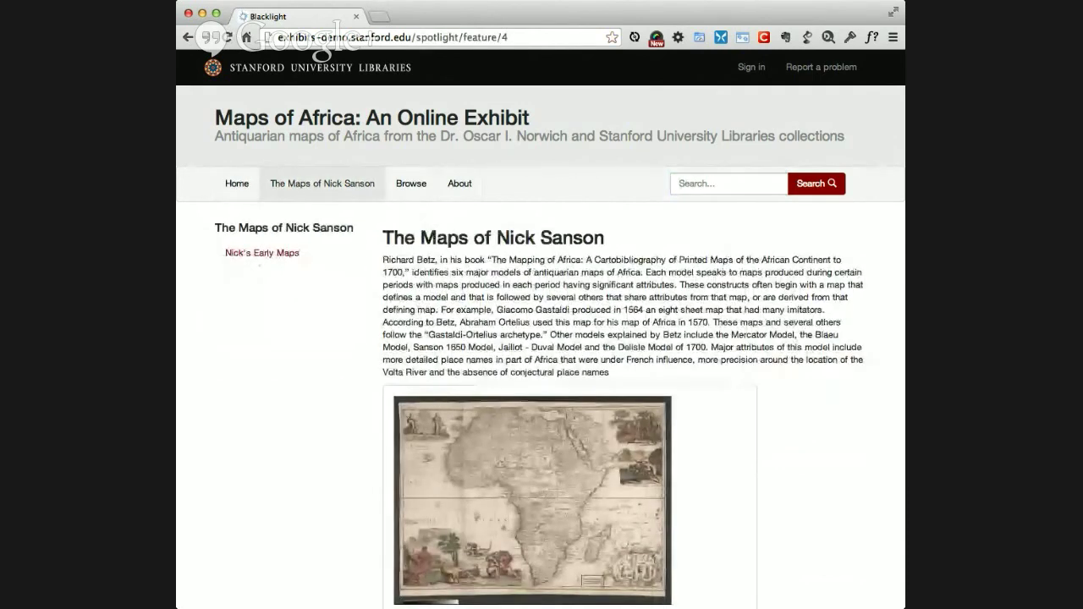